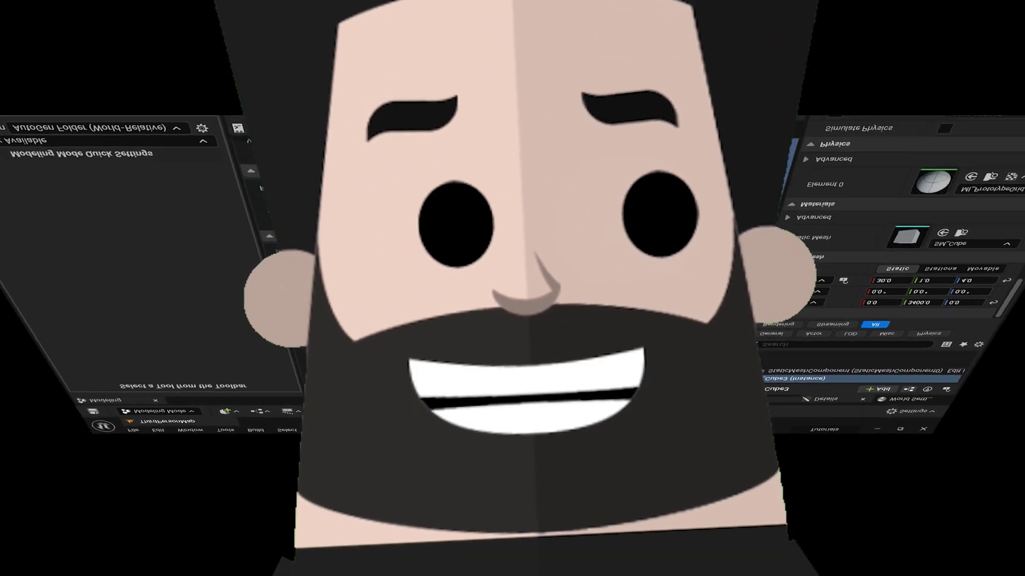
click(177, 411)
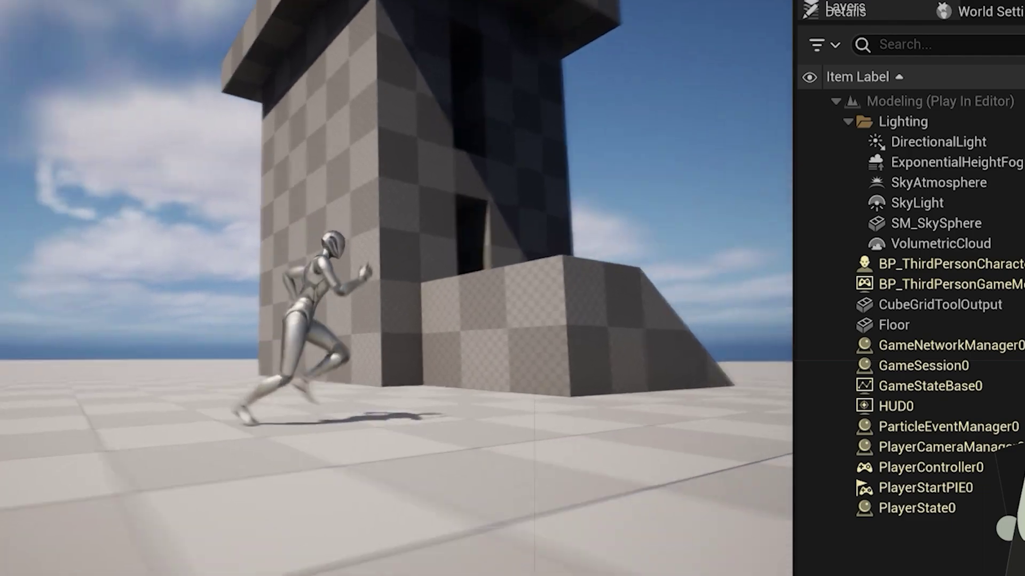
key(space)
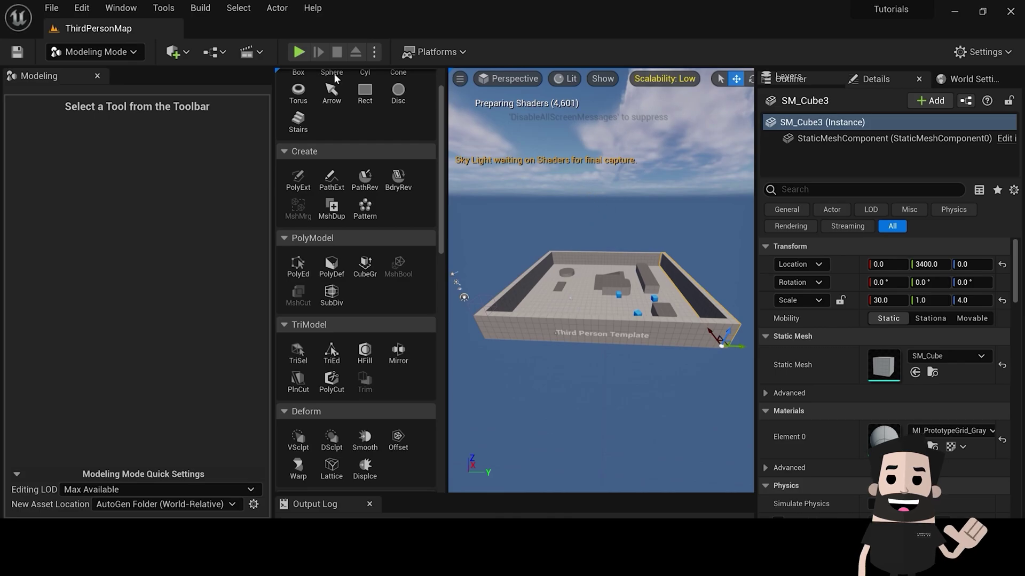
click(96, 52)
click(96, 52)
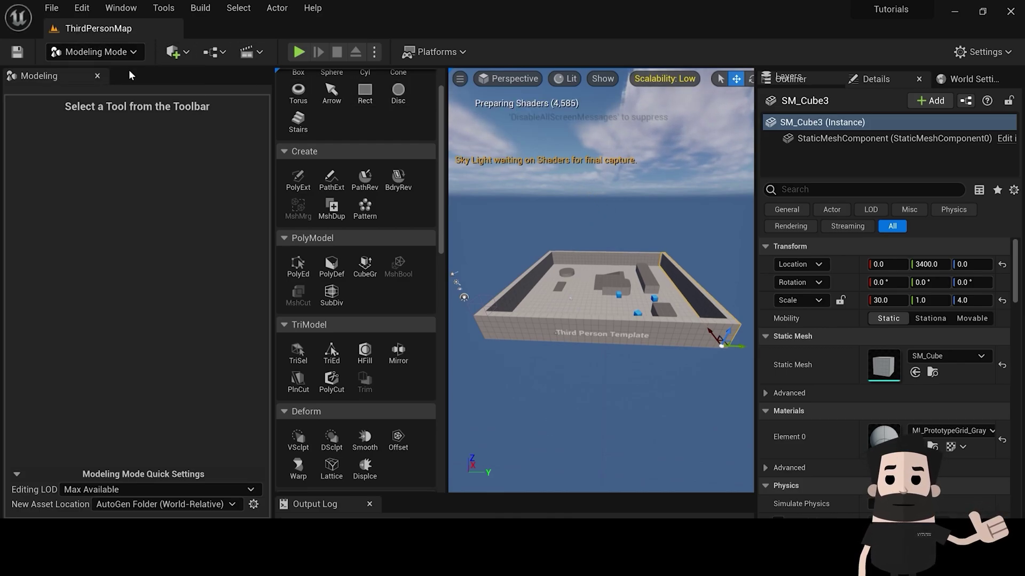
- Create a new level from the Basic template
key(ctrl+n)
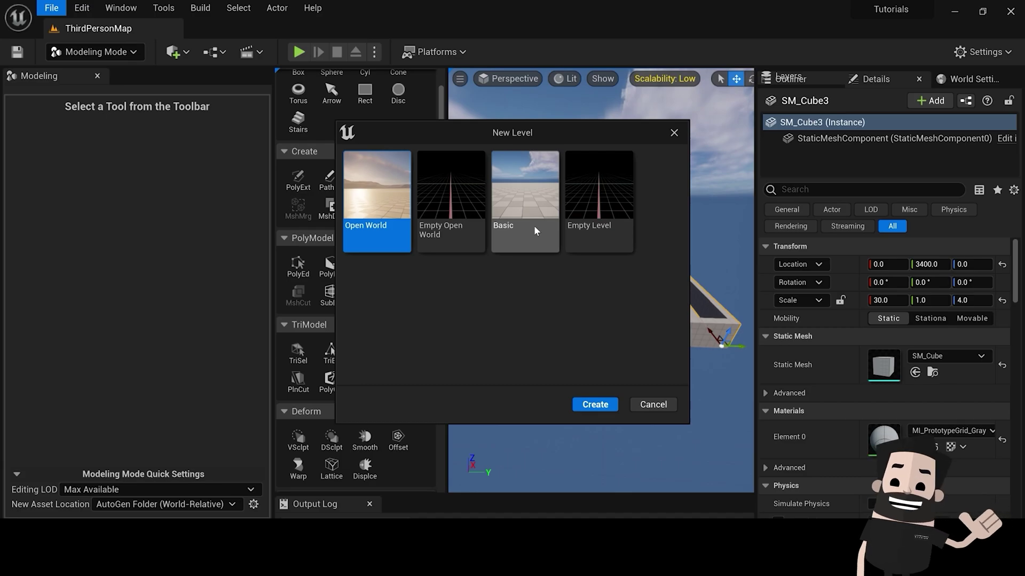
click(520, 191)
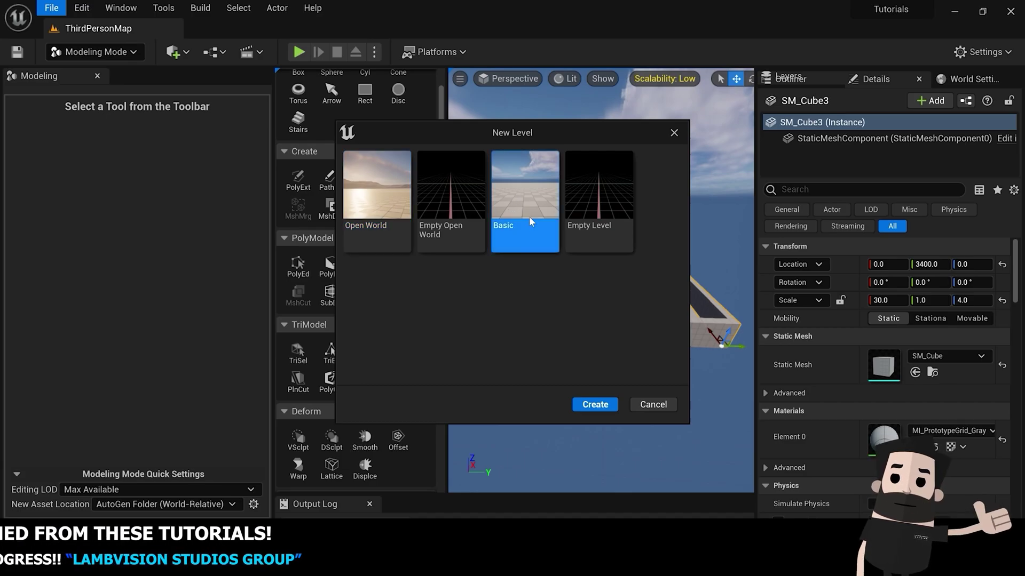
click(594, 404)
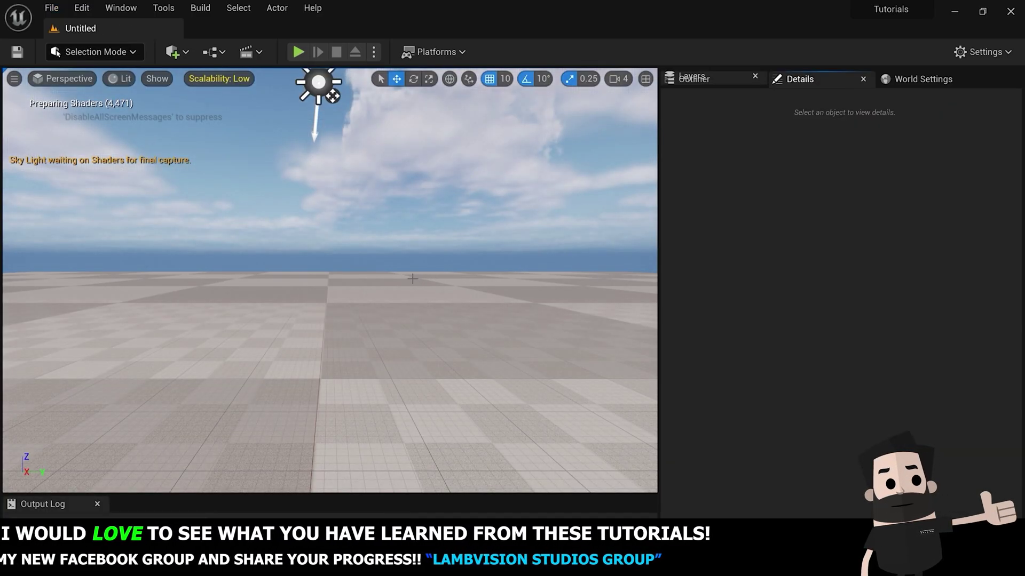
- Save the new level in the Content folder under the name Models
right_drag(412, 255, 412, 320)
scroll(411, 255, down, 10)
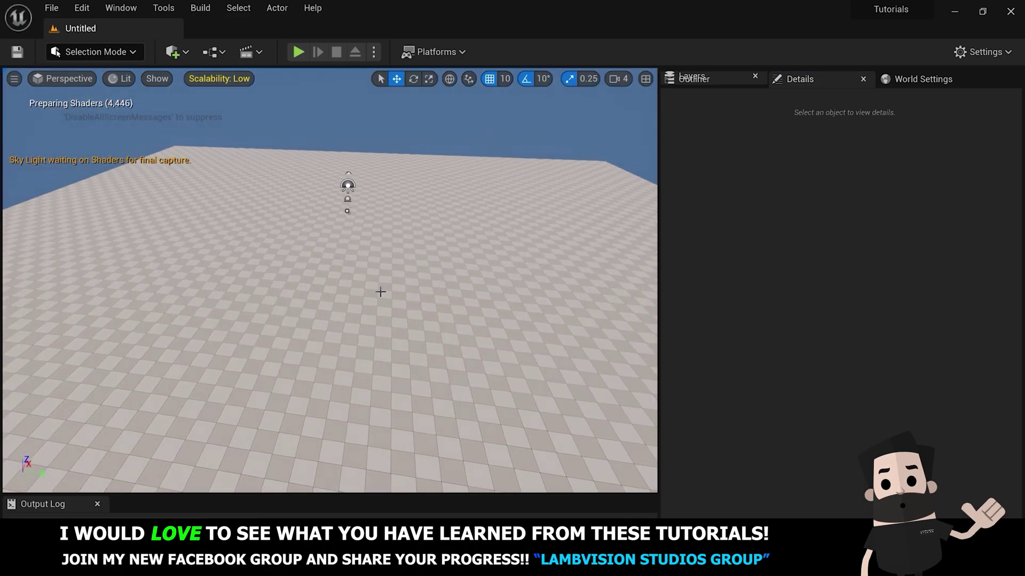
right_drag(393, 314, 412, 320)
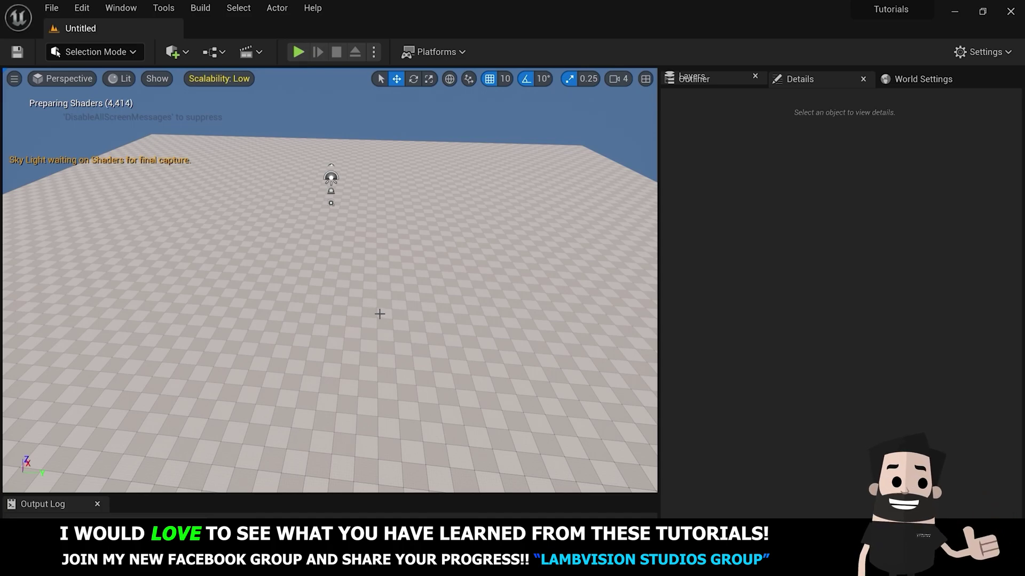
click(134, 52)
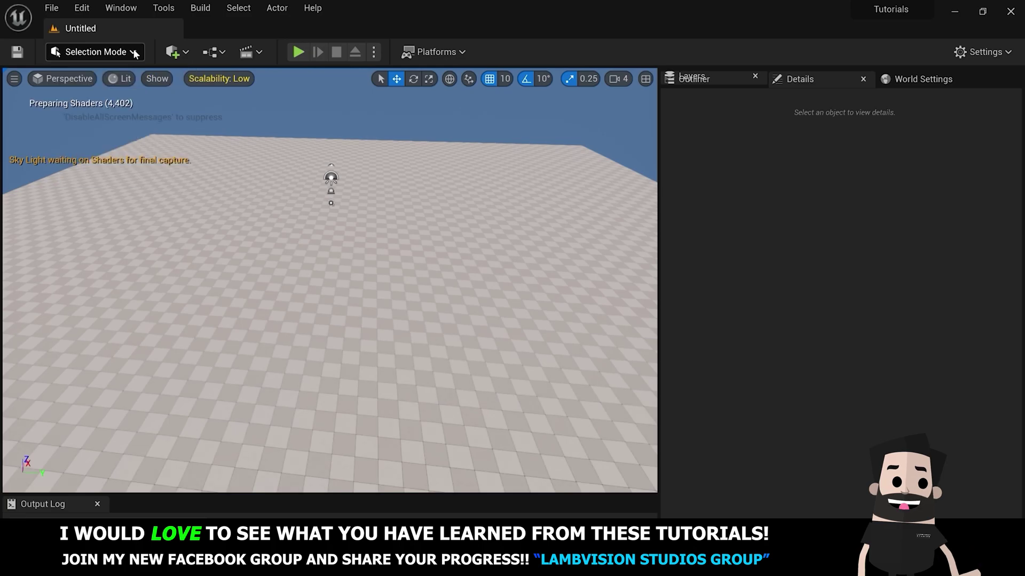
click(51, 7)
click(107, 137)
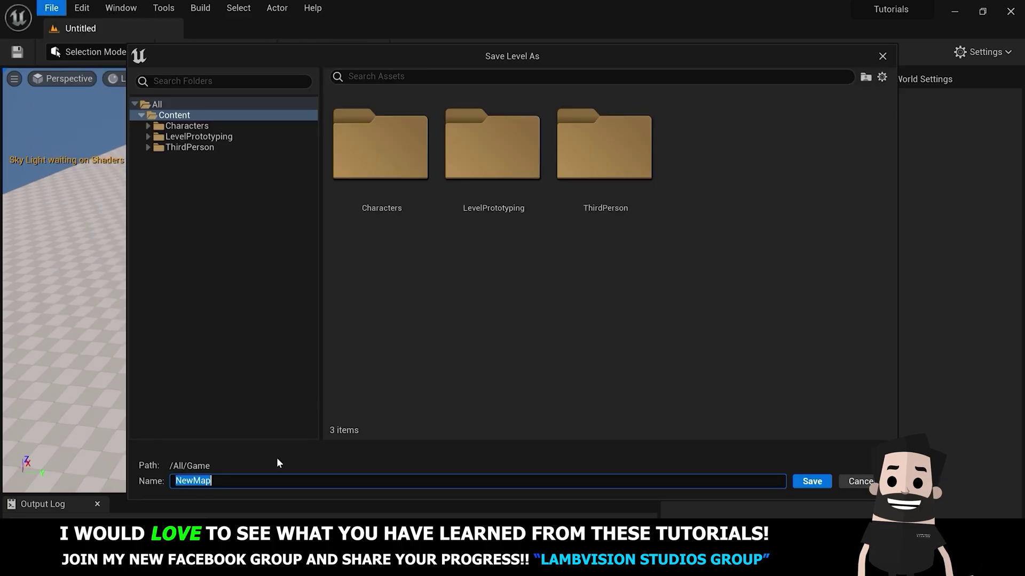
text(Models)
key(Return)
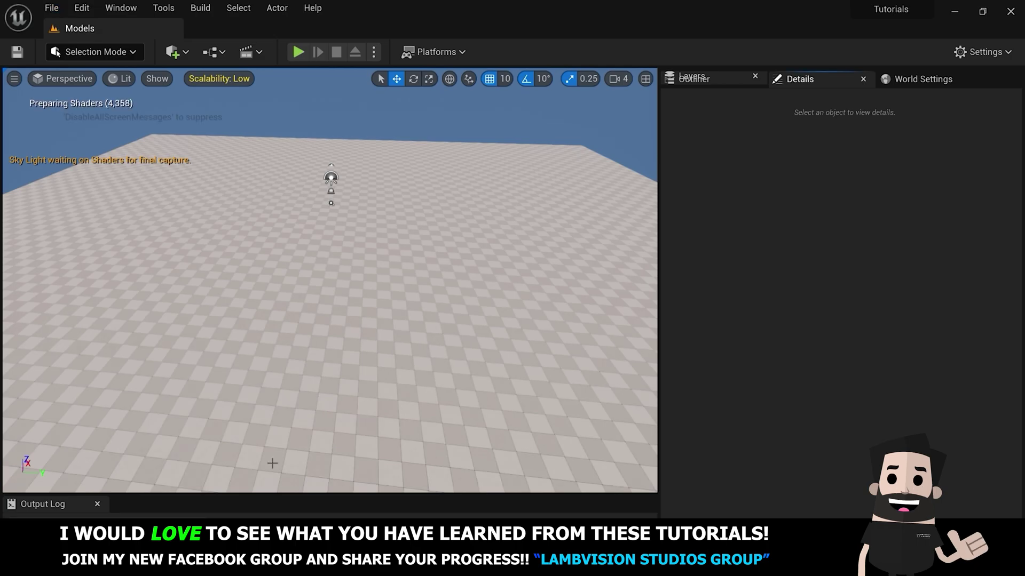
- Switch the editor to Modeling mode and look through the available modeling tools
click(115, 51)
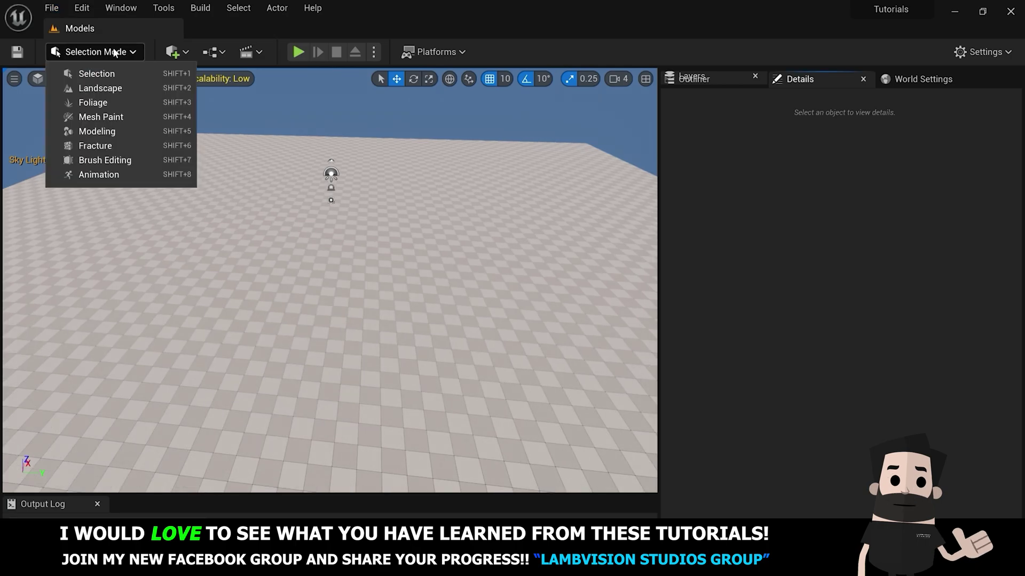
click(127, 132)
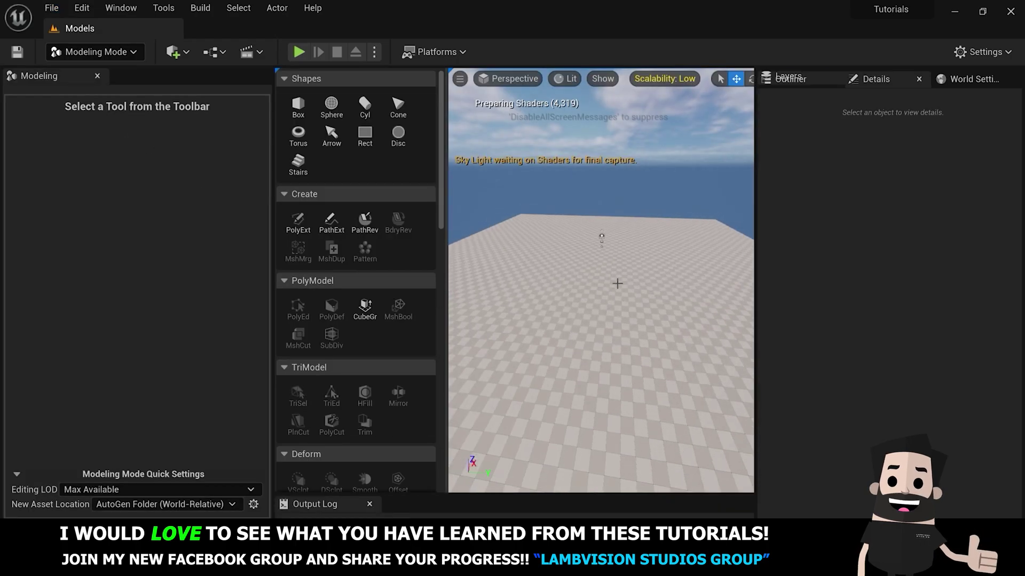
mouse_move(442, 151)
mouse_down()
mouse_move(443, 159)
mouse_move(443, 142)
mouse_up()
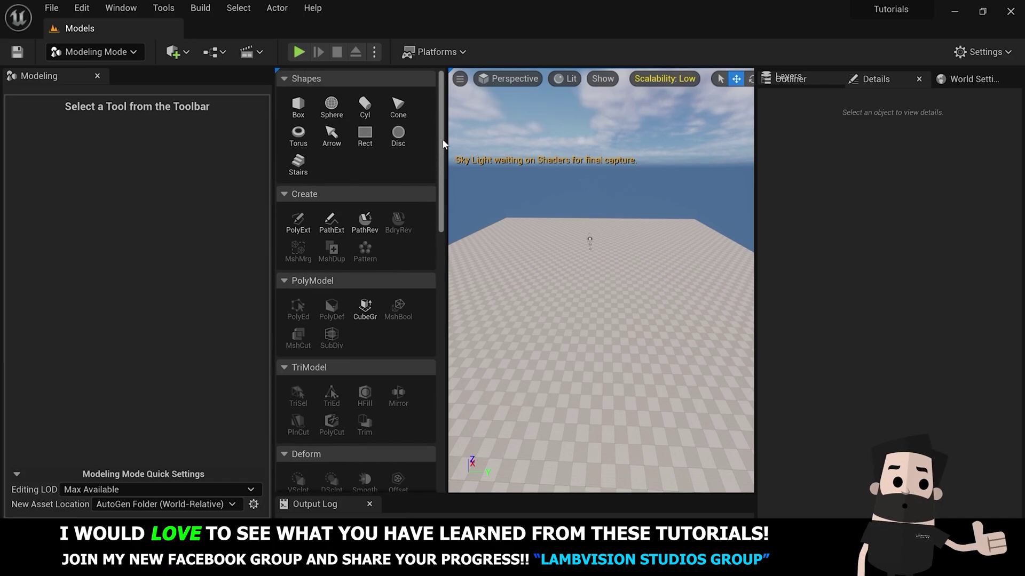
scroll(371, 302, down, 5)
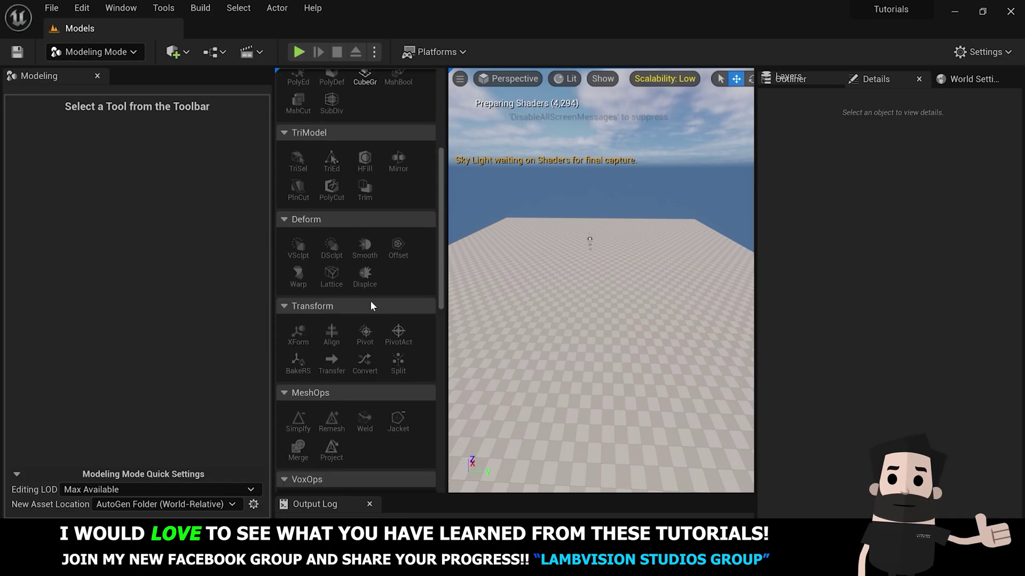
scroll(400, 301, up, 5)
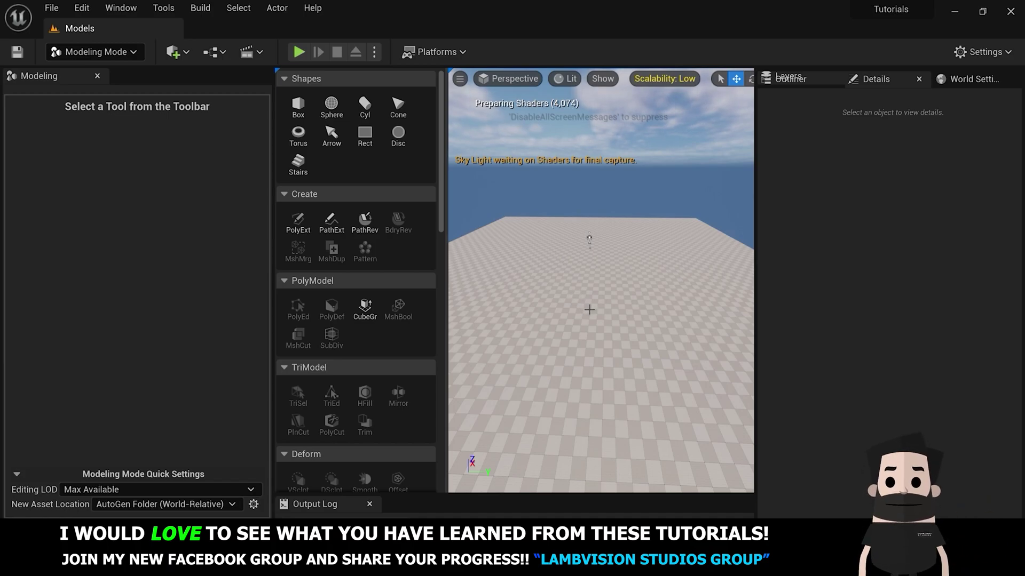
scroll(589, 309, down, 2)
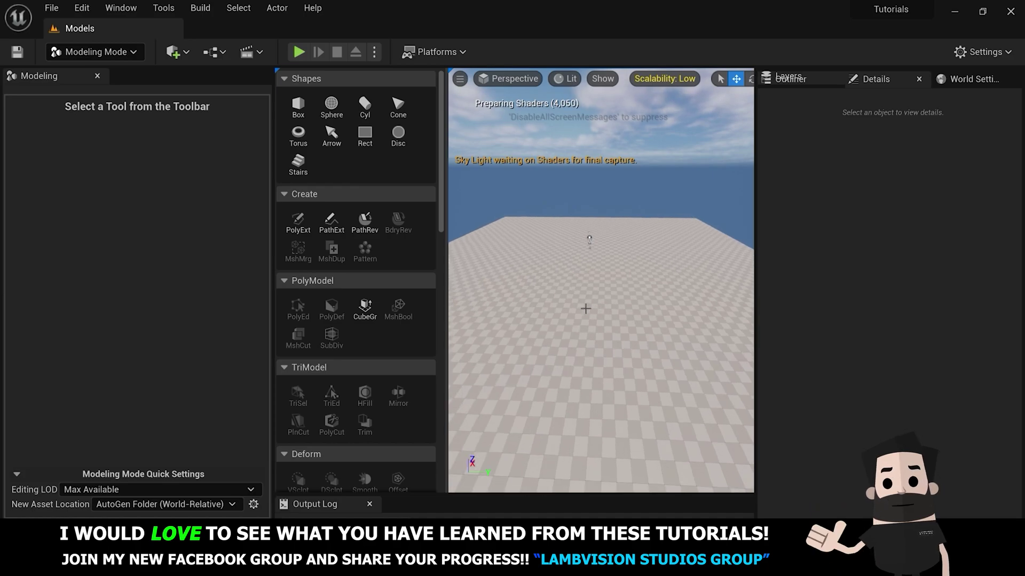
- Start a static mesh sphere on the floor and set its radius to about 171.48
key(w)
right_drag(587, 308, 596, 288)
scroll(596, 313, up, 2)
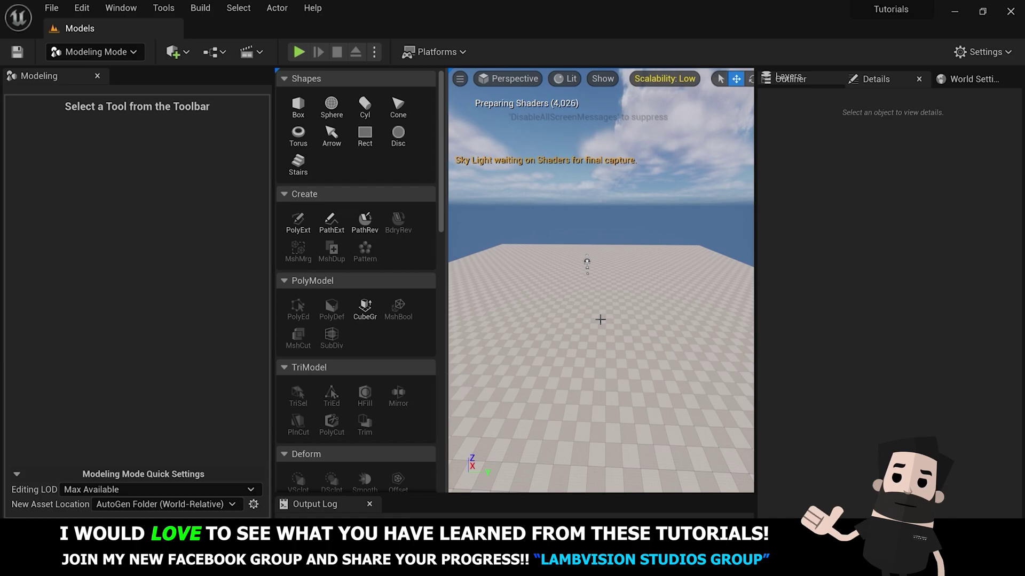
right_drag(600, 320, 624, 324)
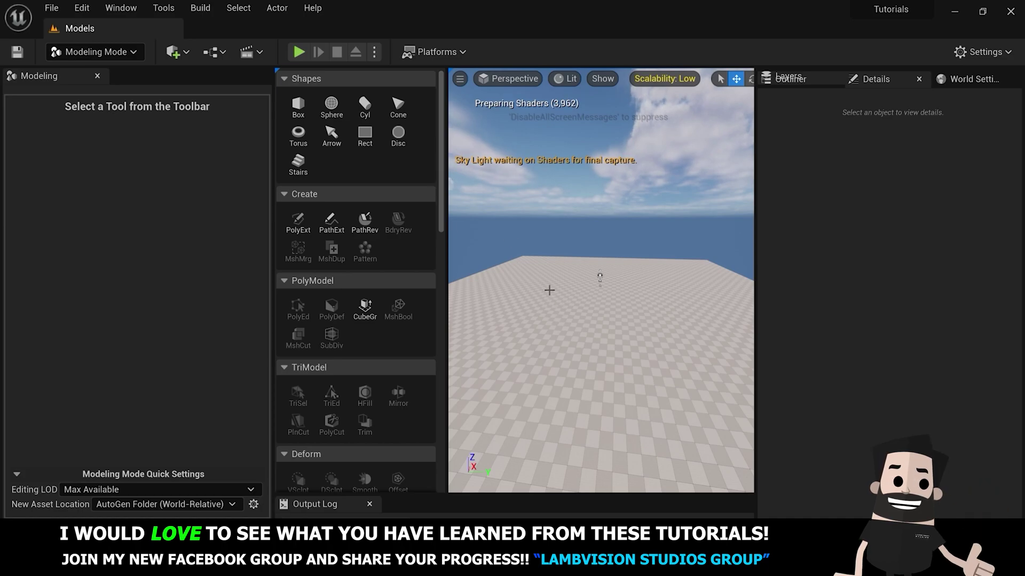
click(332, 104)
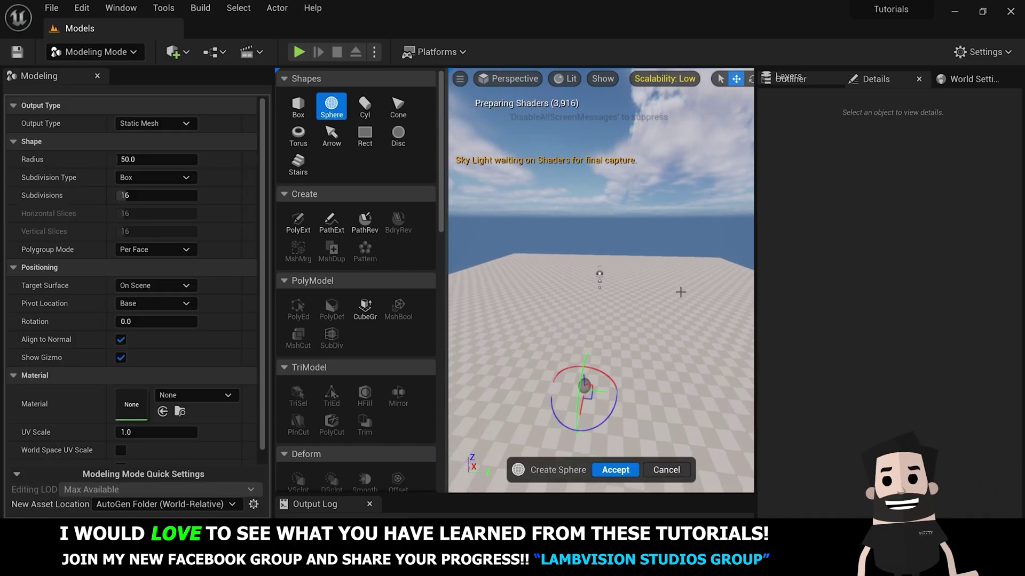
mouse_move(601, 280)
right_down()
mouse_move(600, 374)
mouse_move(585, 384)
mouse_move(603, 291)
right_up()
key(w)
right_drag(681, 317, 677, 355)
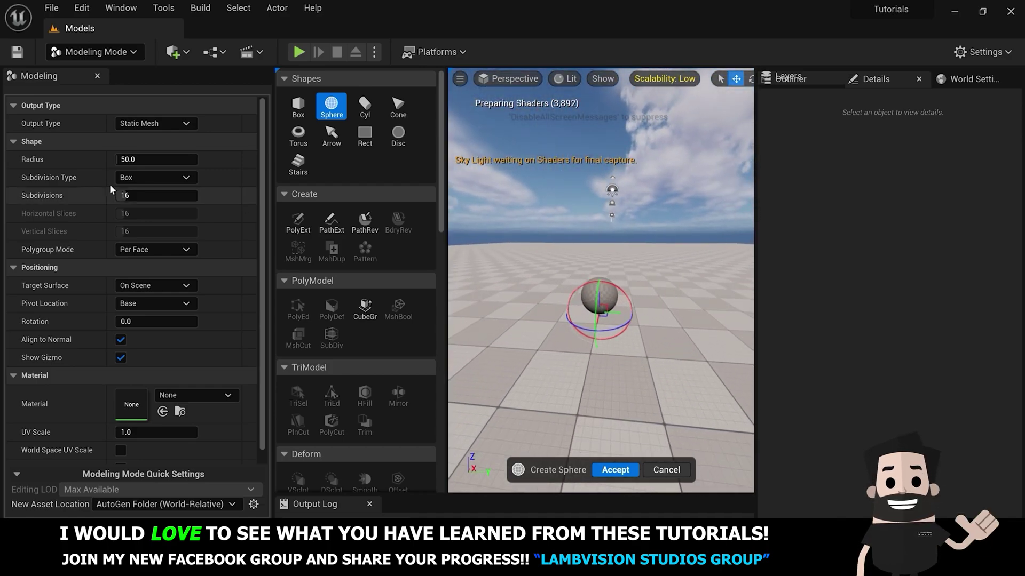
drag(127, 159, 128, 159)
- Widen the viewport and commit the sphere shape on the floor
drag(755, 272, 899, 270)
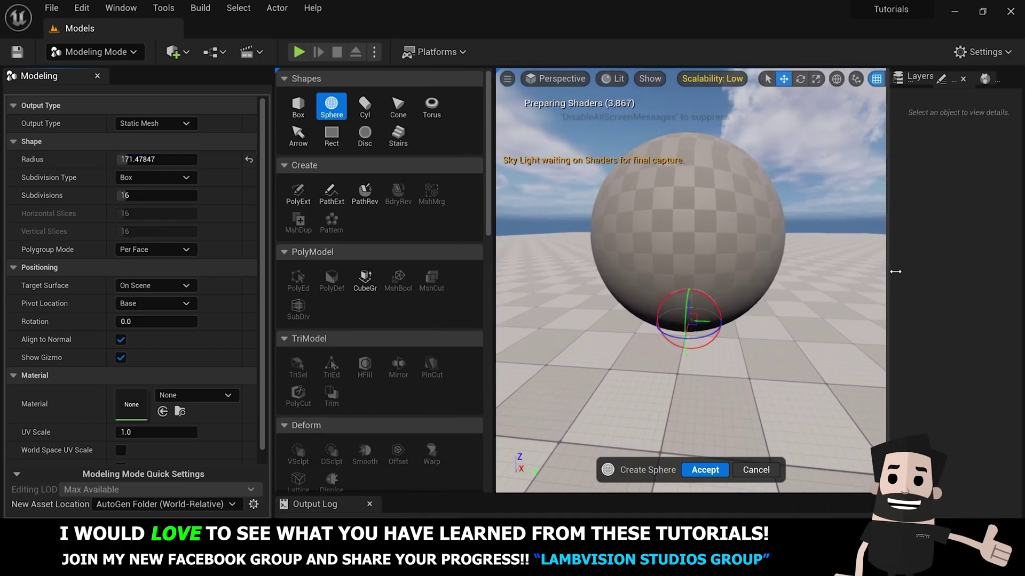
right_drag(501, 277, 470, 280)
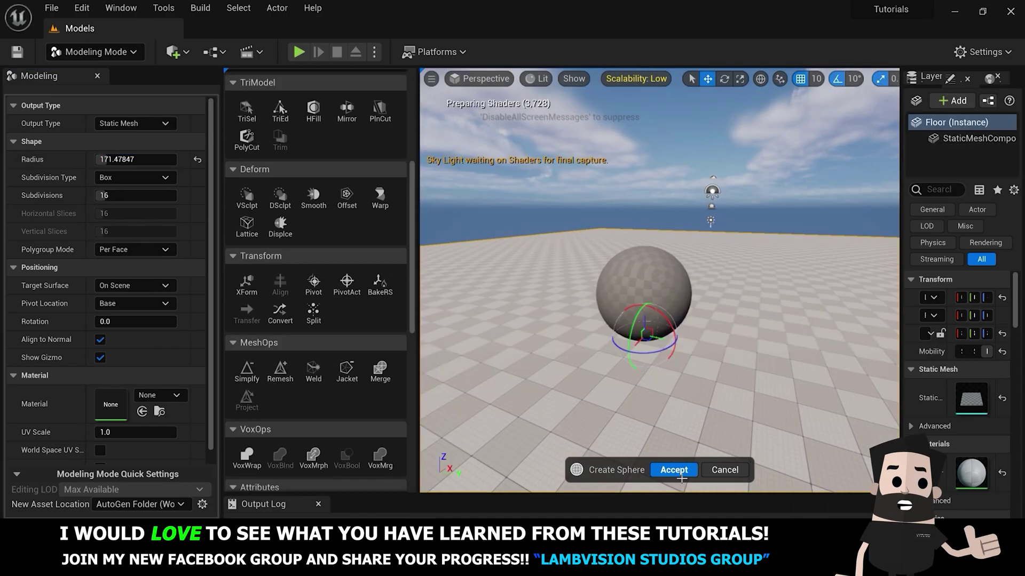
click(679, 473)
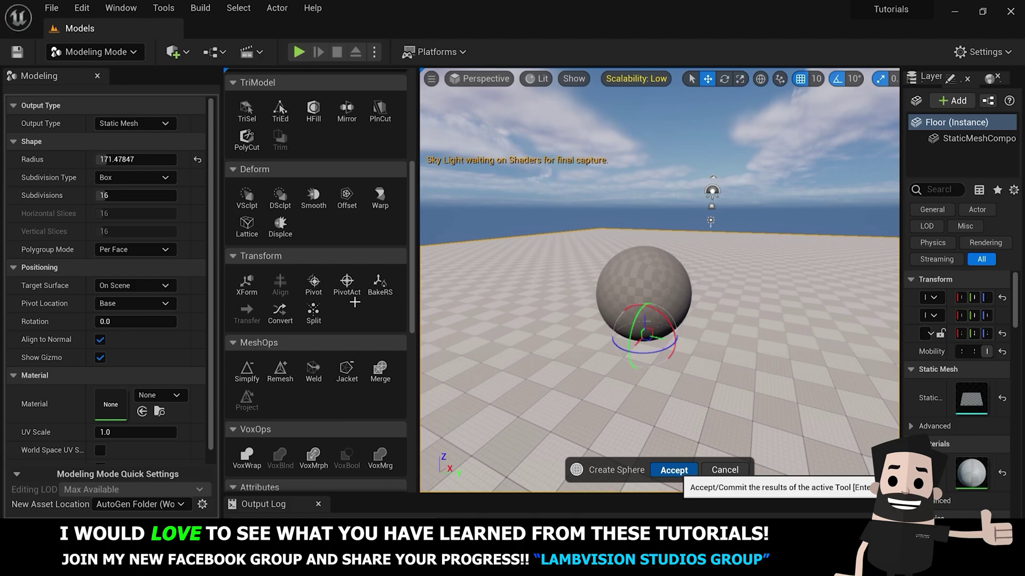
key(Return)
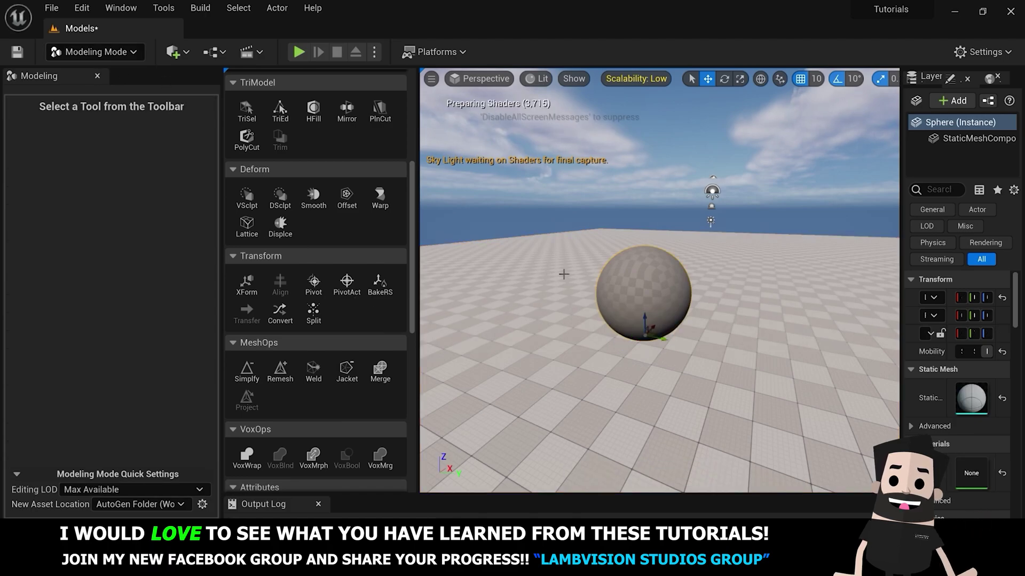
- Start vertex sculpting on the sphere and sculpt raised strokes over its surface with brush size 0.25
scroll(334, 315, down, 3)
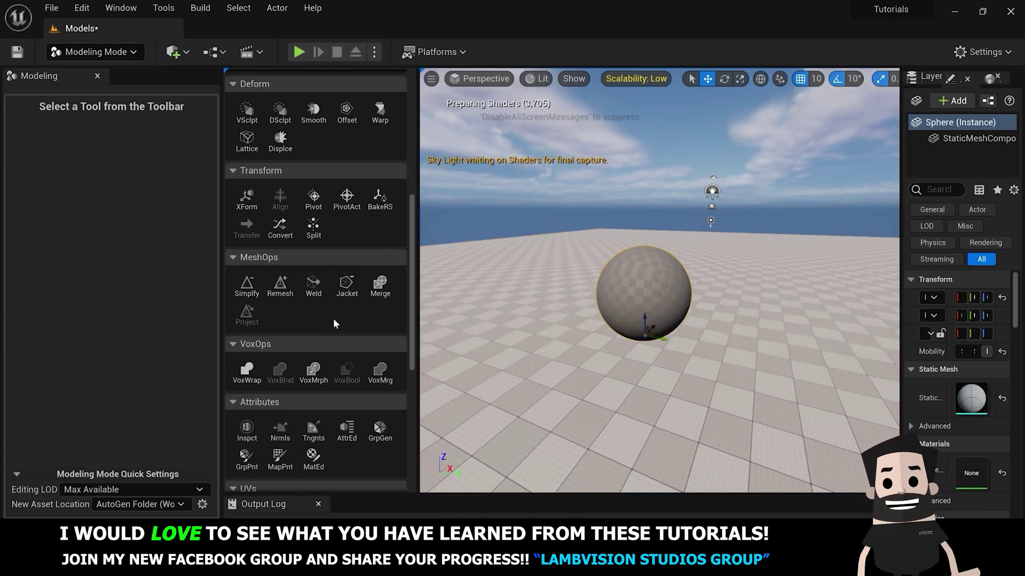
scroll(333, 318, up, 6)
scroll(331, 321, up, 2)
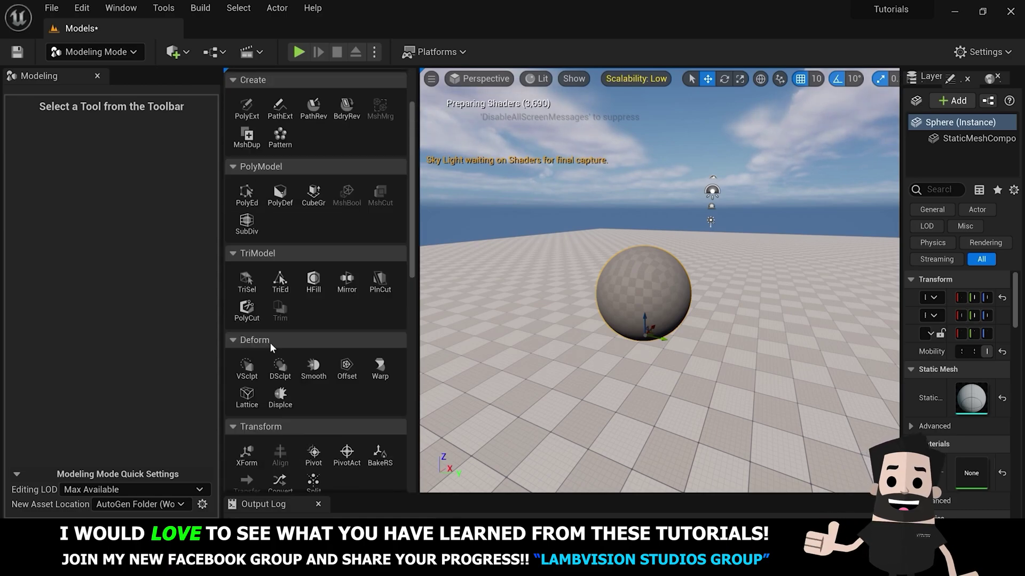
click(247, 368)
drag(659, 302, 635, 281)
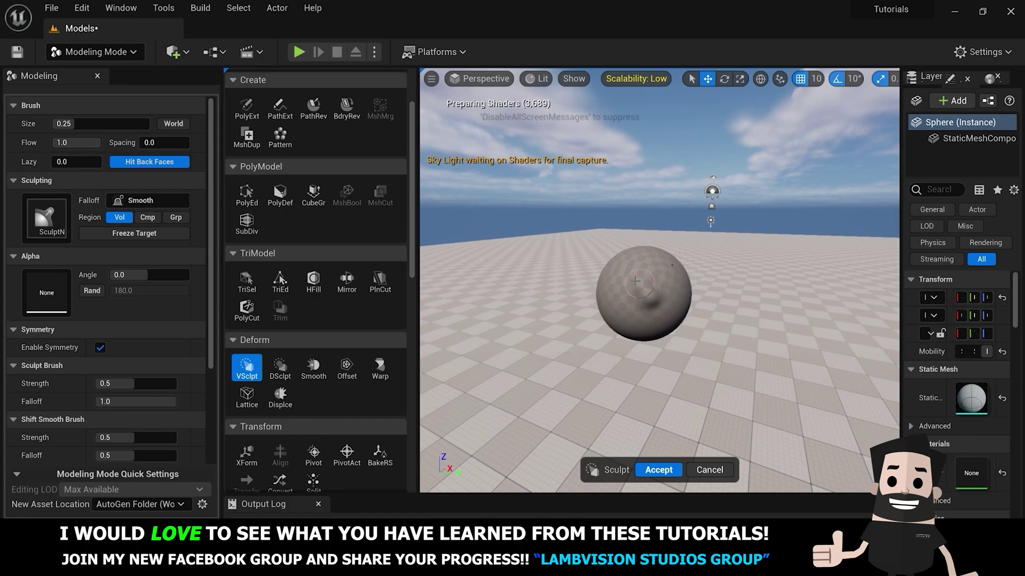
mouse_move(640, 325)
mouse_down()
mouse_move(675, 291)
mouse_move(597, 270)
mouse_up()
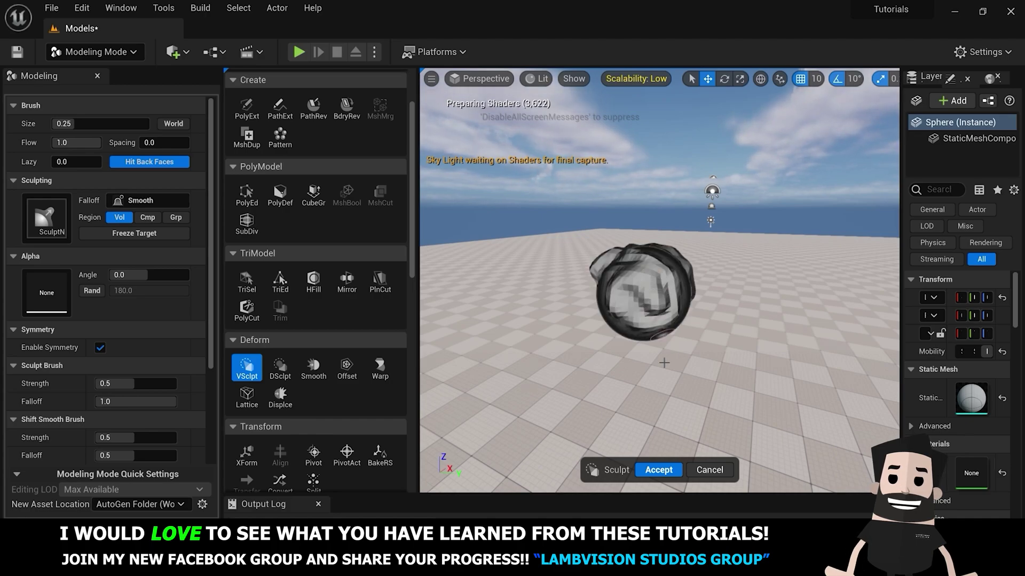
- Sculpt further bumps and ridges across the front and side of the sphere with the vertex sculpt brush
scroll(694, 369, up, 3)
scroll(694, 369, up, 2)
scroll(596, 397, down, 3)
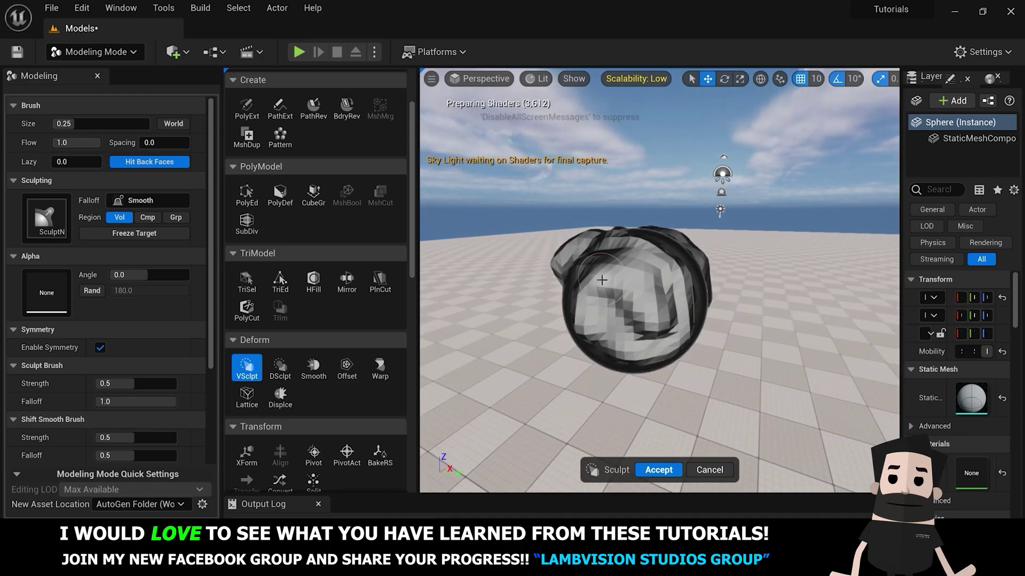
click(258, 374)
click(260, 373)
scroll(635, 309, up, 2)
mouse_move(635, 308)
mouse_down()
mouse_move(683, 331)
mouse_move(614, 224)
mouse_move(534, 235)
mouse_move(686, 255)
mouse_move(681, 355)
mouse_up()
scroll(693, 352, down, 3)
middle_drag(716, 332, 790, 341)
drag(480, 250, 456, 257)
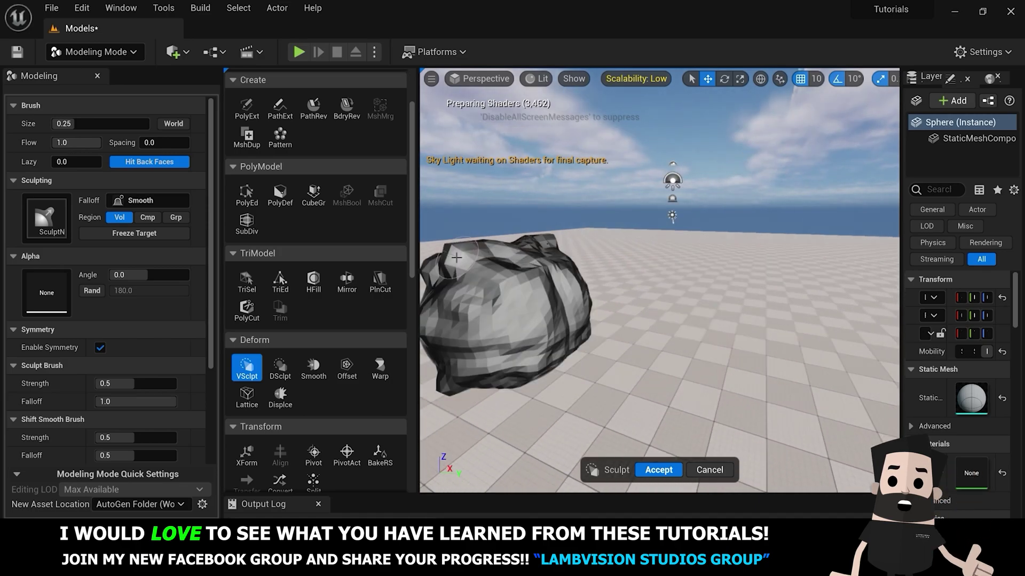
- Sculpt mirrored bumps on the smooth sphere with symmetry enabled and brush size 0.28
scroll(517, 315, down, 1)
scroll(617, 368, up, 2)
scroll(553, 368, down, 1)
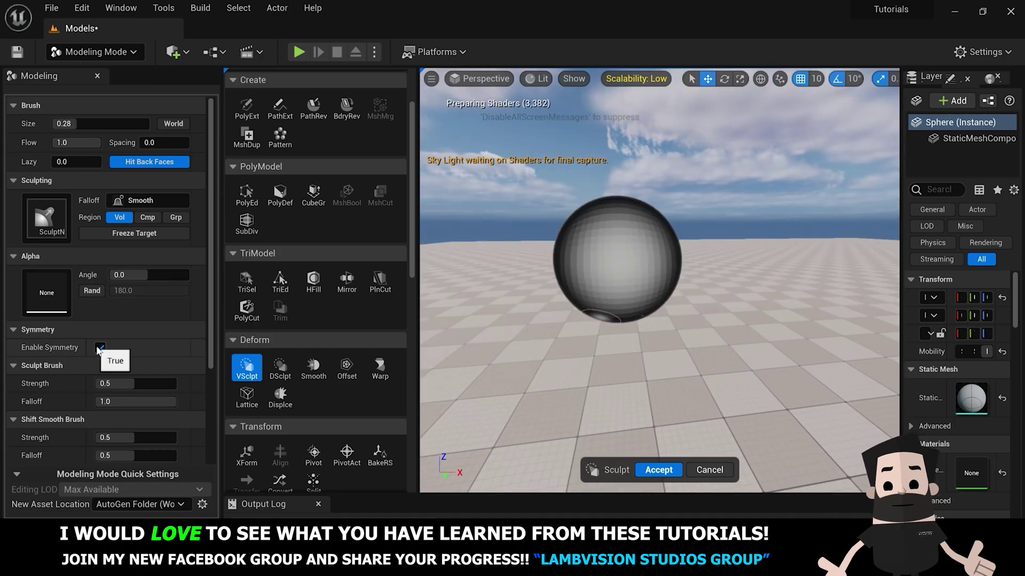
mouse_move(587, 240)
mouse_down()
mouse_move(592, 310)
mouse_move(559, 245)
mouse_move(561, 302)
mouse_move(565, 229)
mouse_move(611, 205)
mouse_move(603, 309)
mouse_up()
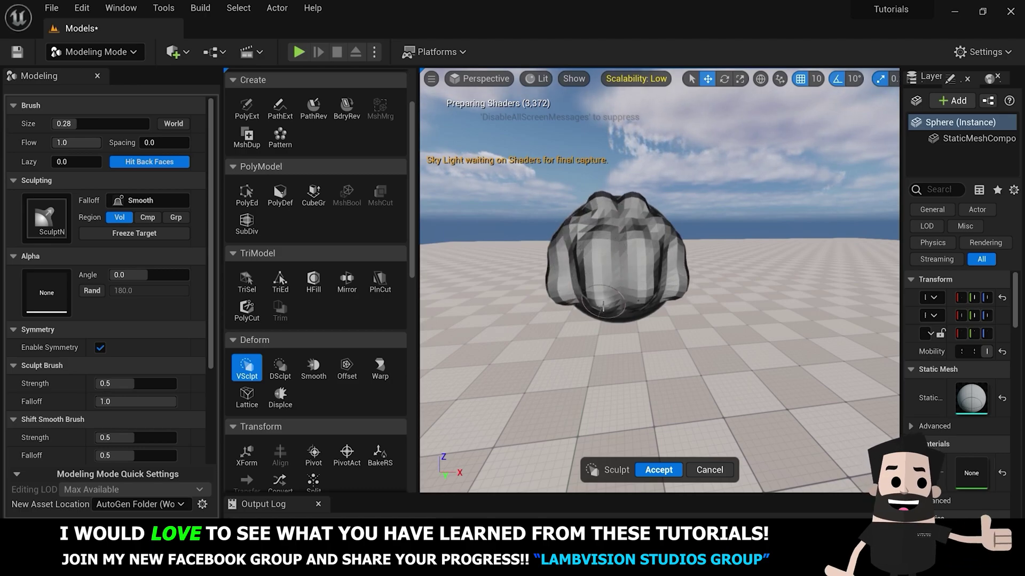
- Undo the symmetric sculpt strokes on the sphere
key(ctrl+z)
key(ctrl+z)
key(ctrl+z)
key(ctrl+z)
key(ctrl+z)
key(ctrl+z)
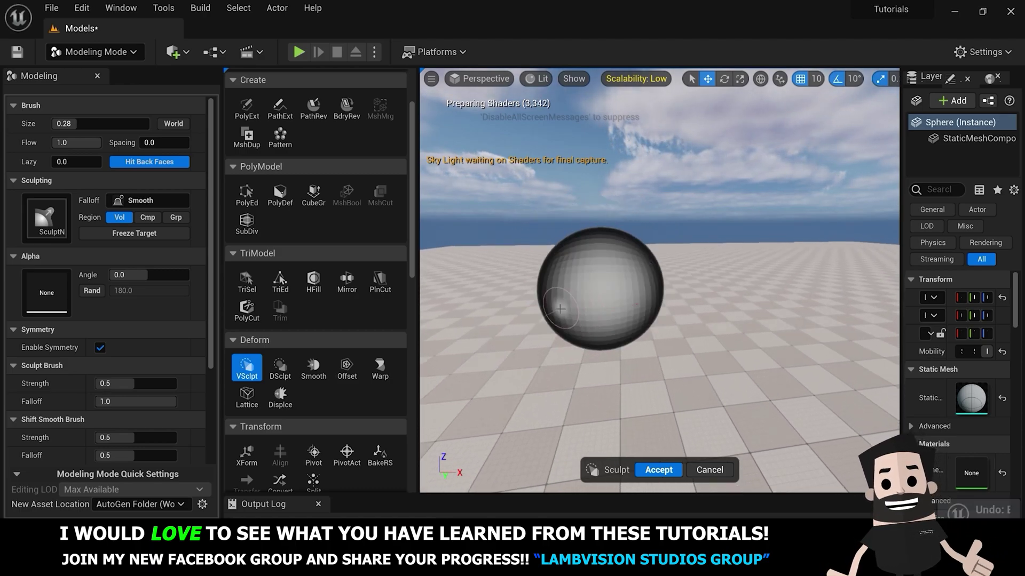
- Try symmetric sculpt strokes on the sphere with brush size 0.13 and undo them
drag(99, 126, 83, 126)
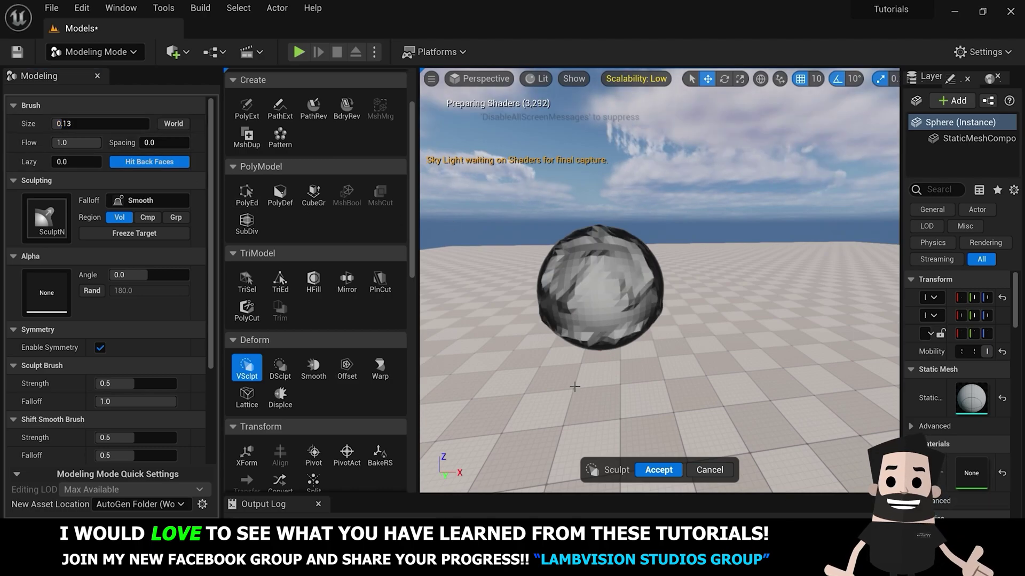
key(ctrl+z)
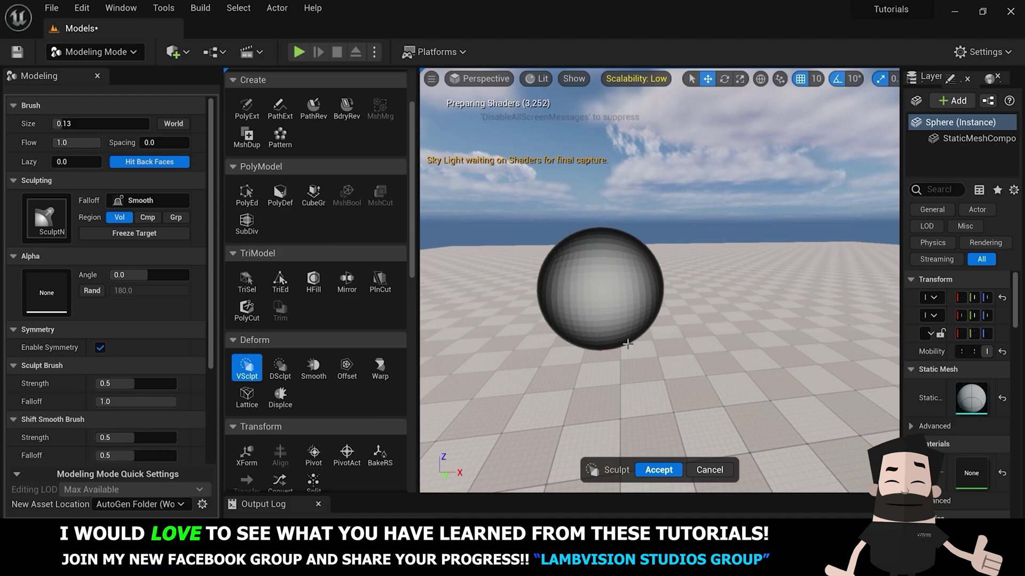
- Disable symmetry, try a freehand sculpt stroke across the front of the sphere, and undo it
click(100, 348)
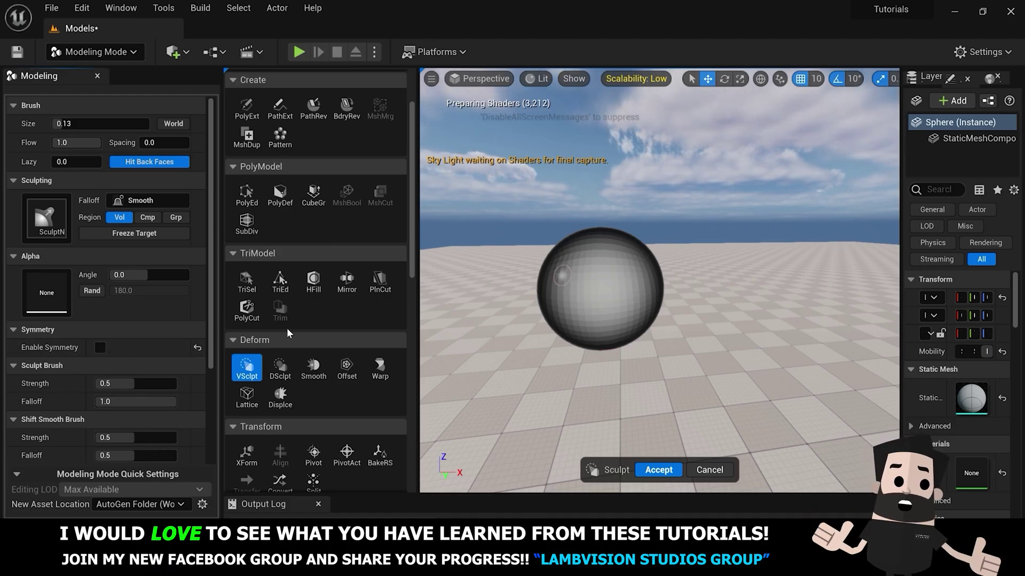
mouse_move(612, 279)
mouse_down()
mouse_move(558, 299)
mouse_move(582, 256)
mouse_move(634, 288)
mouse_move(609, 327)
mouse_move(612, 354)
mouse_up()
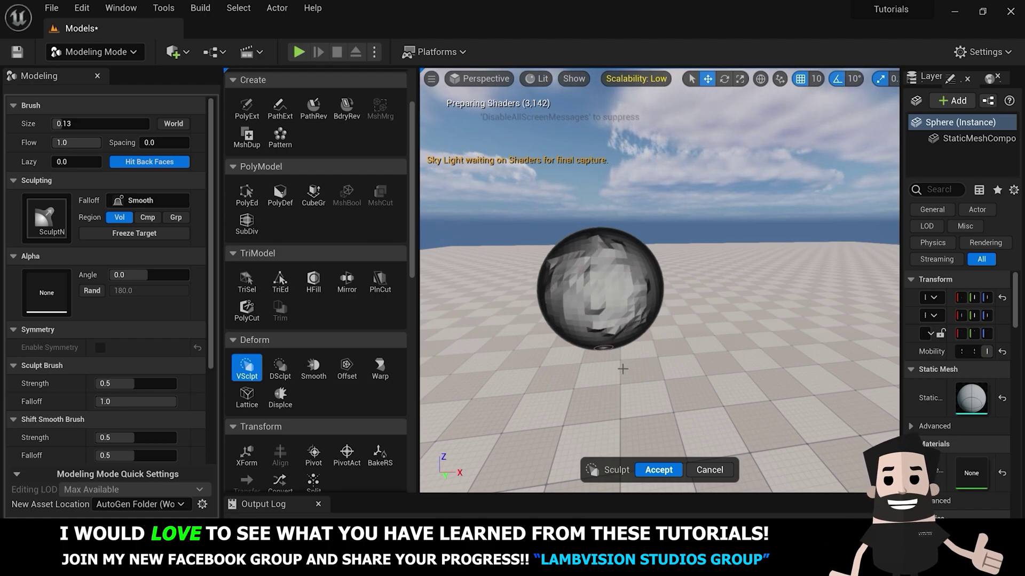
key(ctrl+z)
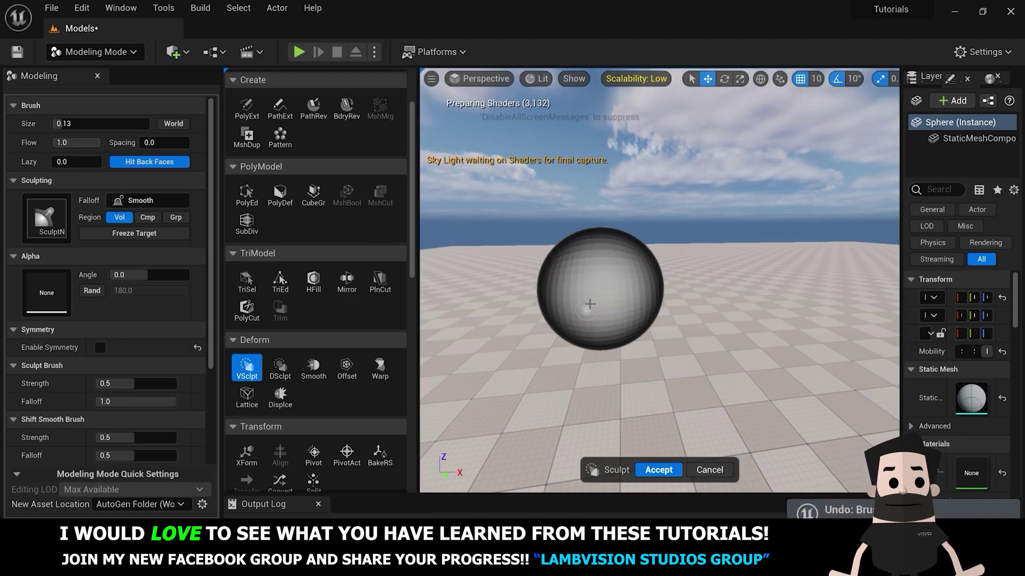
- Sculpt large rounded bumps over the sphere from several sides with brush size 0.68
right_drag(640, 285, 668, 273)
alt+drag(668, 272, 695, 327)
alt+drag(641, 288, 597, 315)
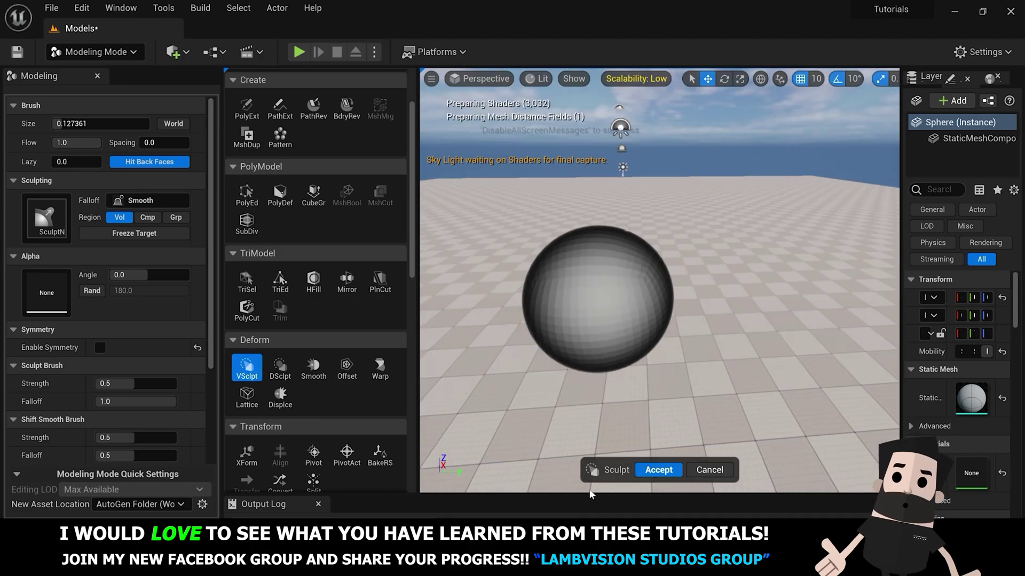
drag(83, 123, 117, 124)
mouse_move(605, 299)
mouse_down()
mouse_move(529, 297)
mouse_move(611, 245)
mouse_up()
drag(626, 368, 581, 367)
mouse_move(753, 339)
right_down()
mouse_move(763, 311)
mouse_move(676, 276)
right_up()
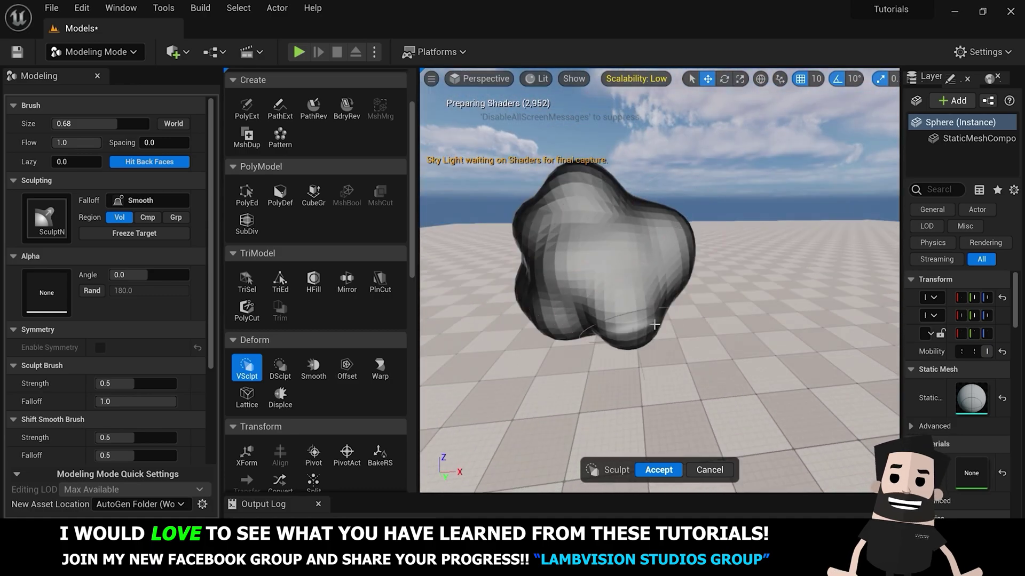
- Undo the last sculpt stroke and accept the lumpy sphere sculpt
key(d)
mouse_move(774, 291)
right_down()
mouse_move(699, 278)
mouse_move(656, 282)
mouse_move(619, 267)
right_up()
key(ctrl+z)
alt+drag(672, 267, 672, 333)
alt+drag(653, 274, 472, 296)
scroll(653, 274, up, 2)
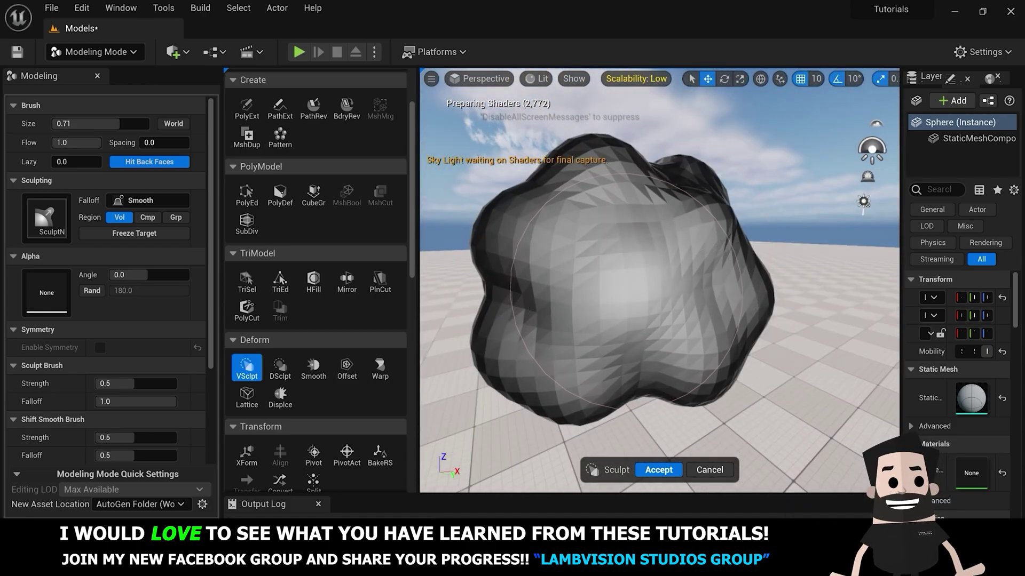
scroll(643, 285, down, 4)
scroll(643, 287, up, 4)
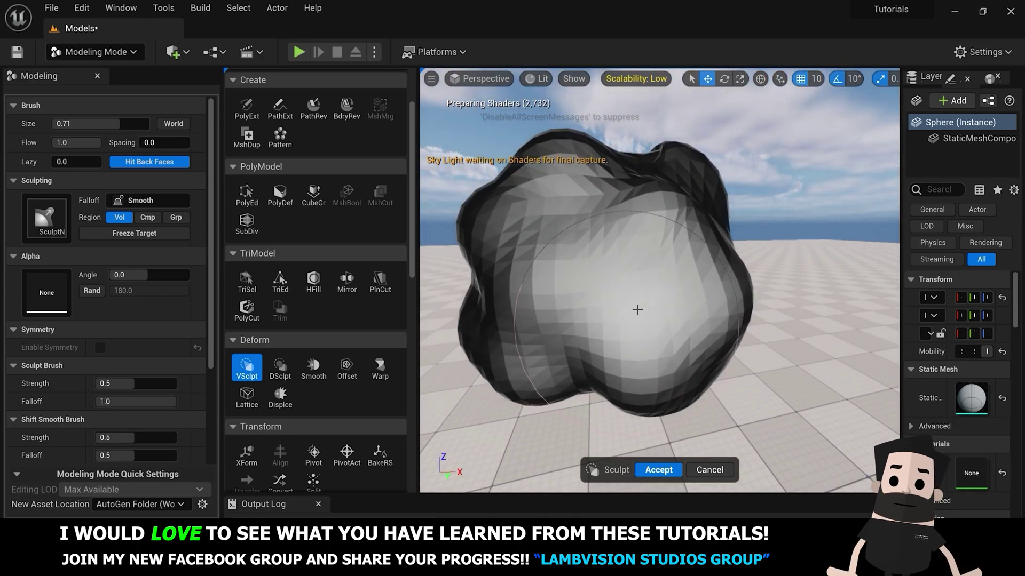
scroll(637, 309, down, 3)
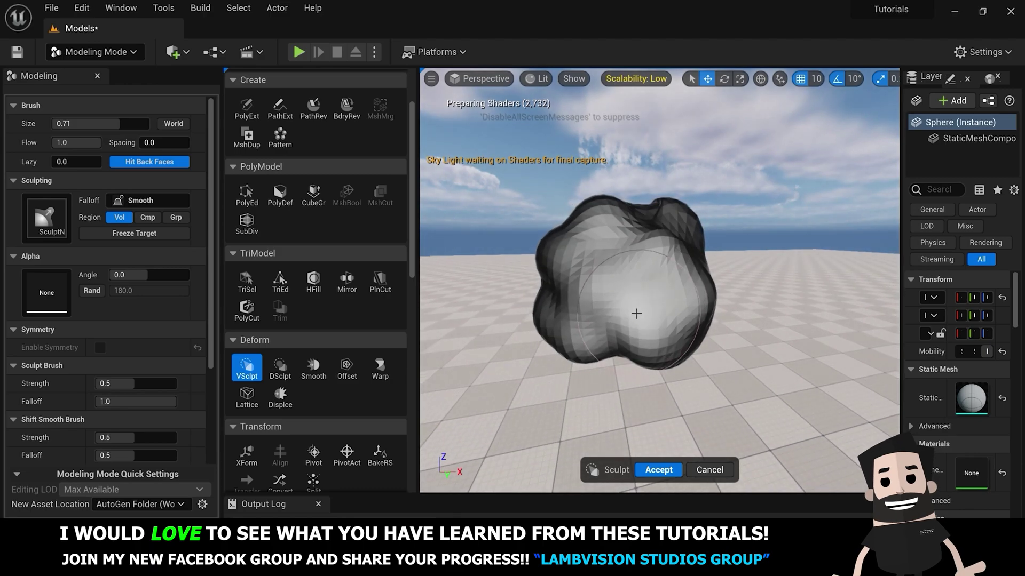
click(656, 470)
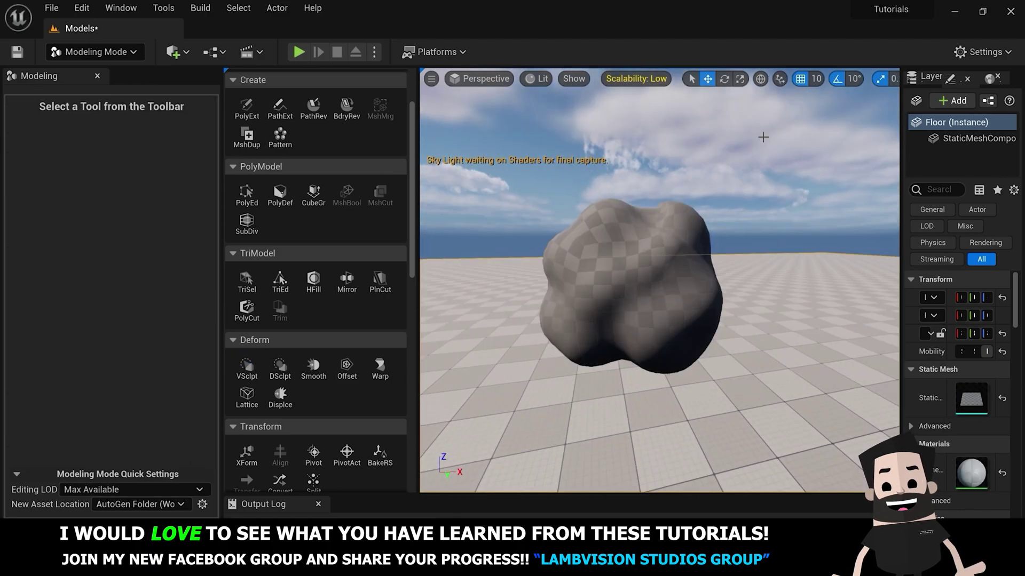
click(247, 368)
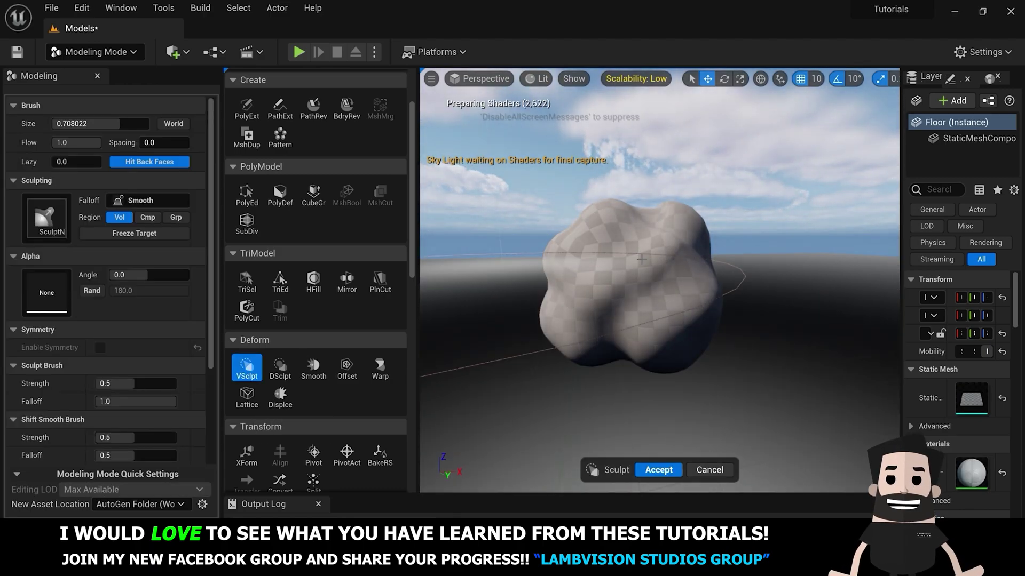
scroll(633, 268, up, 5)
click(94, 52)
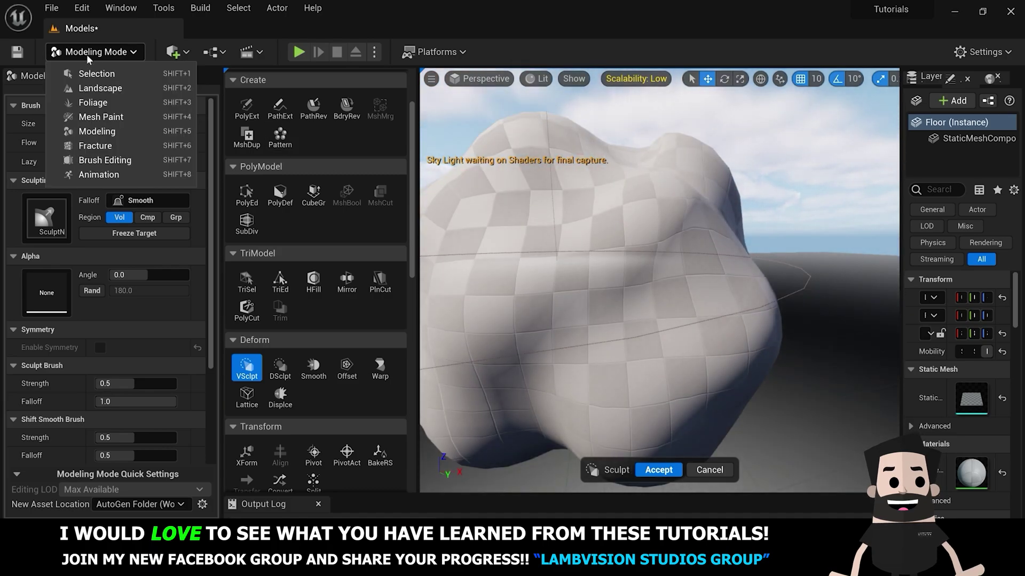
click(91, 73)
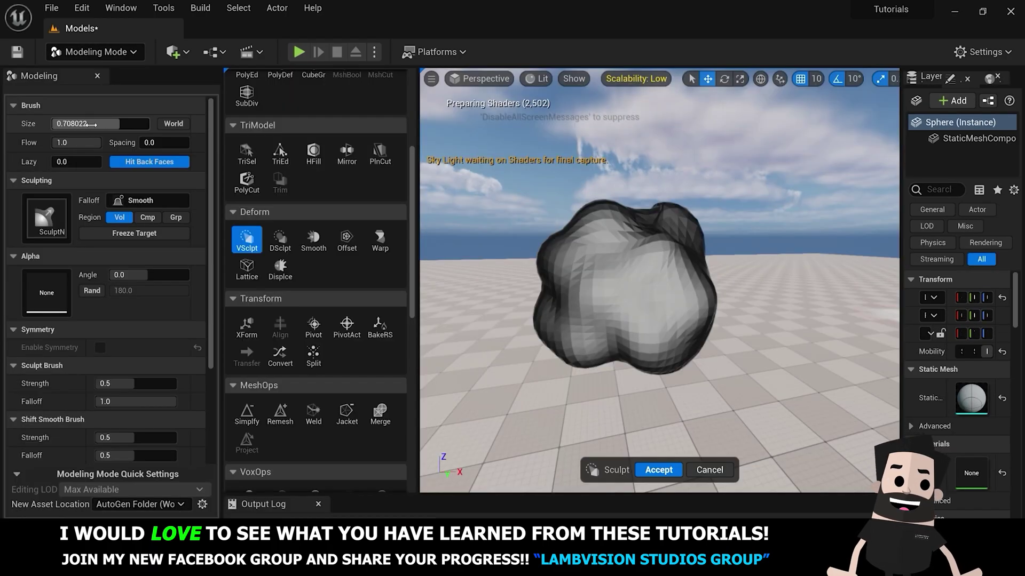
- Try a sculpt stroke on the front of the lumpy sphere with brush size 0.58 and undo it
click(91, 124)
text(0.58)
key(Return)
drag(638, 275, 606, 313)
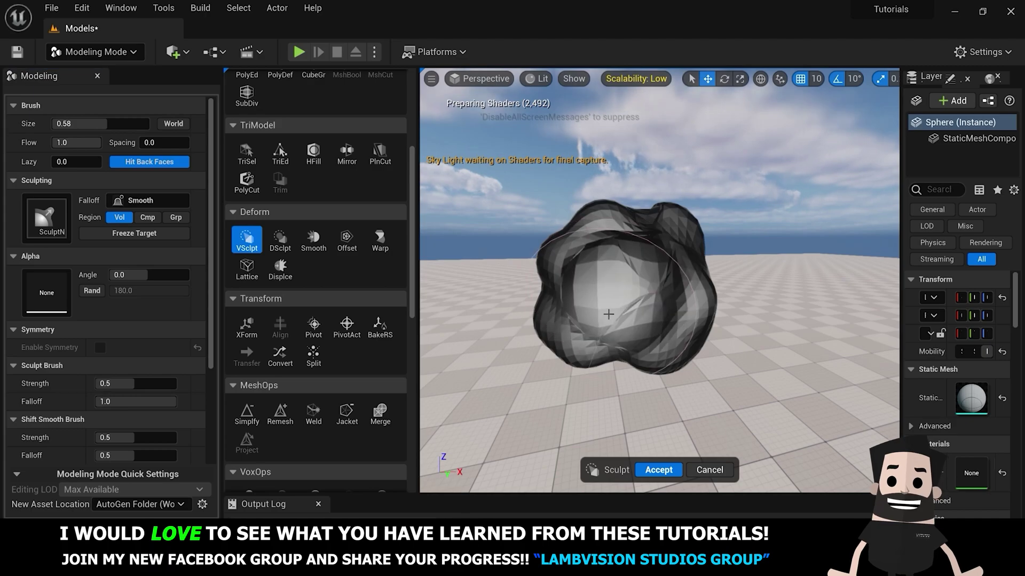
key(ctrl+z)
- Sculpt smaller raised bumps across the front of the lumpy sphere with brush size 0.28
drag(100, 123, 77, 124)
click(592, 289)
click(672, 325)
mouse_move(655, 258)
mouse_down()
mouse_move(594, 226)
mouse_move(558, 280)
mouse_move(568, 331)
mouse_up()
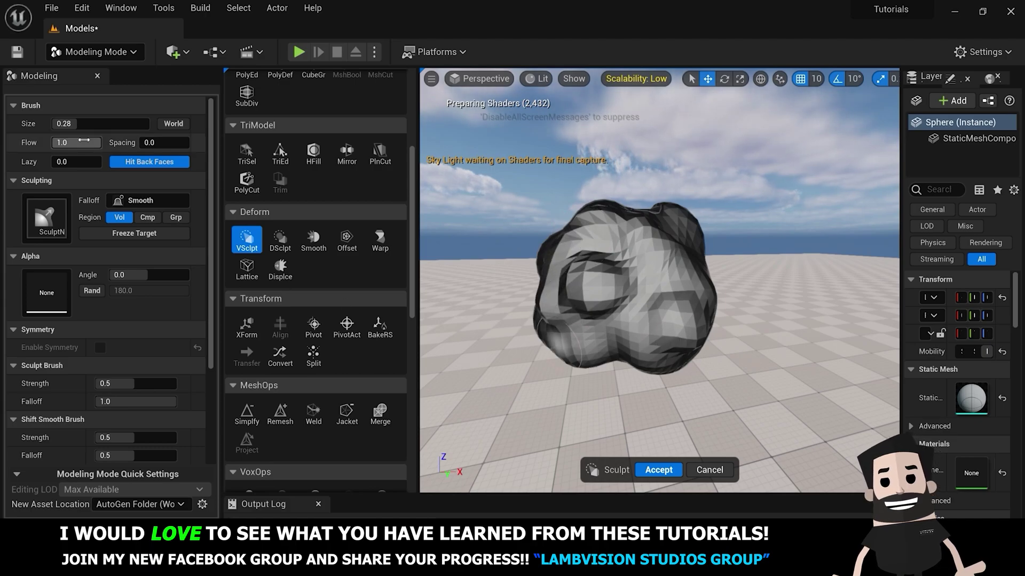
- Set the brush flow to 0.84 and sculpt a stroke across the front of the mesh
drag(86, 140, 74, 140)
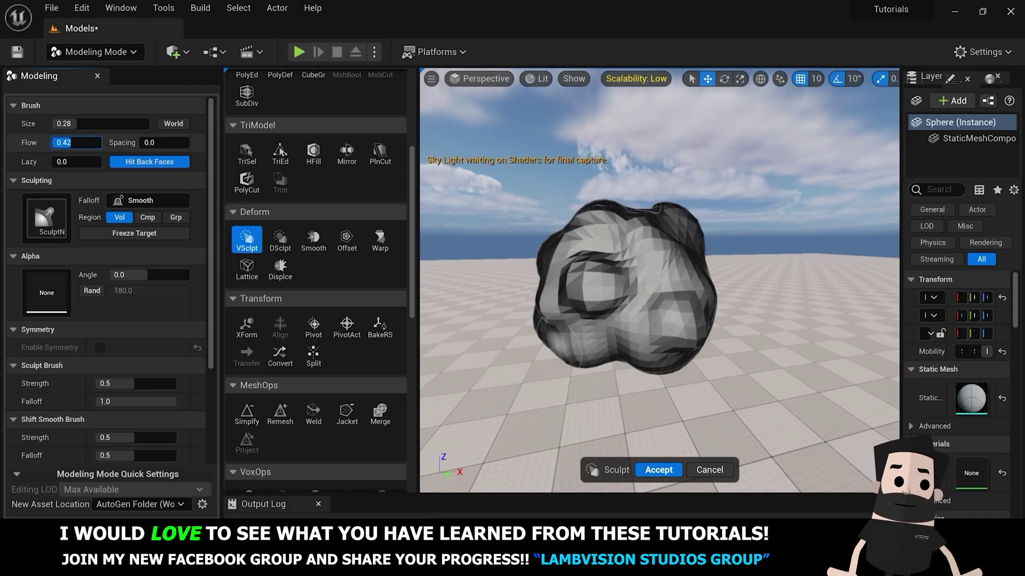
text(0.84)
key(Return)
mouse_move(679, 266)
mouse_down()
mouse_move(674, 316)
mouse_move(561, 349)
mouse_up()
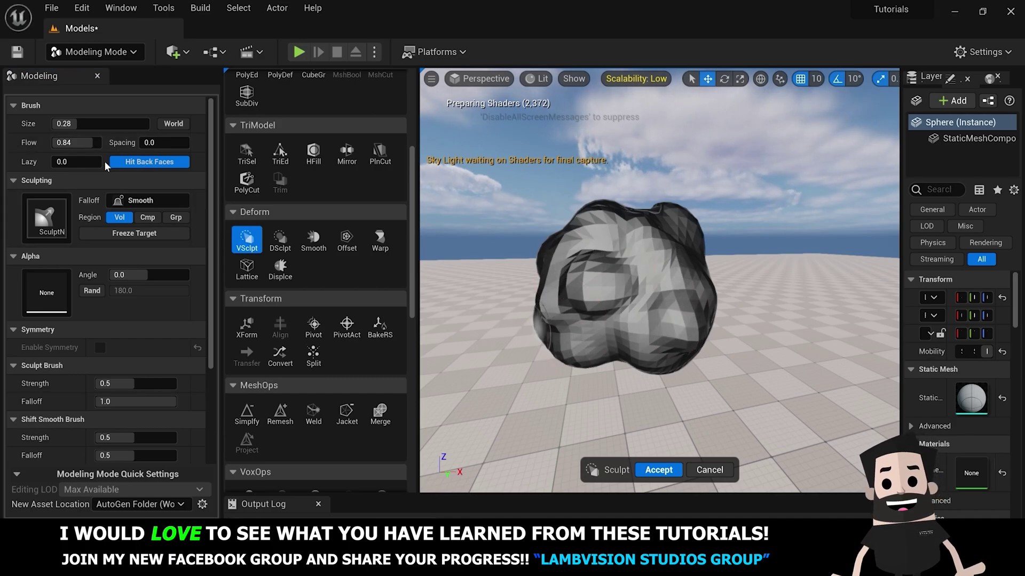
- Set the brush flow to 0.0 and switch the primary brush type to Move
drag(75, 143, 51, 143)
click(46, 217)
click(46, 217)
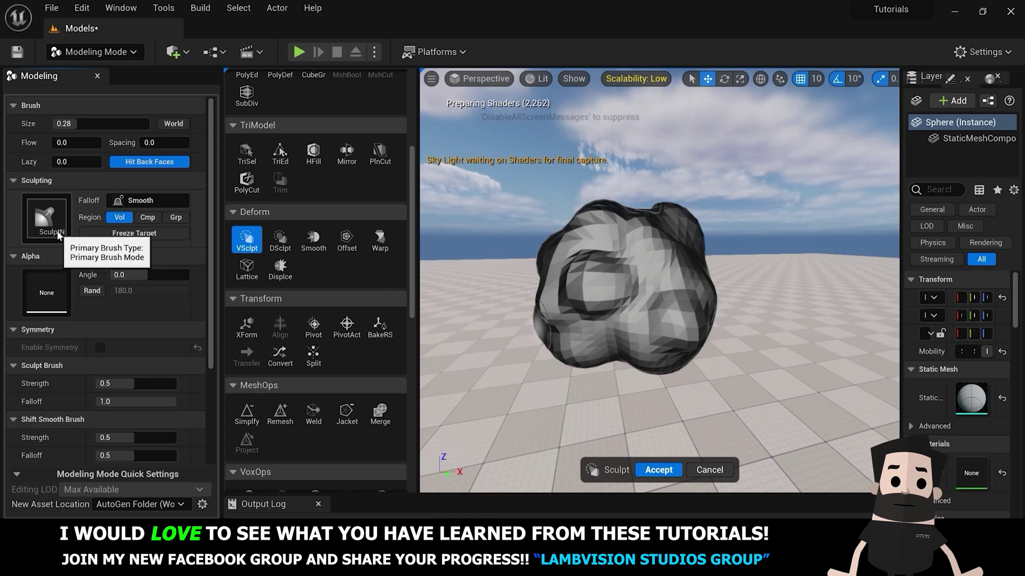
click(58, 235)
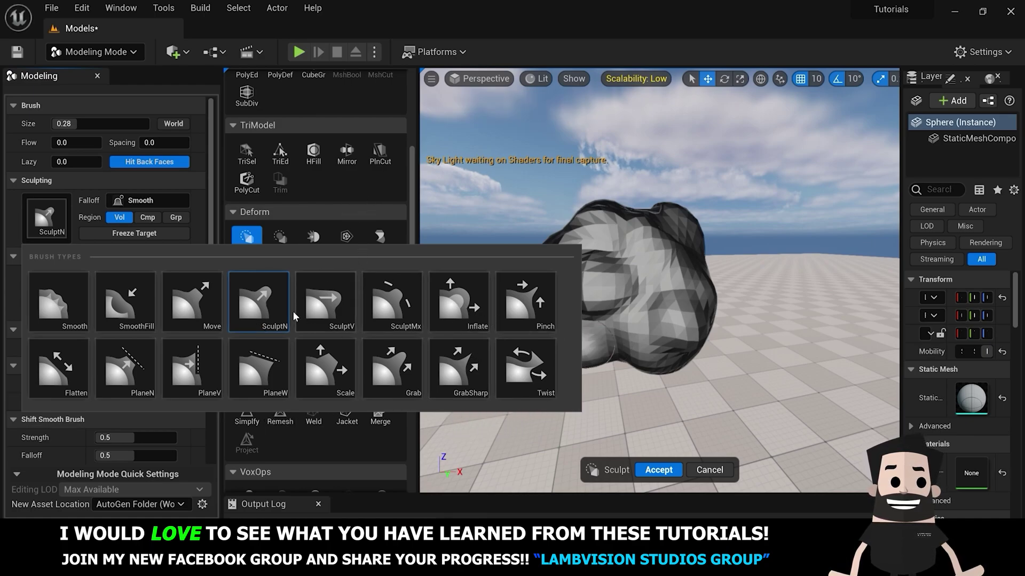
click(187, 305)
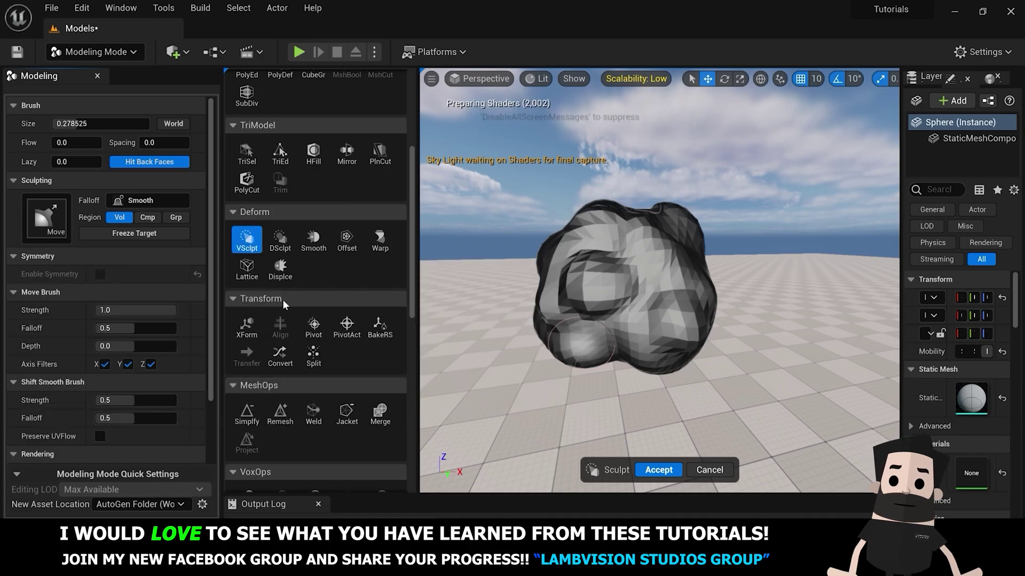
- Push parts of the mesh around using the Move brush at size 0.77 and undo the latest moves
drag(63, 123, 84, 126)
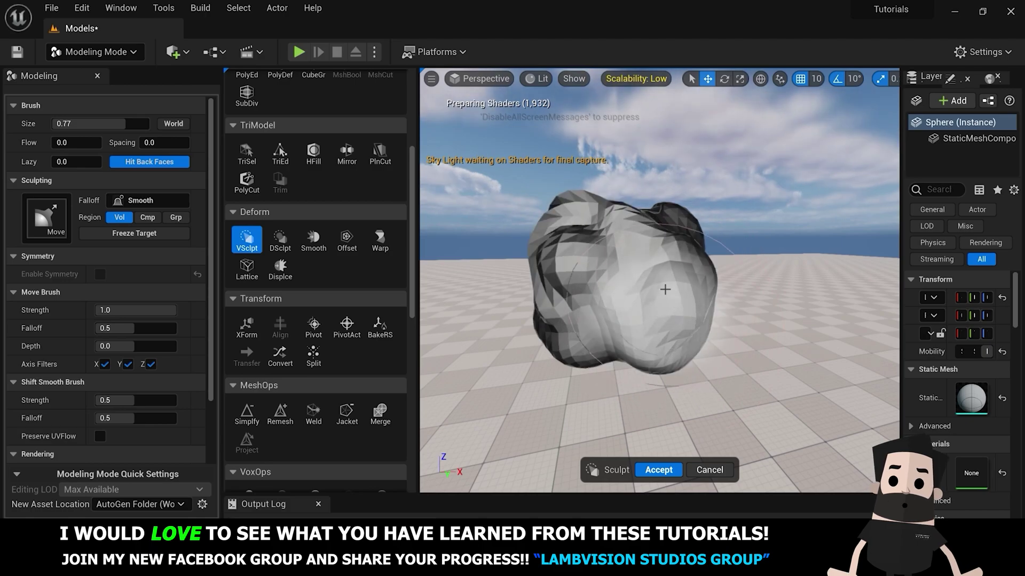
key(ctrl+z)
key(ctrl+z)
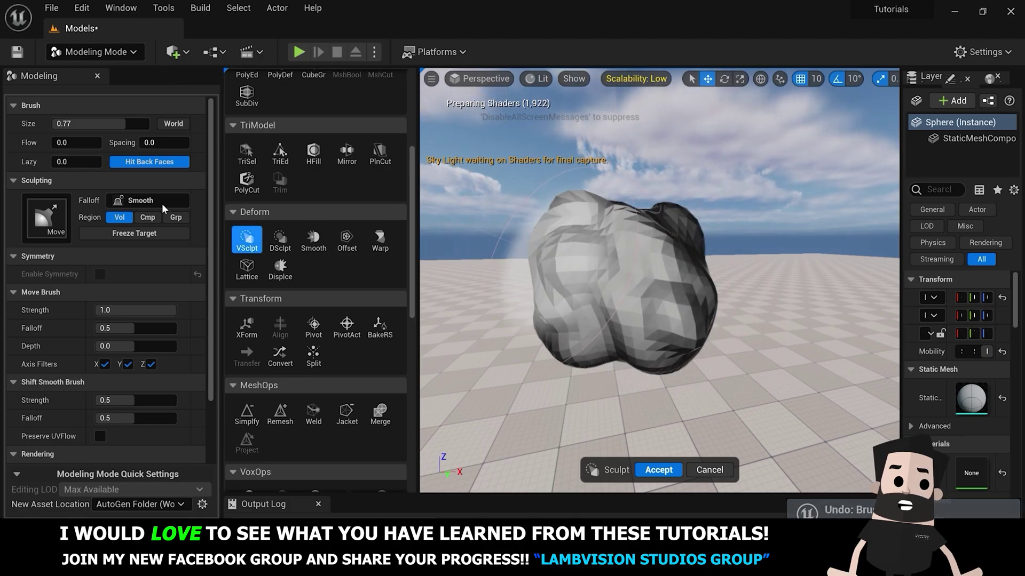
- Switch the brush type to Smooth, try smoothing the mesh's front at brush size up to 0.91, and undo the smoothing
click(51, 235)
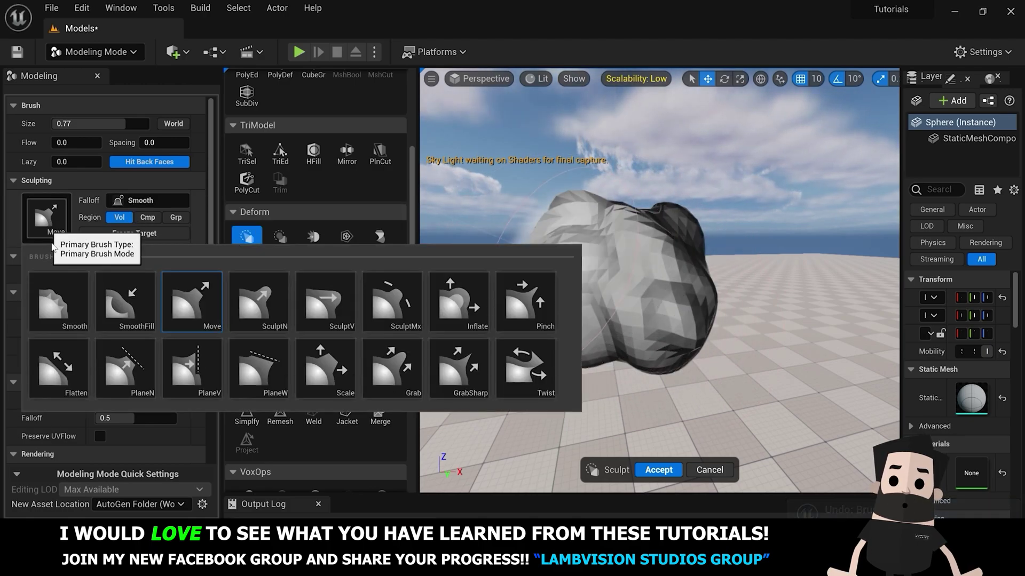
click(56, 302)
mouse_move(648, 260)
mouse_down()
mouse_move(555, 257)
mouse_move(552, 238)
mouse_move(738, 300)
mouse_move(551, 313)
mouse_up()
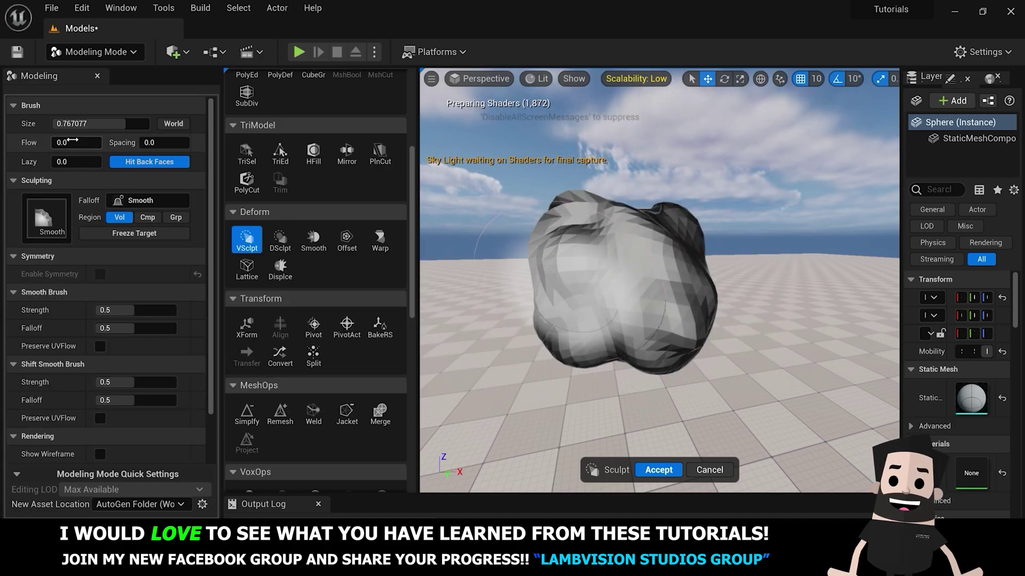
drag(125, 124, 140, 124)
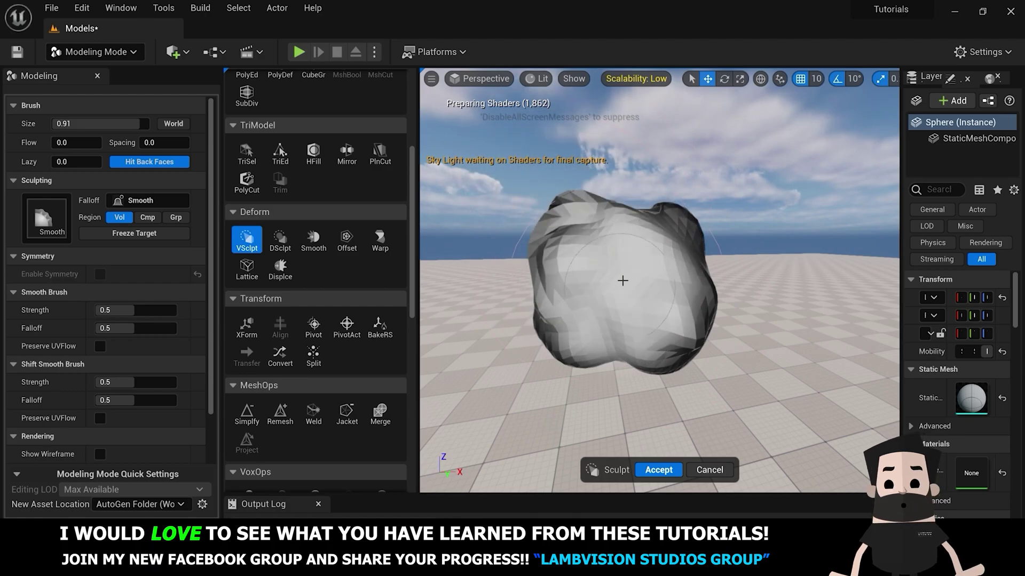
key(ctrl+z)
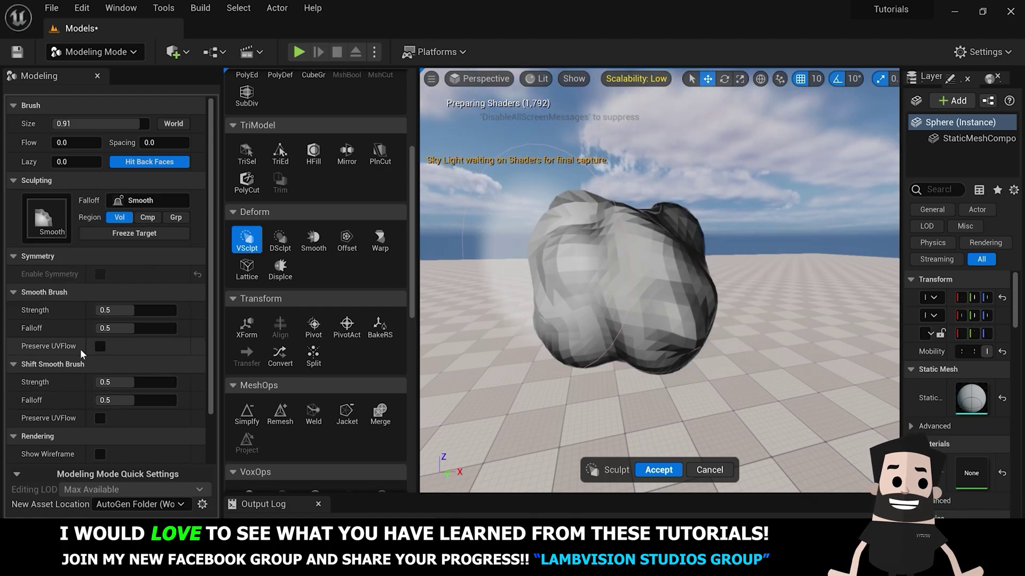
- Show the wireframe on the sculpted mesh and set its material mode to Soft
scroll(80, 349, down, 2)
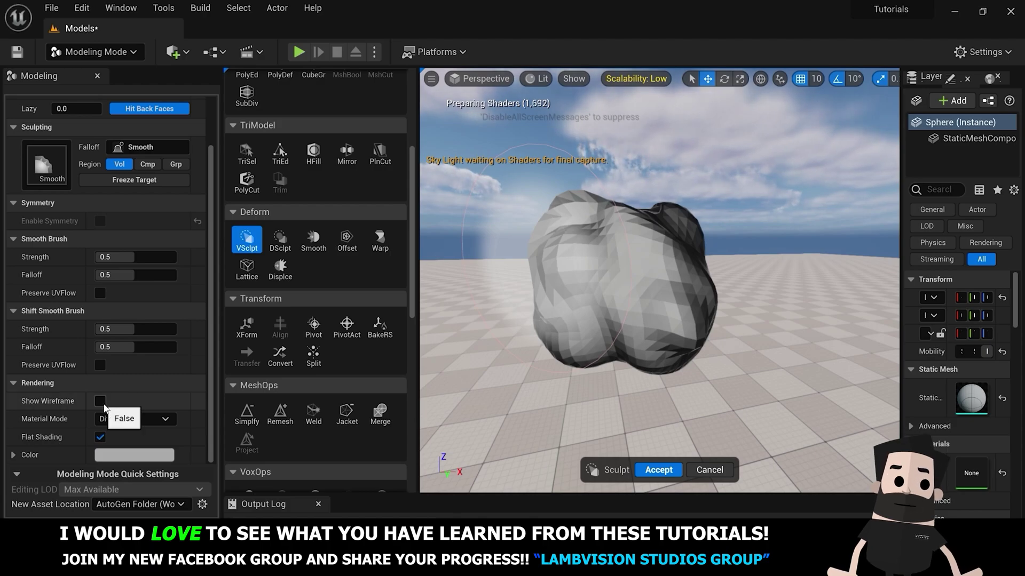
click(99, 401)
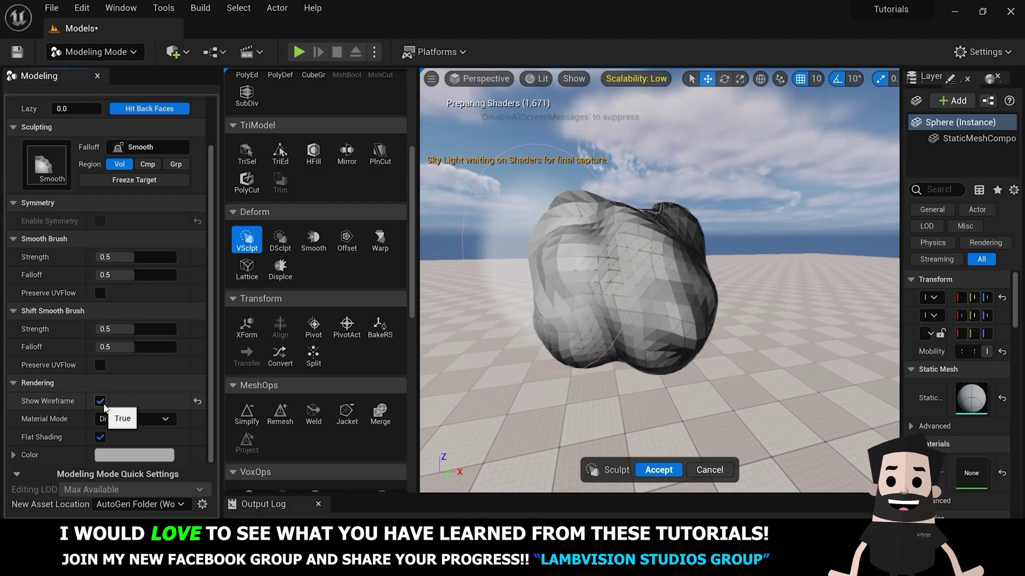
click(114, 419)
click(114, 470)
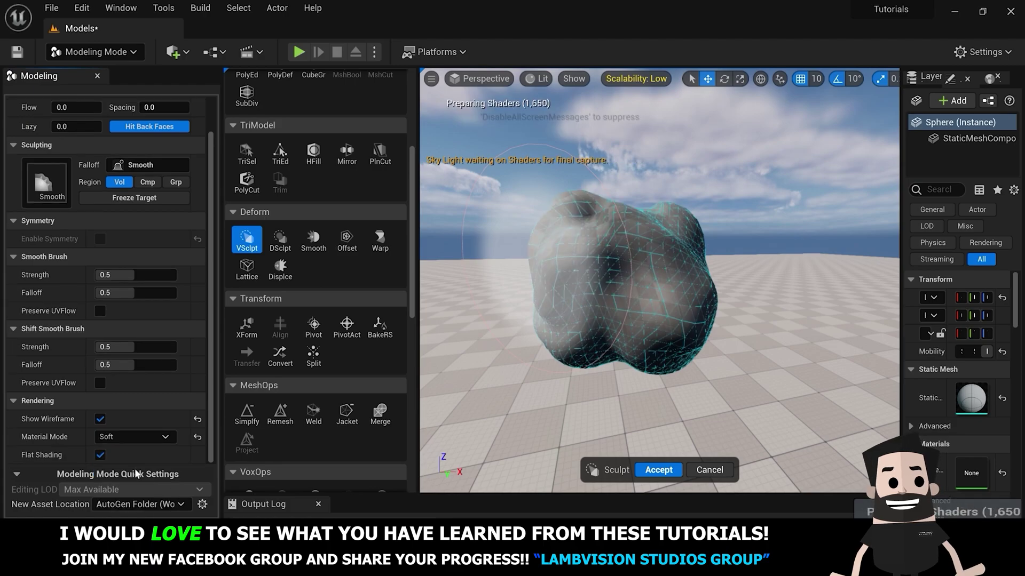
- Compare the Existing Material and Soft material modes on the mesh, finishing with Existing Material
click(138, 438)
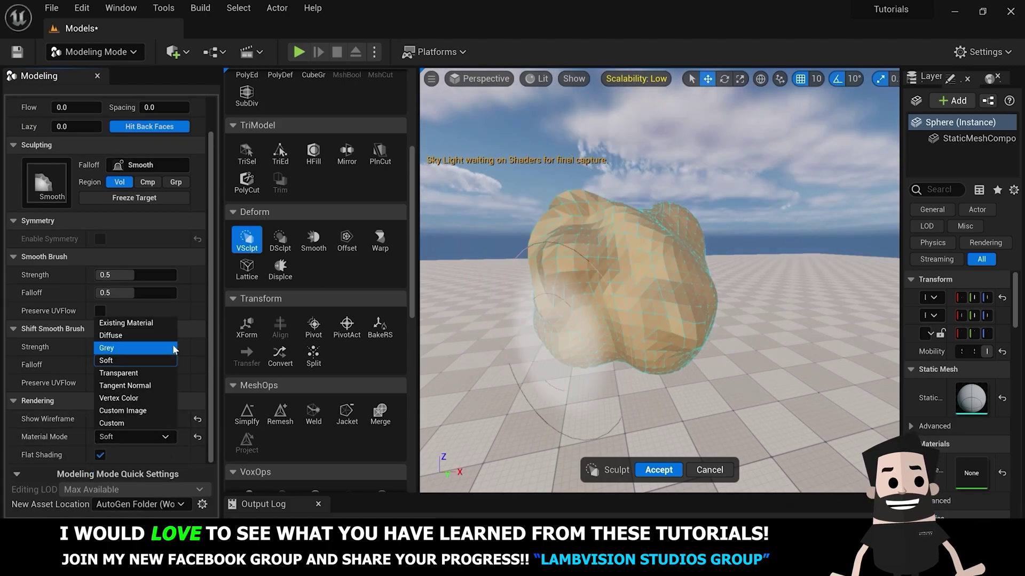
click(172, 324)
click(137, 455)
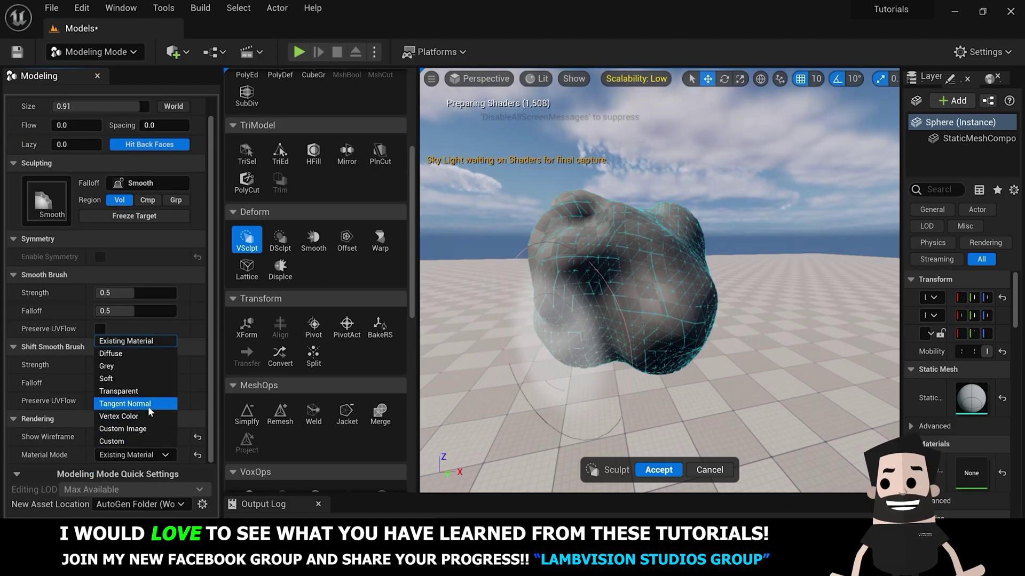
click(150, 378)
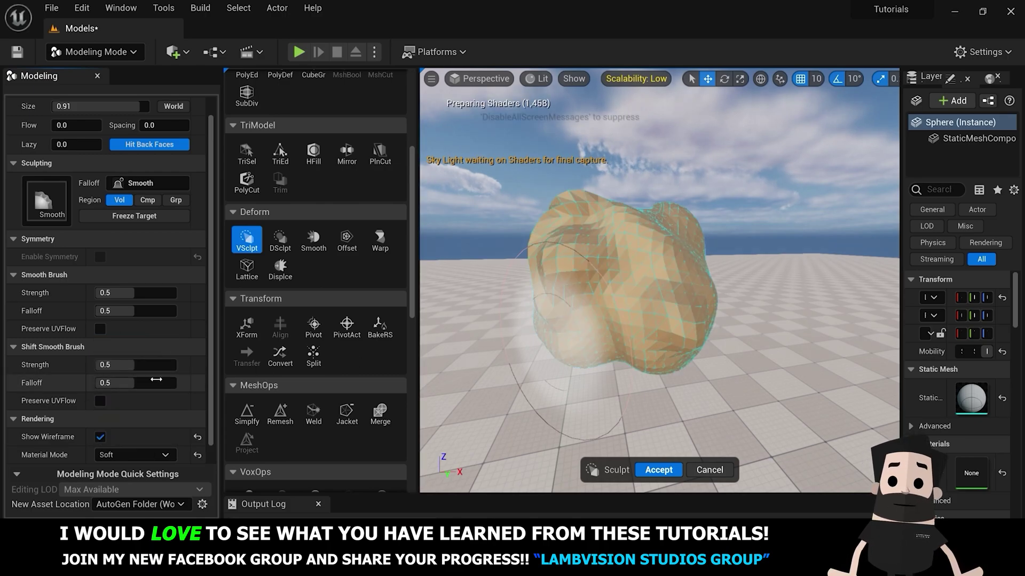
click(118, 455)
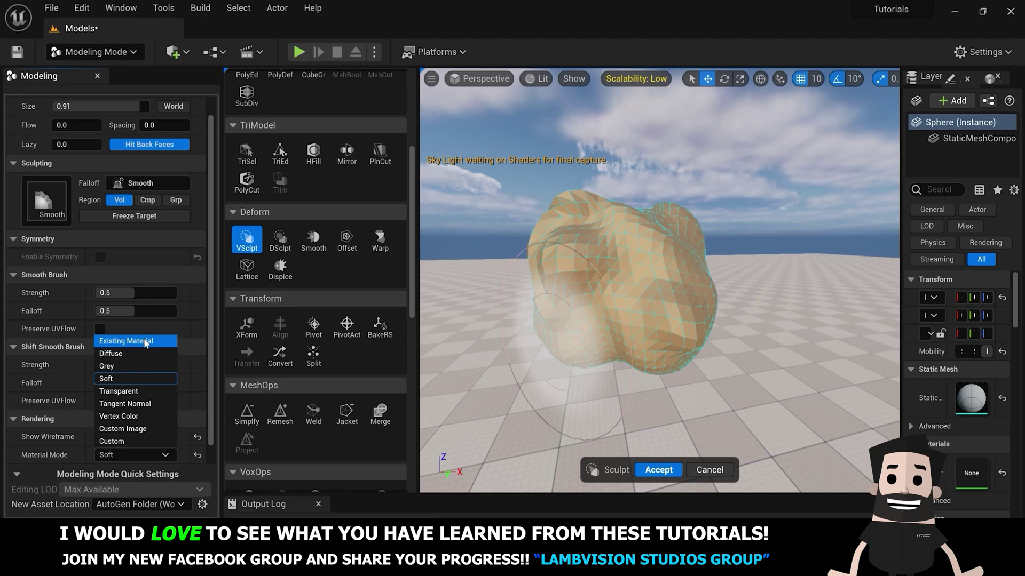
click(145, 342)
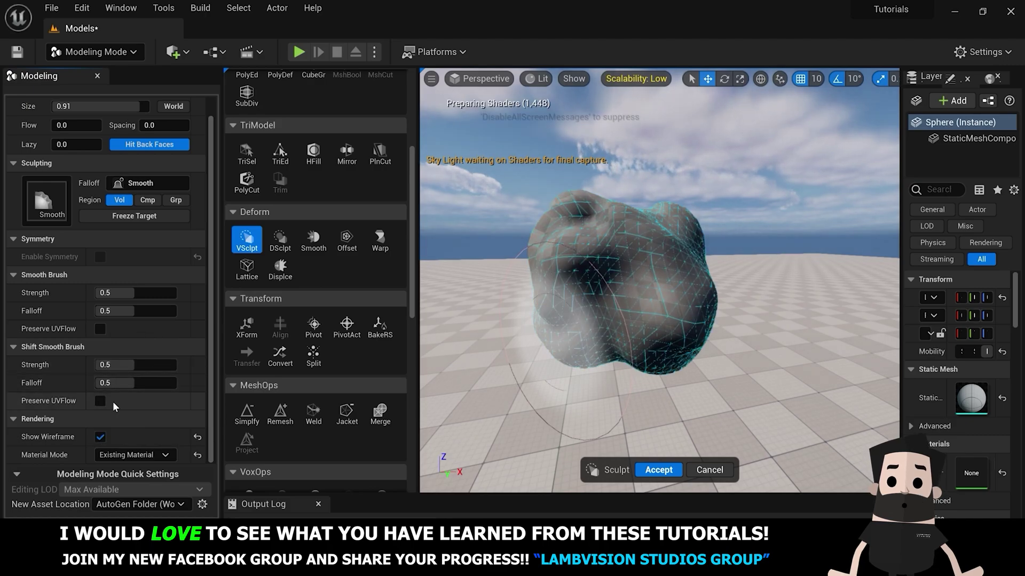
- Turn the wireframe off and back on, look over the sculpted mesh, and accept the vertex sculpt
click(100, 437)
click(99, 437)
mouse_move(718, 325)
right_down()
mouse_move(747, 320)
mouse_move(731, 331)
mouse_move(718, 324)
right_up()
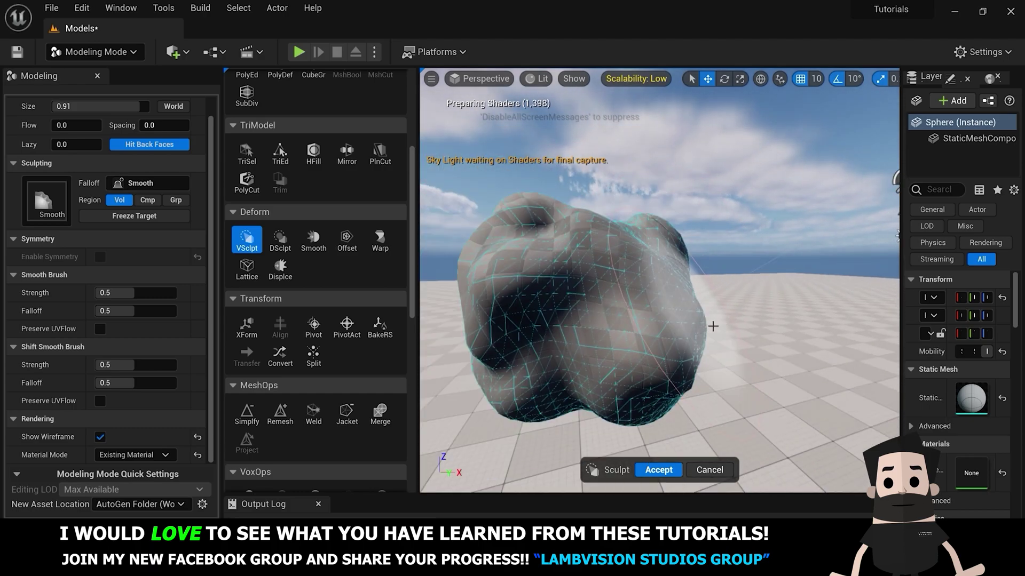
scroll(622, 347, down, 3)
scroll(622, 348, up, 3)
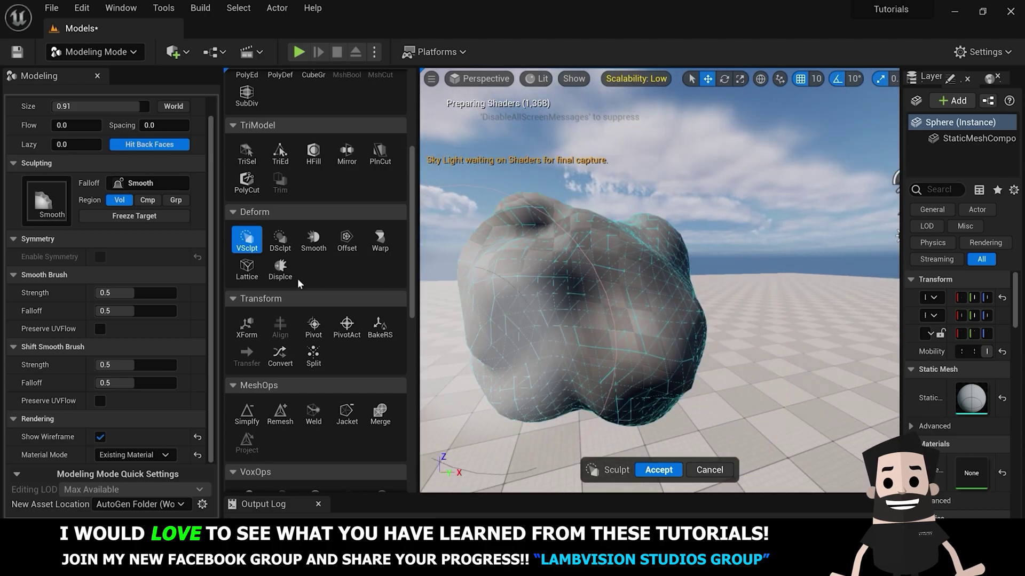
key(Return)
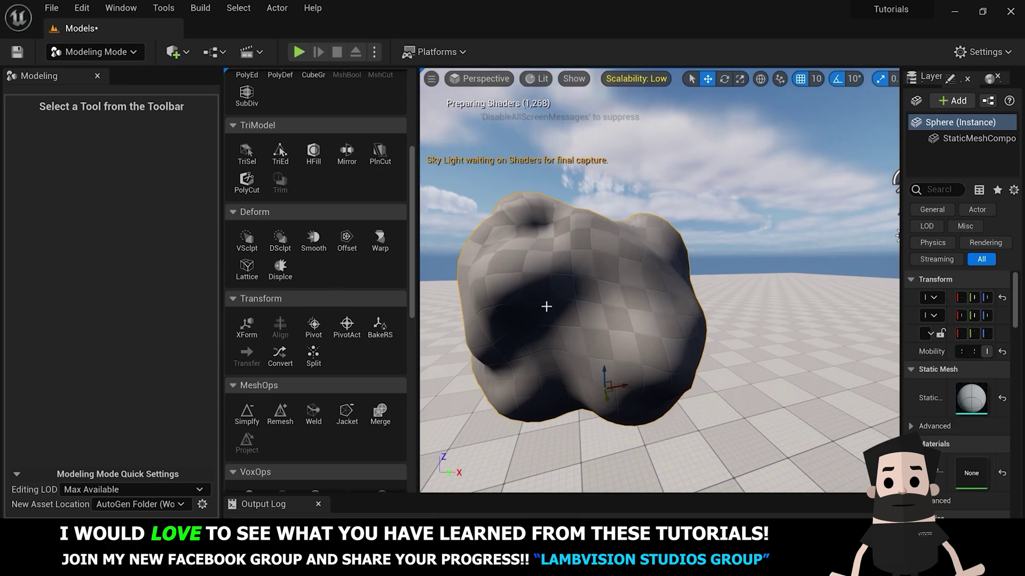
- Start the Displace deform tool on the sculpted mesh and view the displaced surface
scroll(339, 288, up, 5)
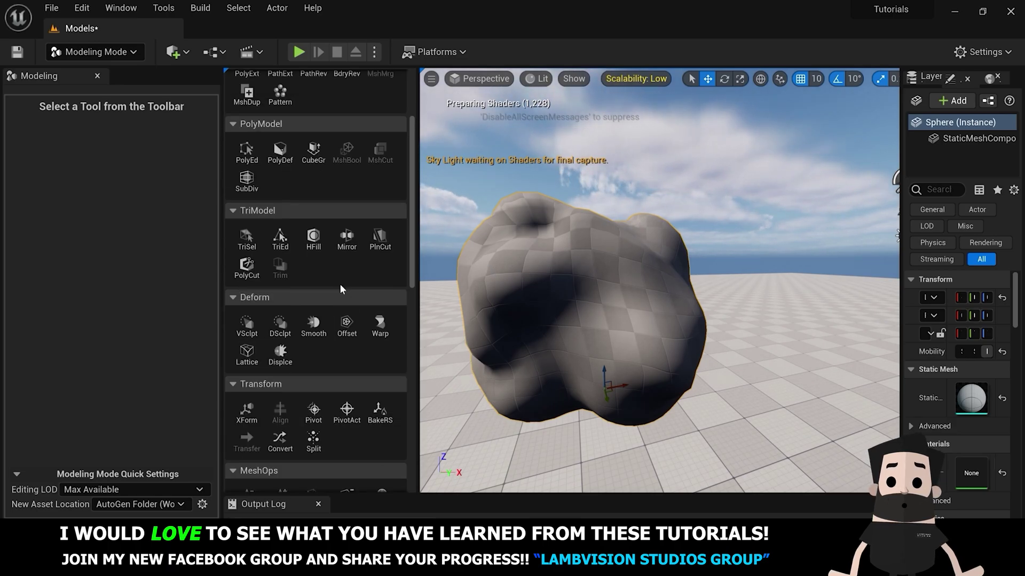
scroll(344, 296, up, 2)
scroll(349, 300, down, 11)
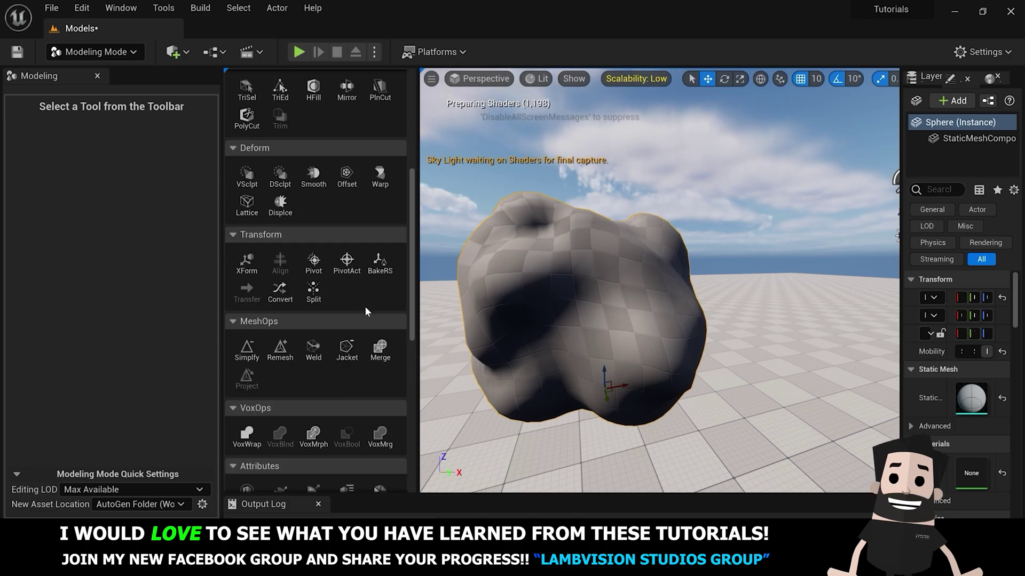
scroll(366, 311, down, 3)
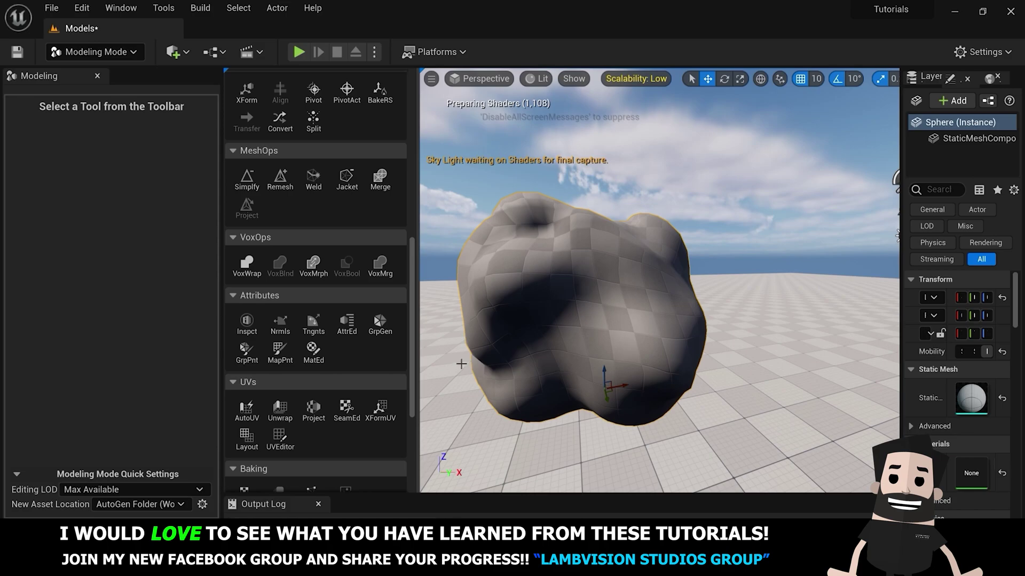
scroll(314, 342, up, 10)
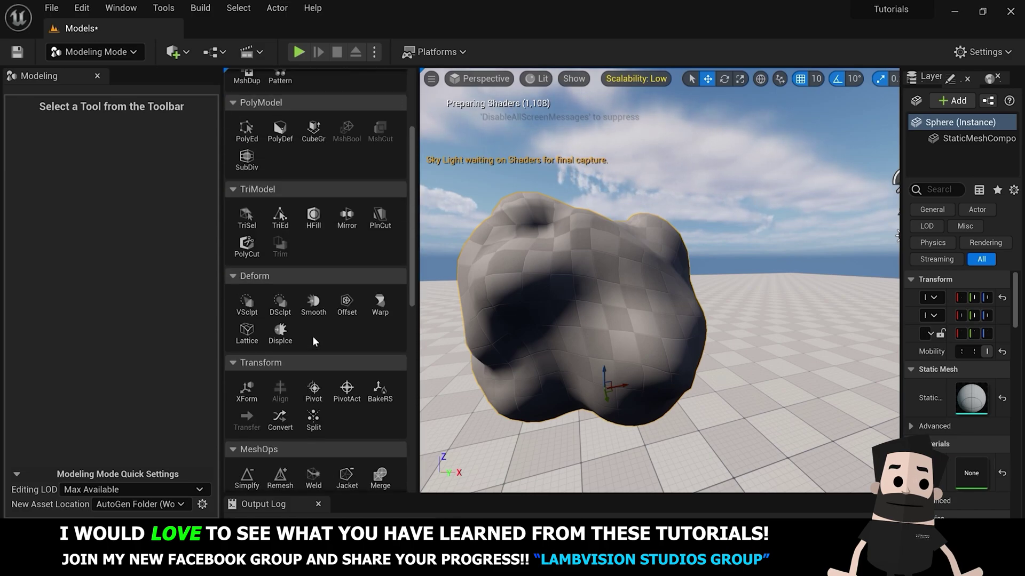
scroll(313, 342, up, 2)
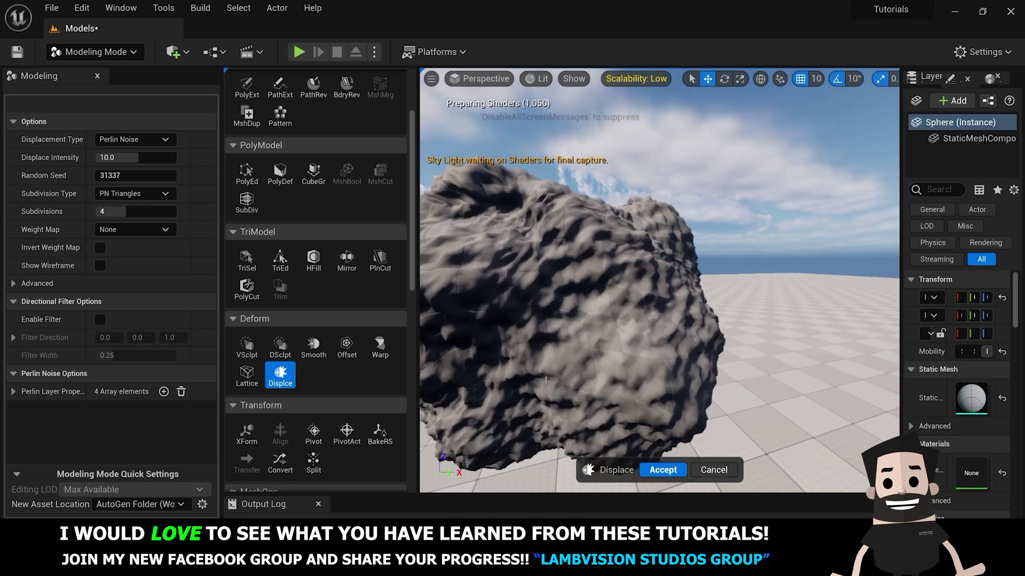
right_drag(670, 367, 608, 366)
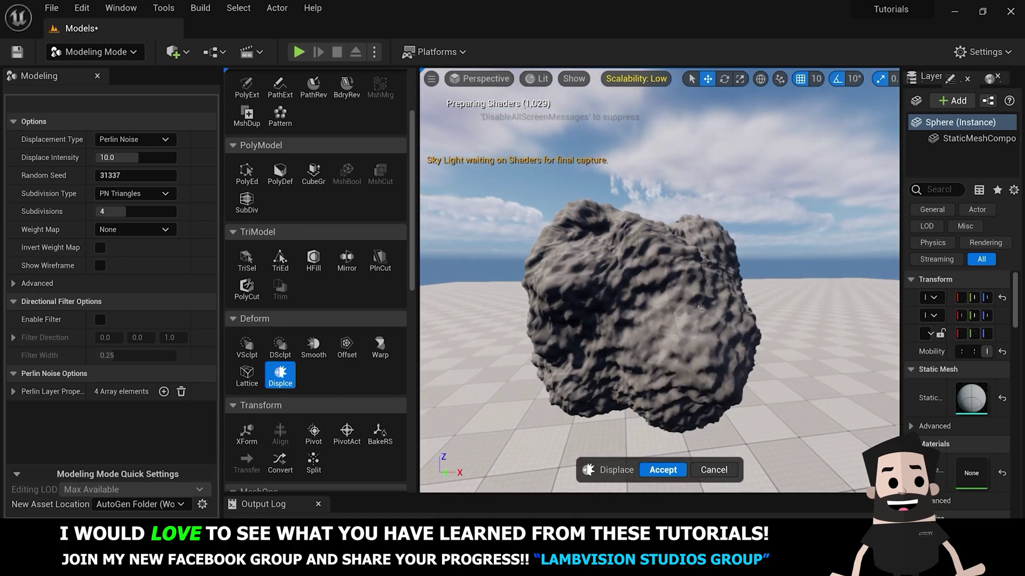
right_drag(506, 300, 528, 318)
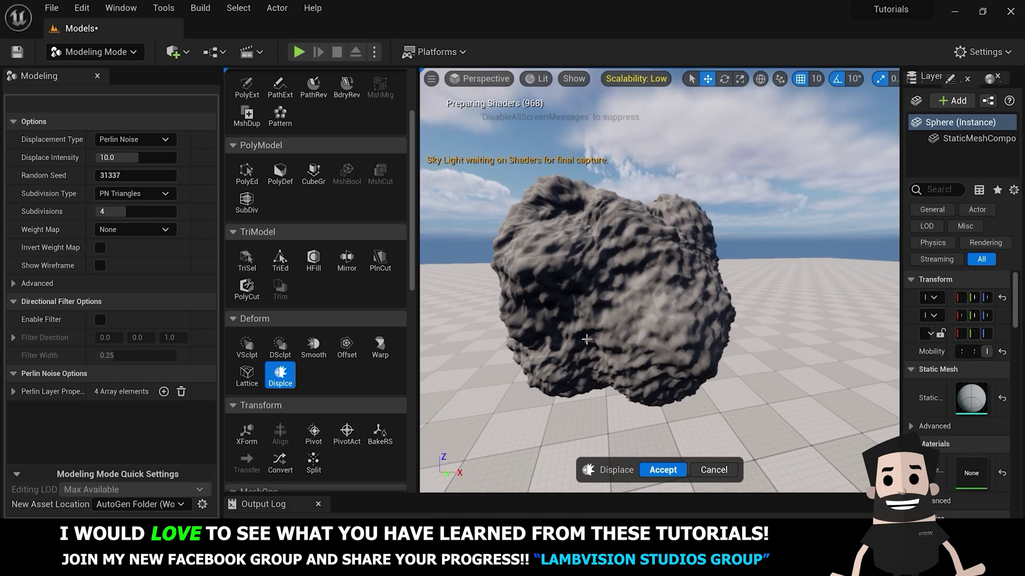
- Set the displace intensity to 4.0 and the subdivision type to Flat
drag(138, 157, 136, 158)
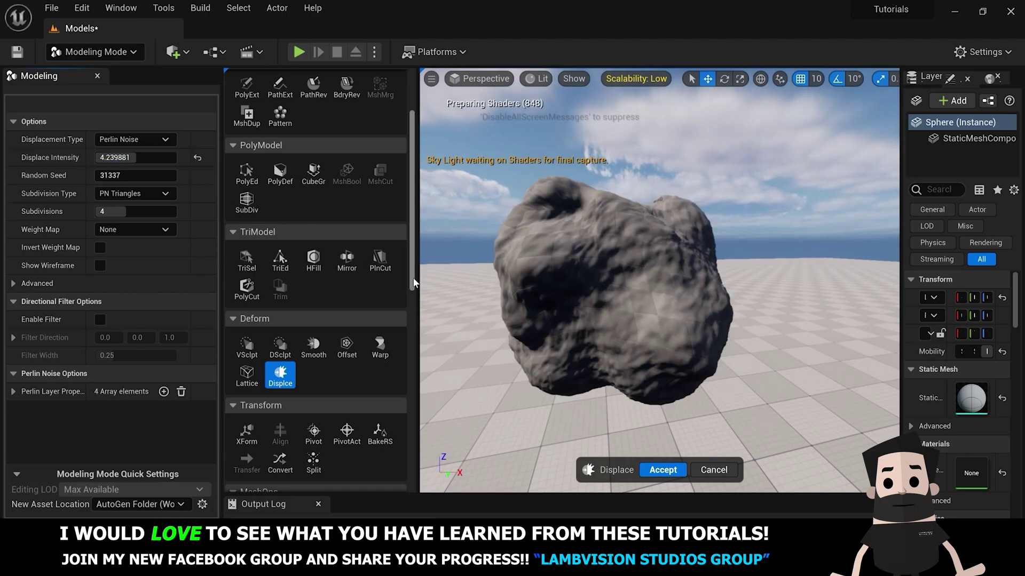
drag(136, 157, 136, 157)
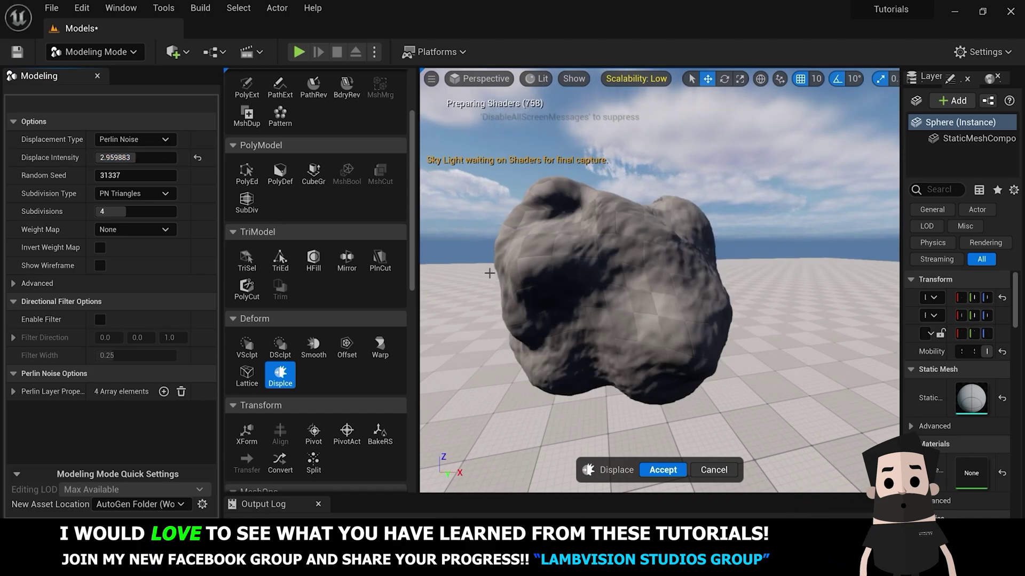
click(131, 158)
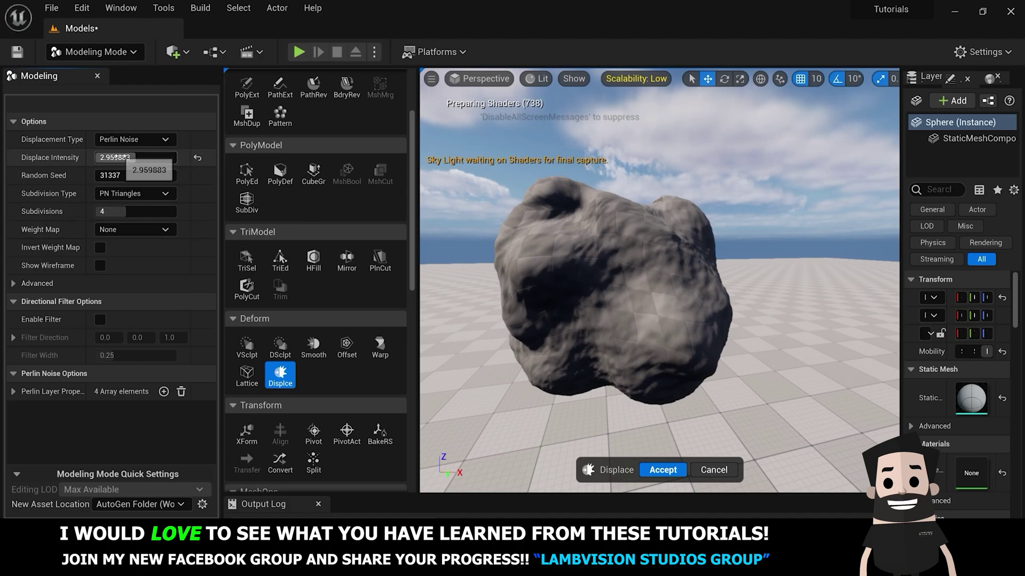
text(4)
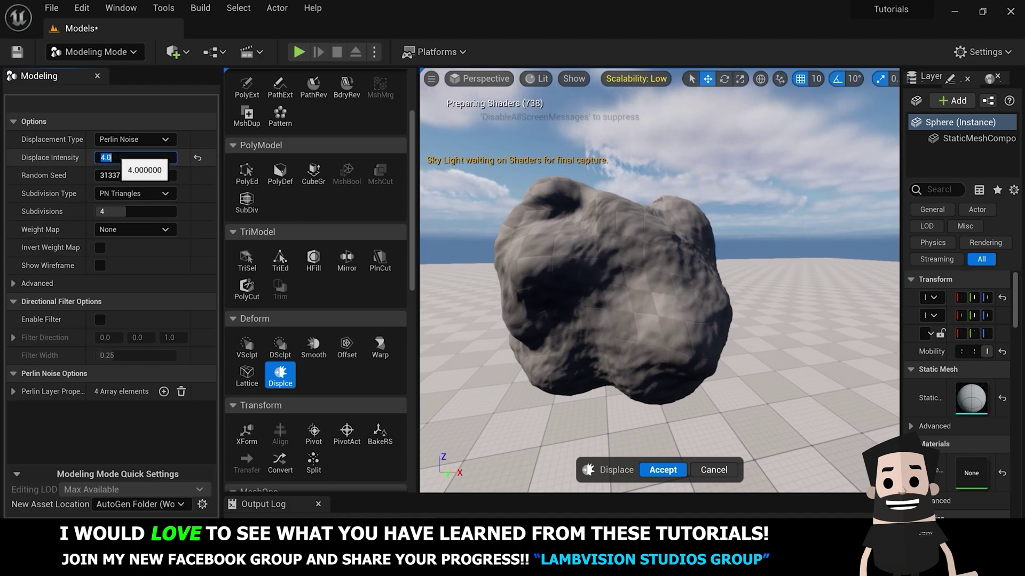
click(124, 207)
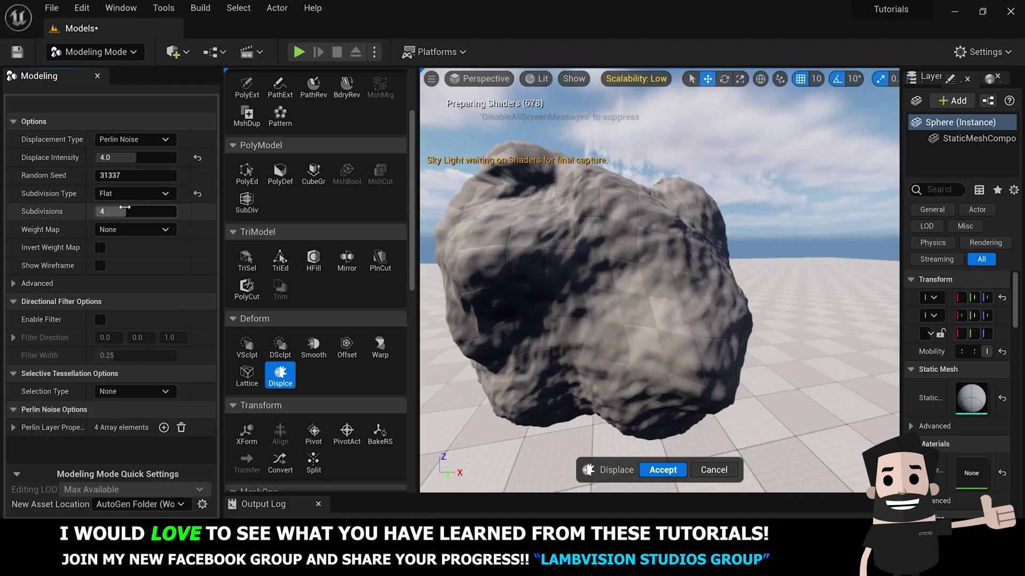
click(163, 196)
- Try the Random Noise, Constant and Sine Wave displacement types on the mesh
click(139, 139)
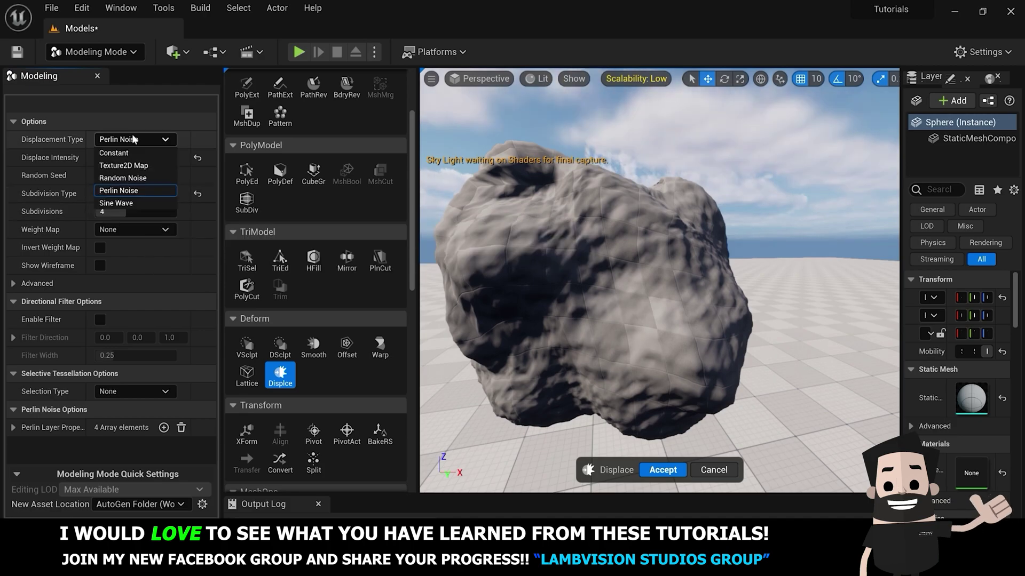
click(144, 177)
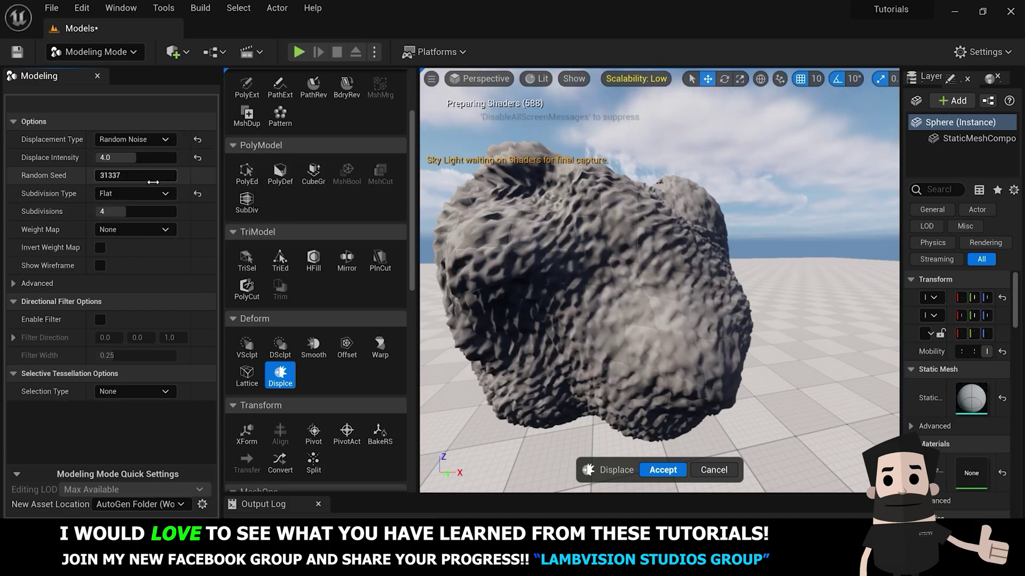
click(159, 142)
click(133, 153)
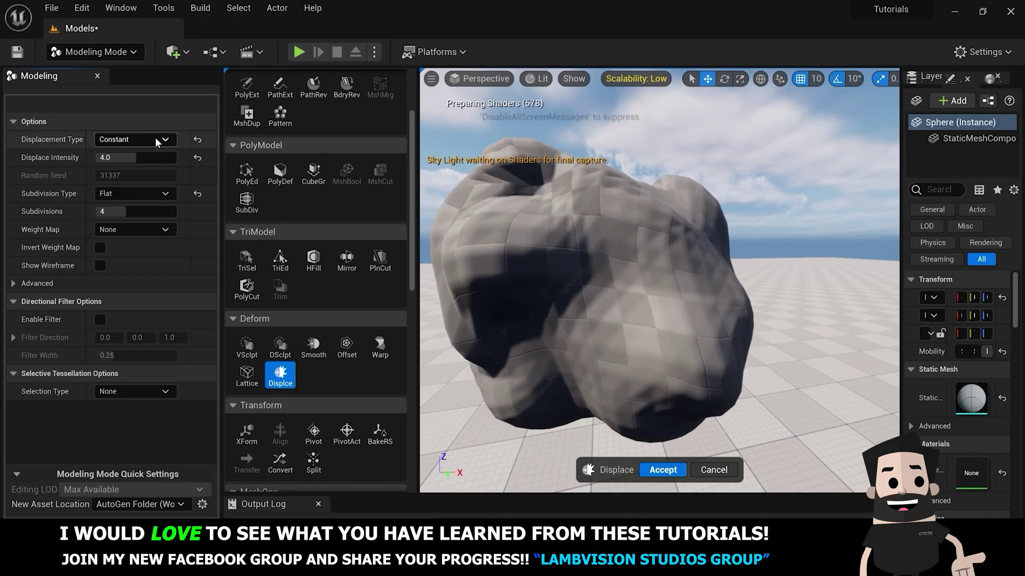
click(155, 138)
click(146, 204)
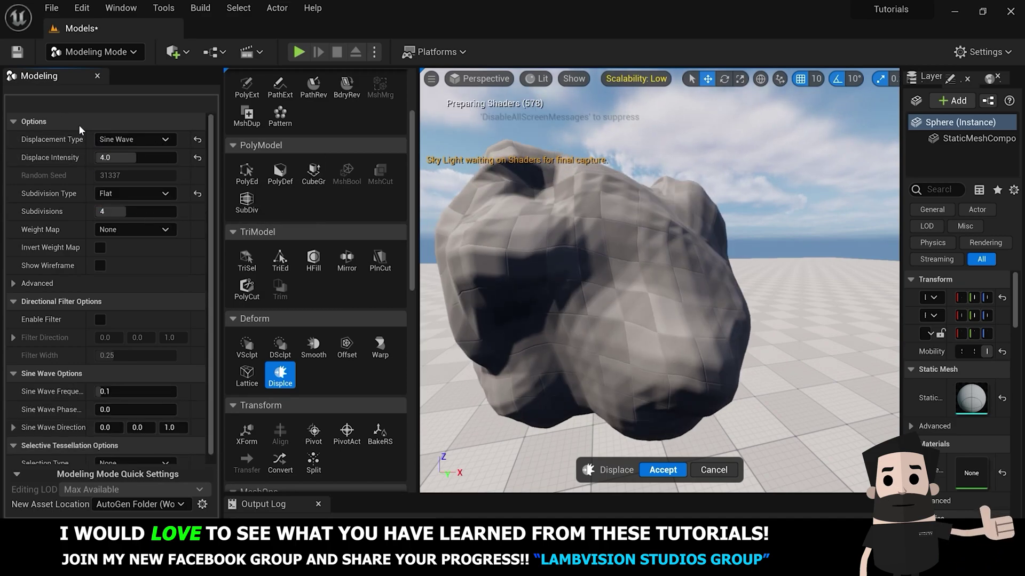
- Try raising the Sine Wave displace intensity to about 25.76 and about 43.04 and inspect the mesh
drag(143, 160, 151, 155)
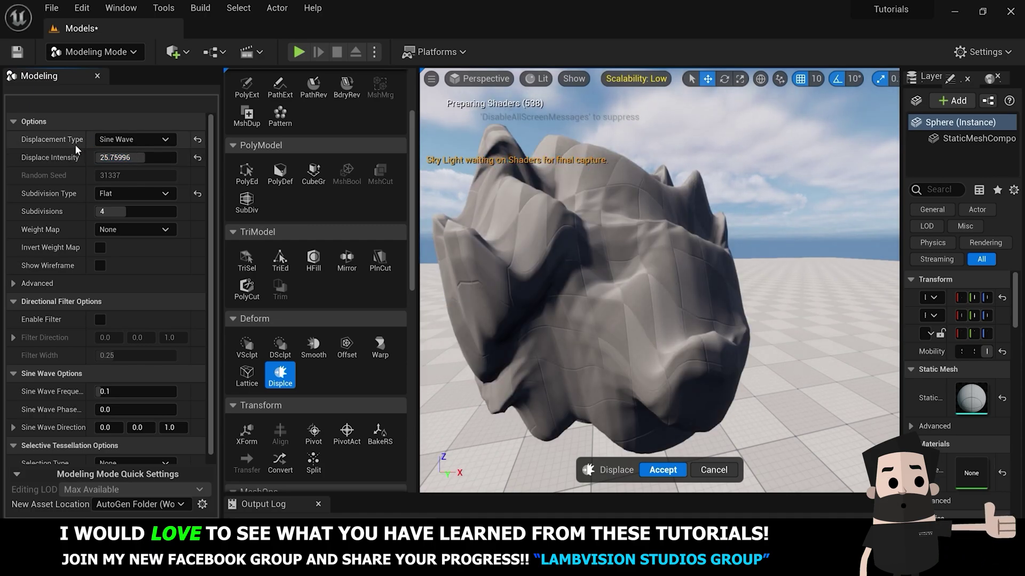
scroll(647, 347, down, 5)
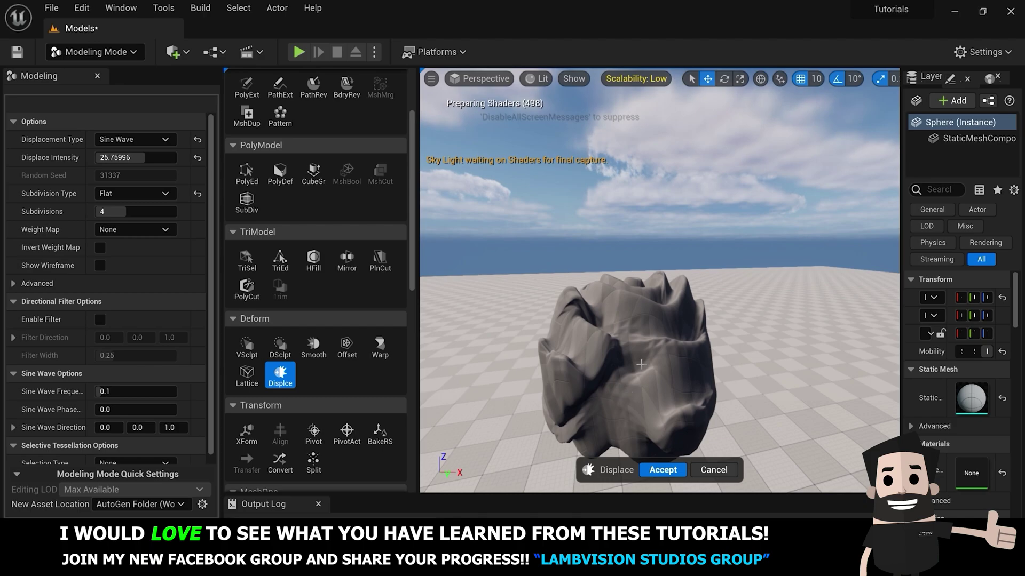
drag(138, 158, 152, 157)
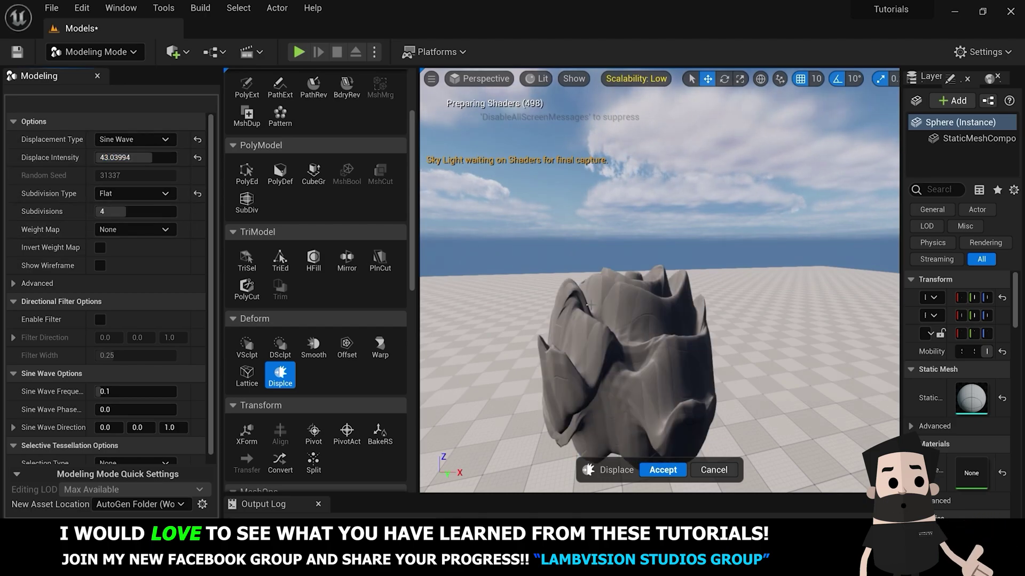
scroll(652, 361, up, 5)
scroll(646, 358, down, 5)
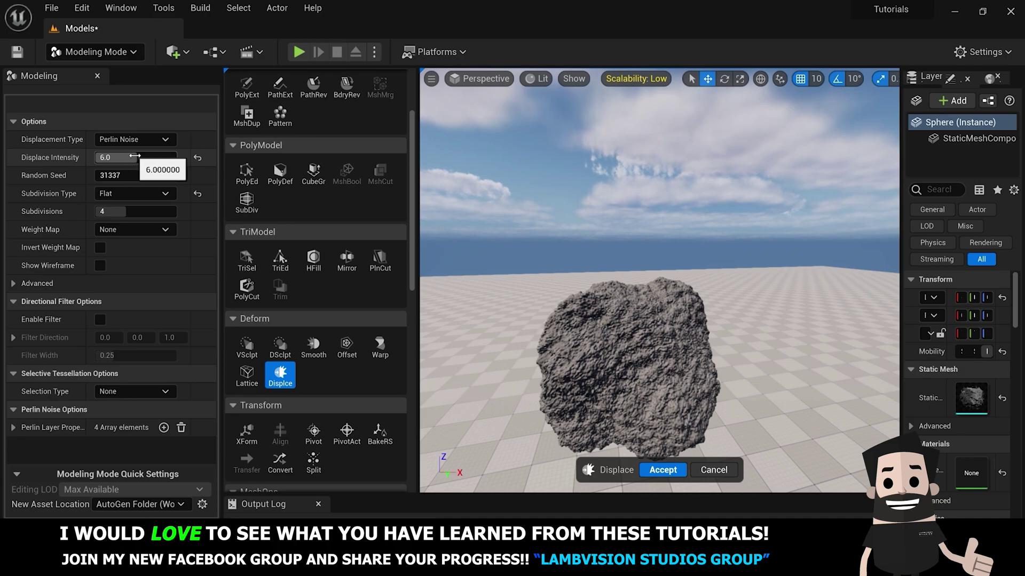
- Set the Perlin Noise displacement to intensity 2.0 and random seed 7508, and accept the displacement
drag(133, 155, 106, 155)
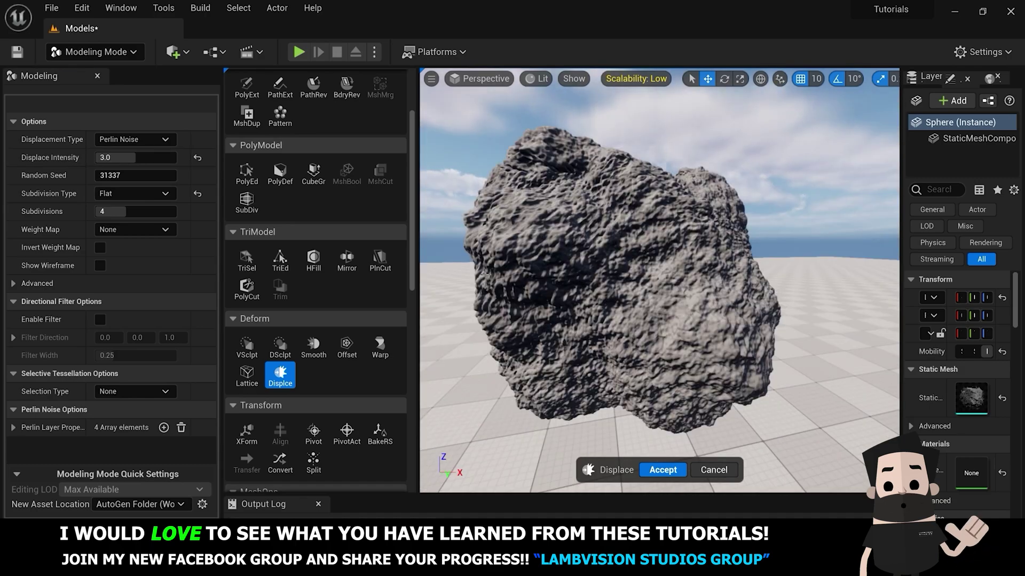
click(119, 155)
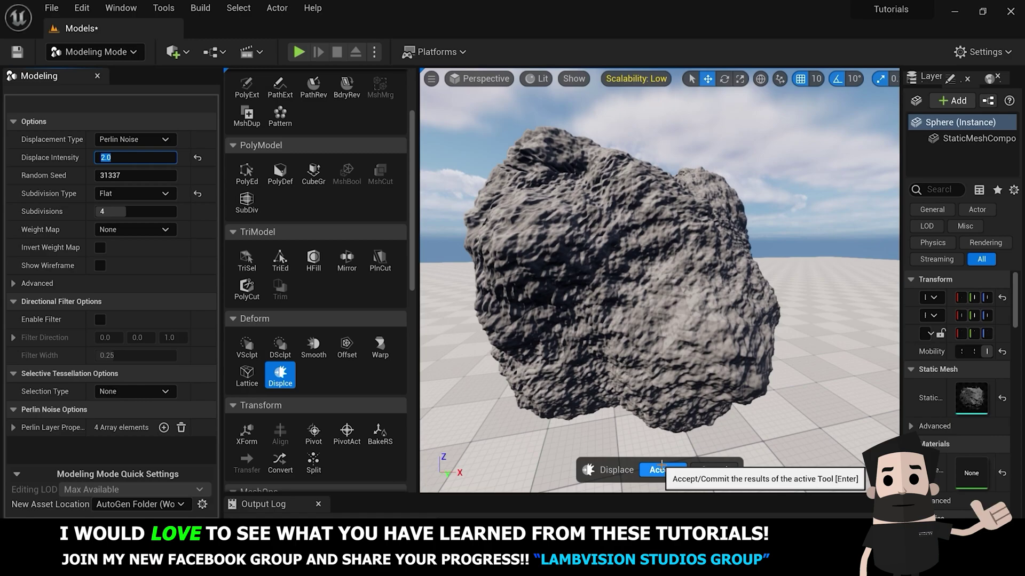
drag(139, 174, 101, 174)
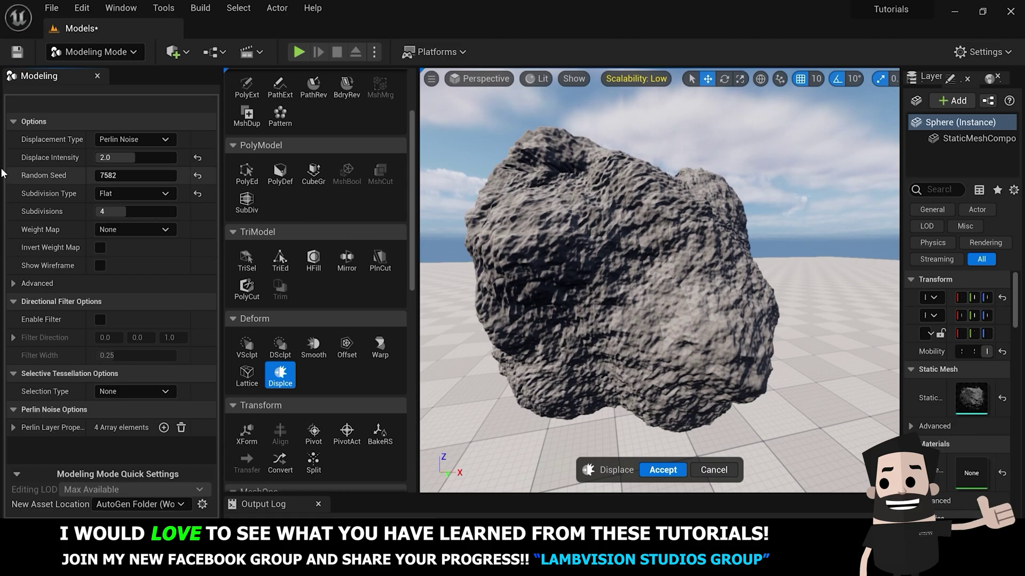
drag(94, 176, 86, 175)
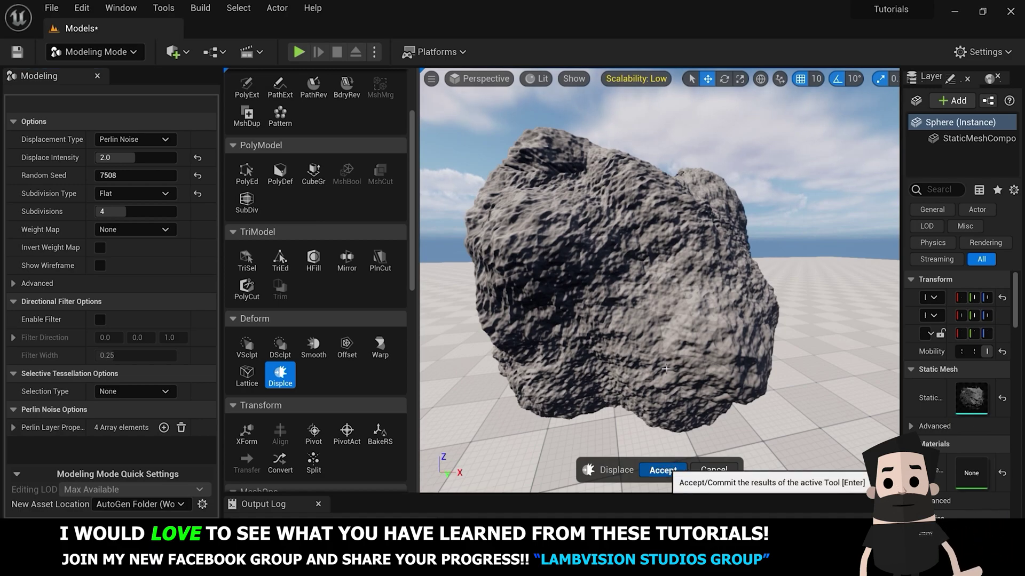
click(662, 471)
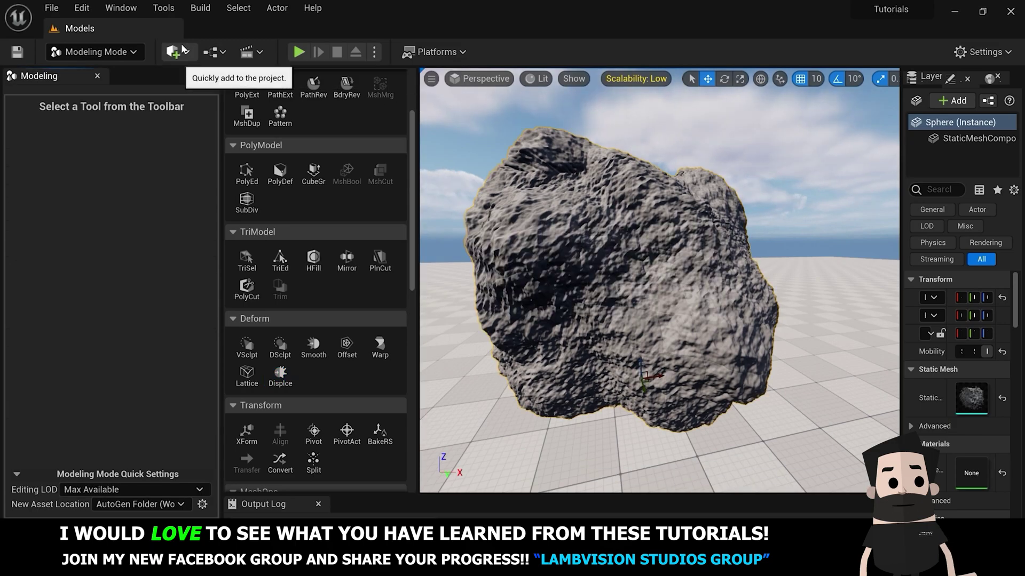
- Open Quixel Bridge and search its asset library for "rock"
click(186, 51)
click(267, 101)
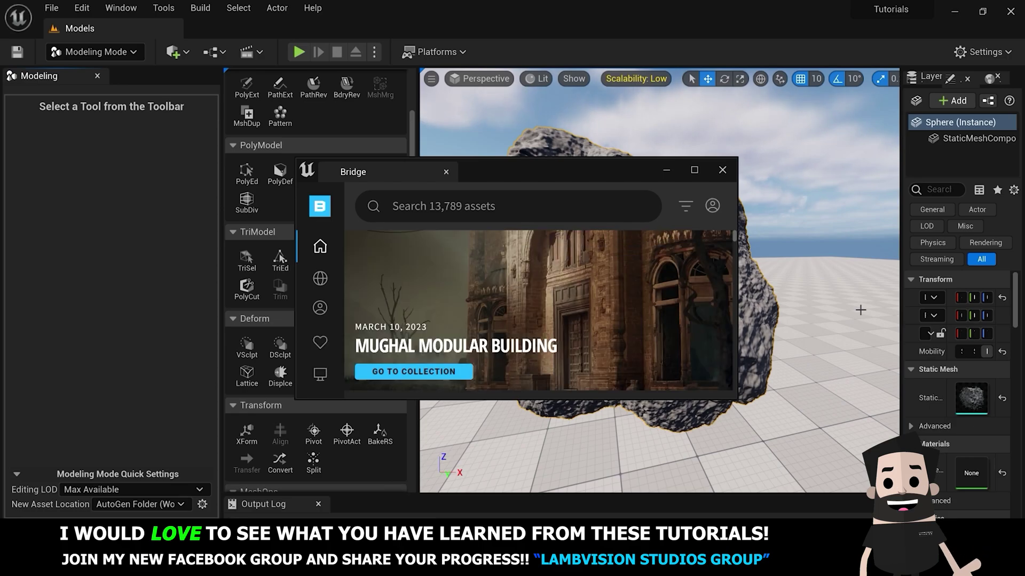
click(544, 208)
text(rcok)
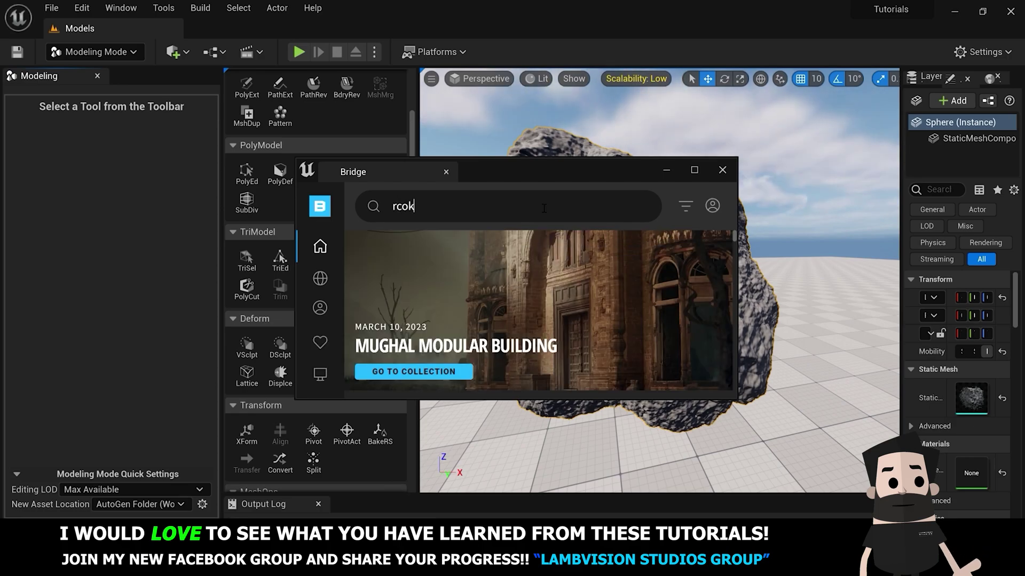
key(BackSpace)
key(BackSpace)
key(BackSpace)
text(ock)
key(Return)
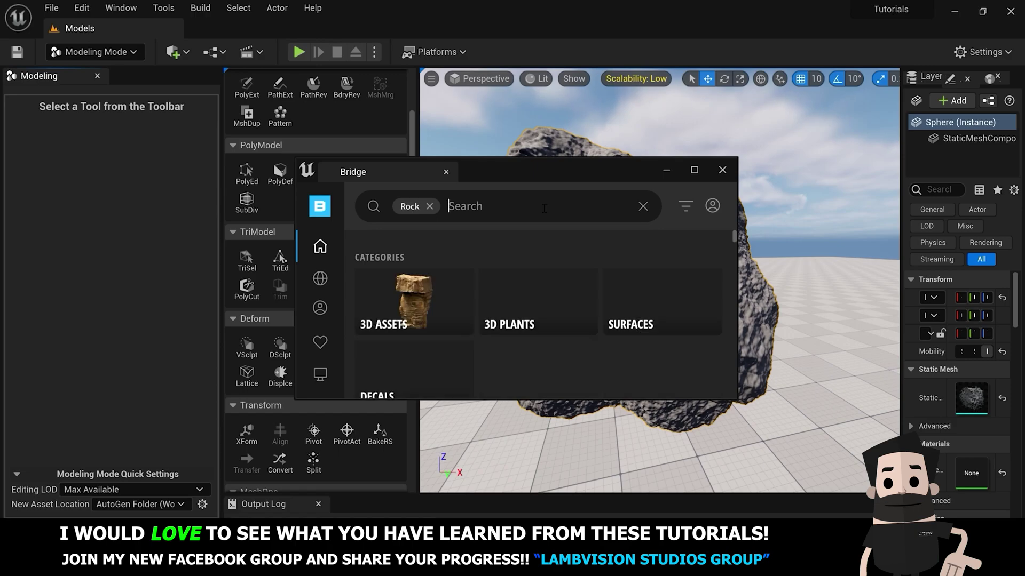
- Narrow the results to the Rock category of Surfaces and open the Mossy Rock material's details
click(639, 326)
scroll(639, 325, down, 3)
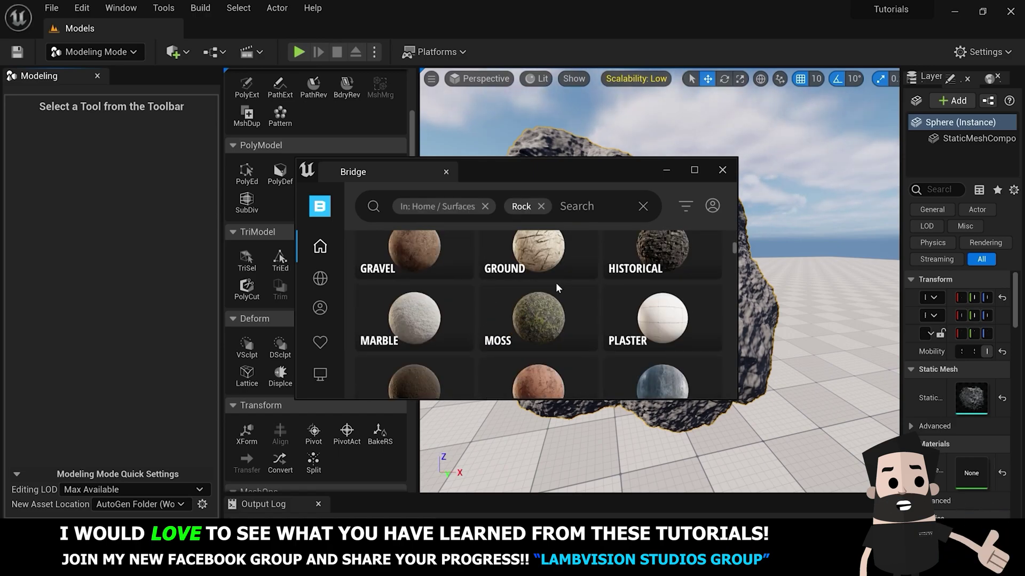
scroll(473, 314, down, 1)
click(464, 315)
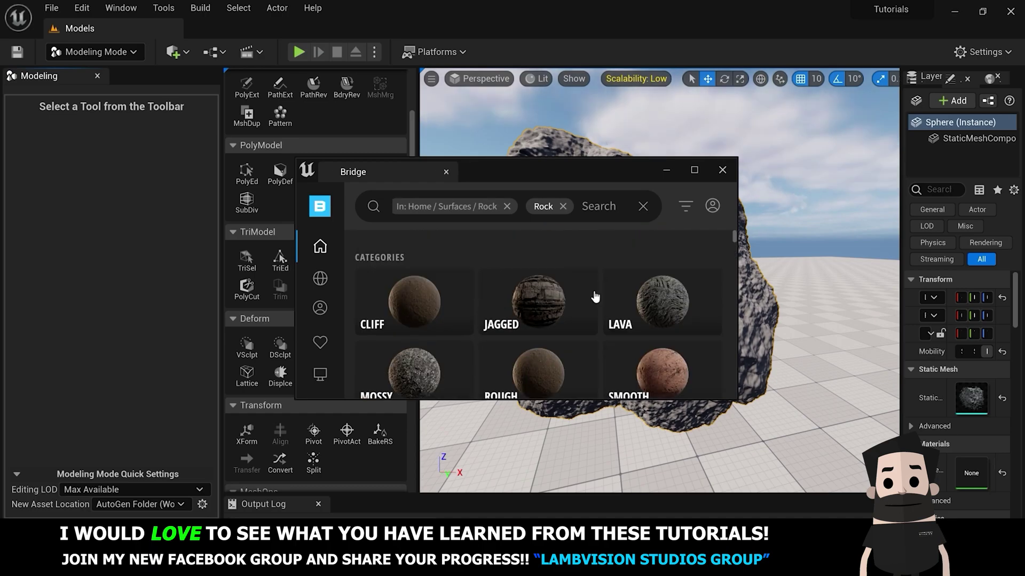
scroll(475, 309, down, 1)
scroll(441, 316, down, 4)
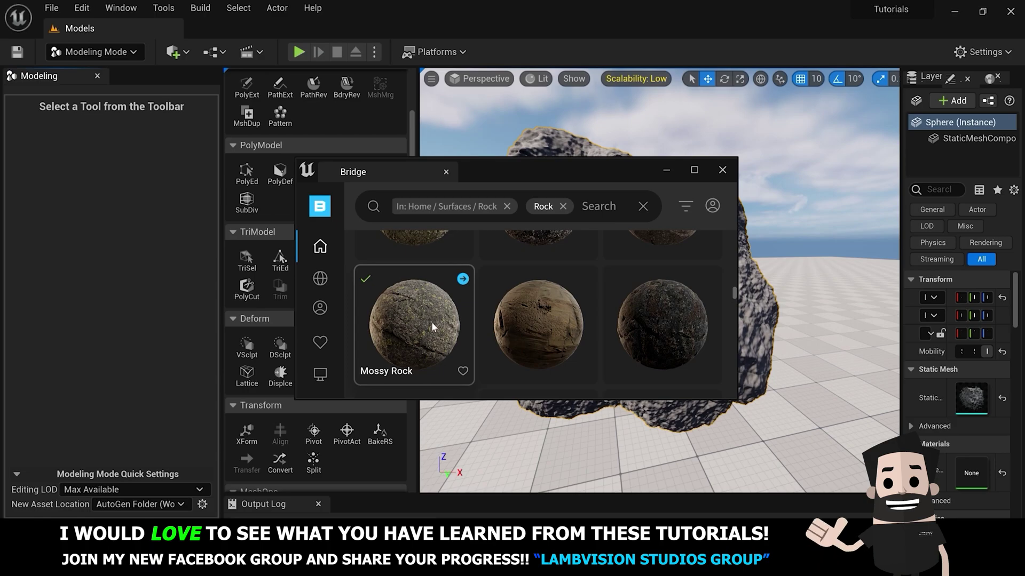
click(411, 325)
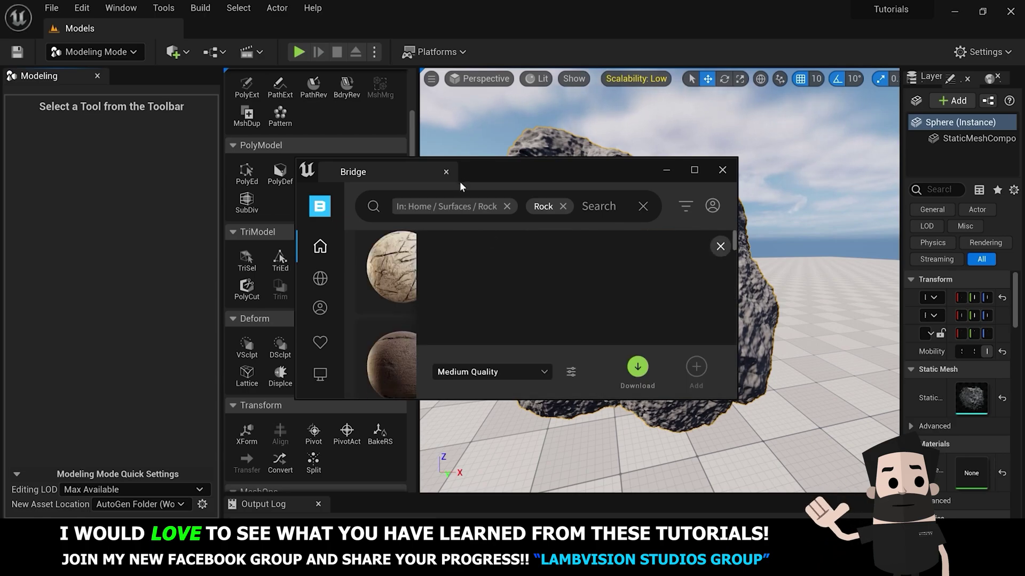
- Set the Mossy Rock surface to Highest Quality in Bridge and apply it to the rock mesh
drag(582, 176, 305, 224)
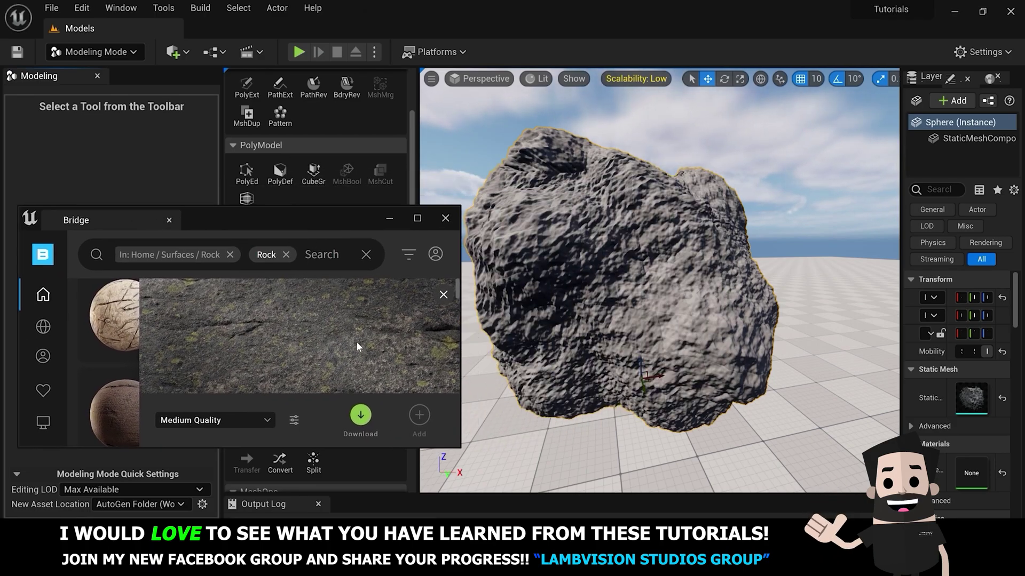
click(246, 419)
click(213, 391)
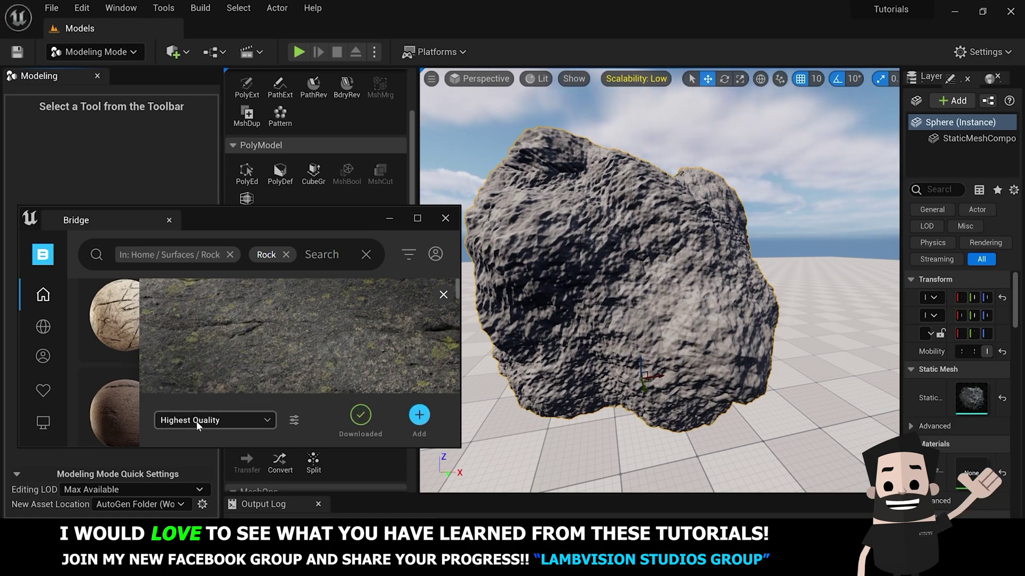
click(442, 295)
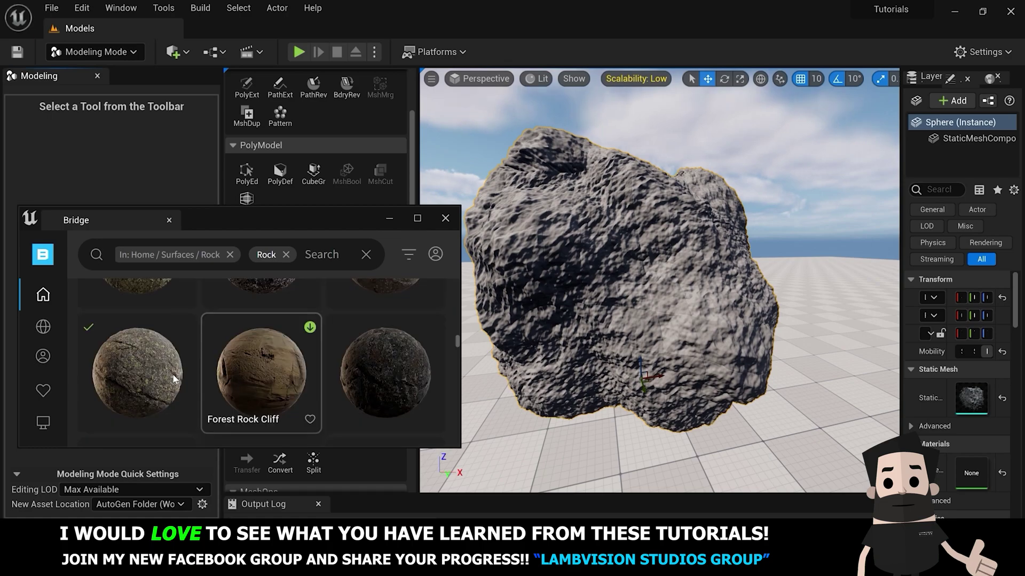
drag(175, 379, 598, 285)
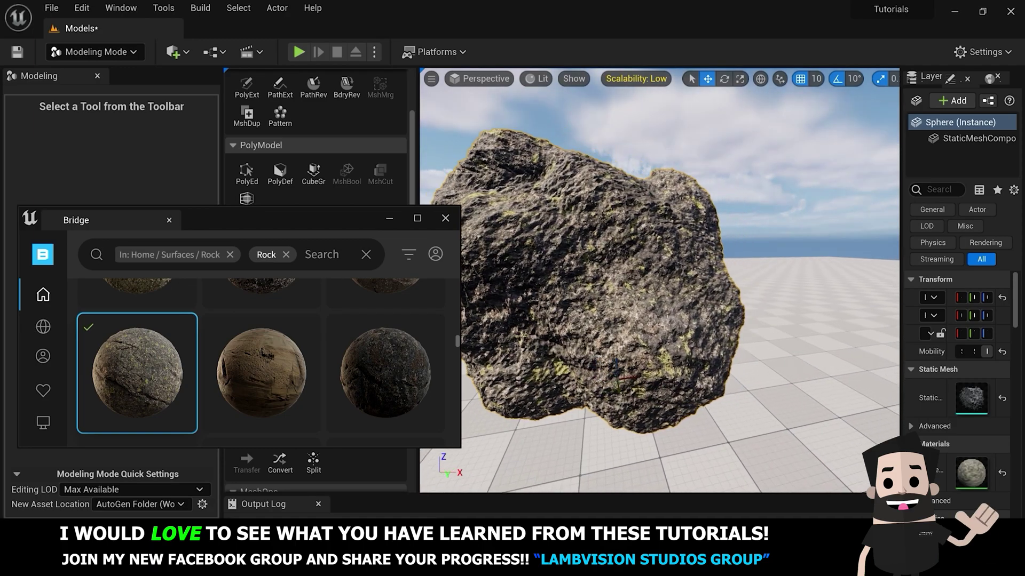
- Rotate the sun to a low, warm sunset angle so the mossy rock is lit from the side
middle_drag(598, 286, 609, 289)
scroll(782, 281, down, 3)
key(ctrl+l)
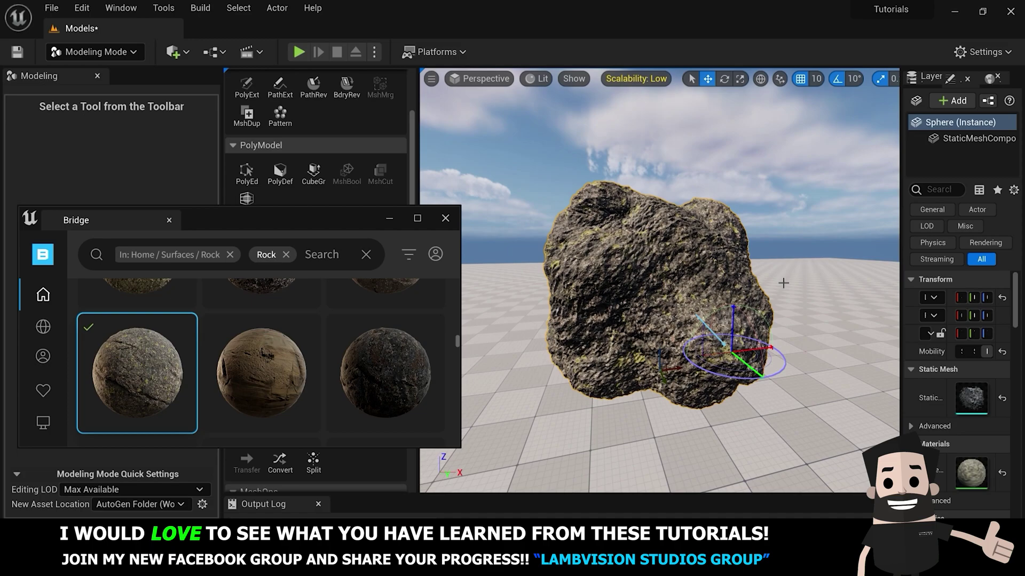
key(ctrl+l)
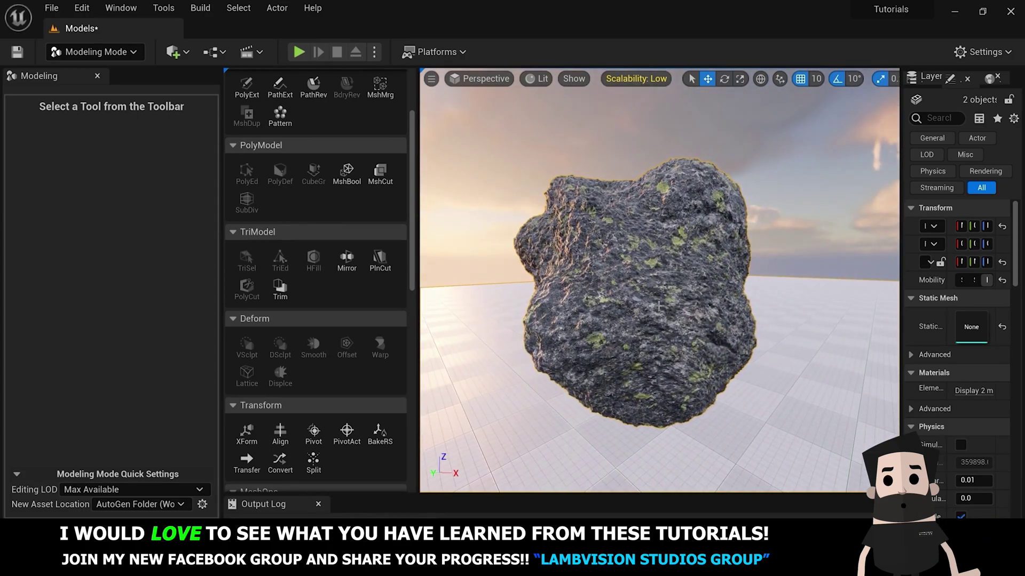
mouse_move(682, 294)
alt+mouse_down()
mouse_move(736, 293)
mouse_move(682, 294)
mouse_move(747, 283)
mouse_move(779, 291)
mouse_move(693, 277)
mouse_move(747, 299)
alt+mouse_up()
- Select the rock, open its Mossy Rock material instance for editing, and arrange the editor so the rock stays in view
click(608, 332)
drag(900, 406, 766, 408)
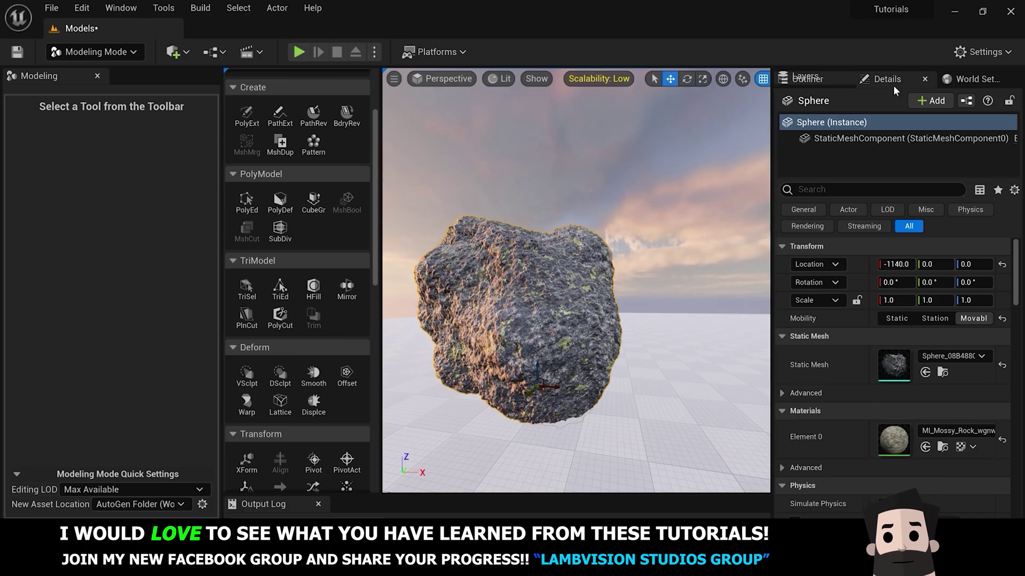
double_click(898, 442)
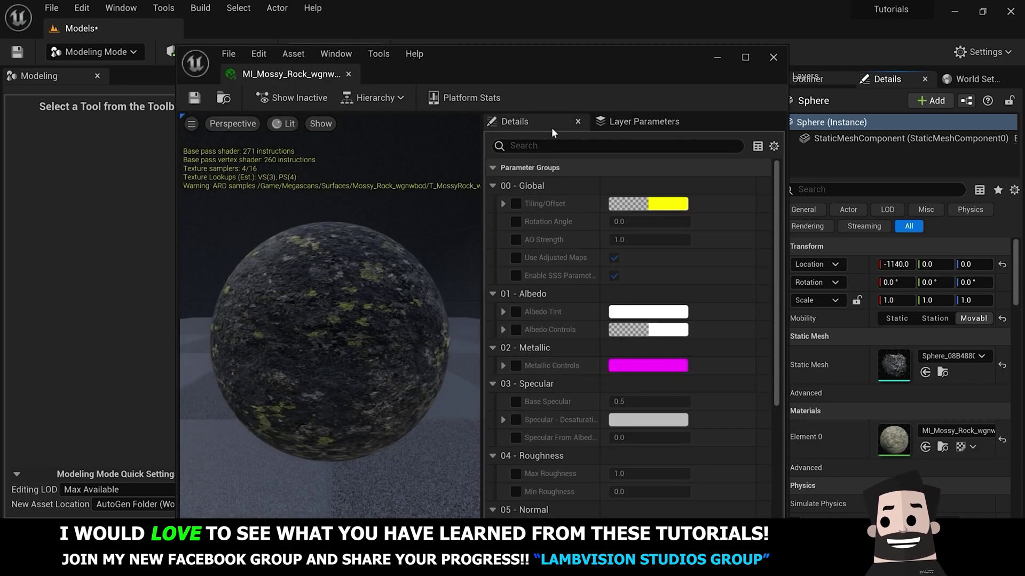
drag(574, 56, 315, 44)
drag(527, 211, 326, 213)
drag(193, 52, 290, 24)
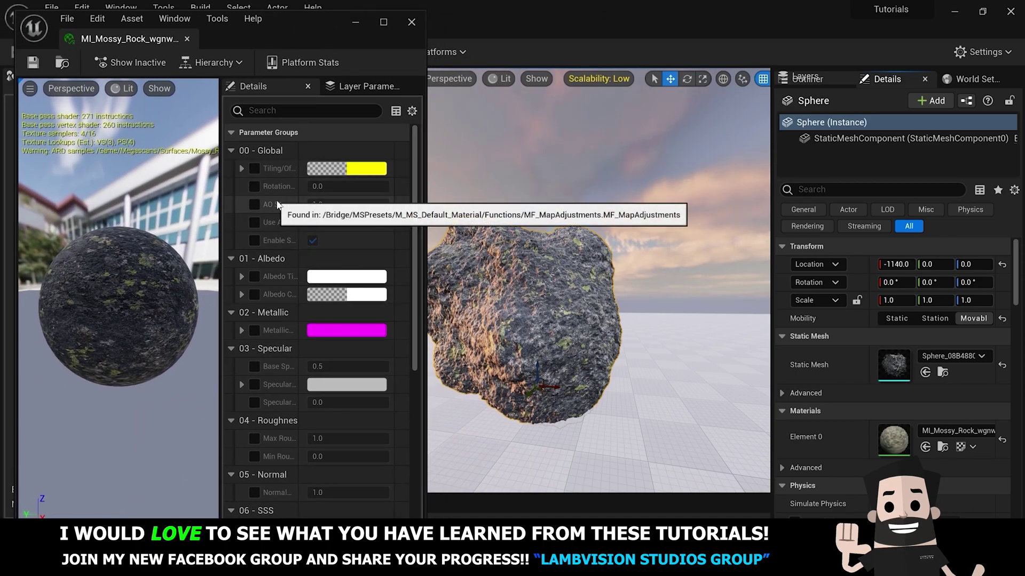
- Enable the Tiling/Offset override in the material's Global group and set Tiling X and Tiling Y to 3
click(242, 168)
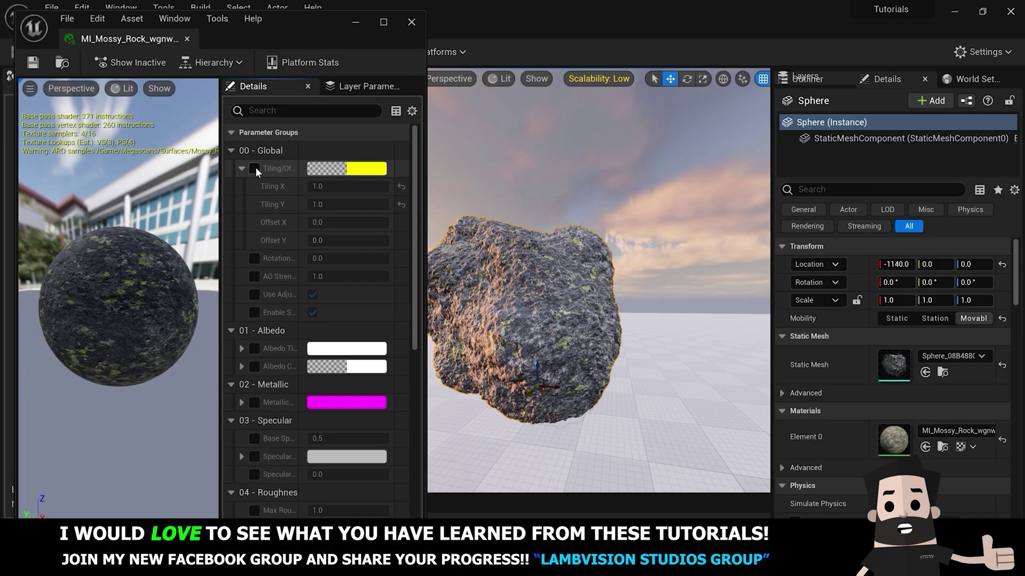
click(255, 168)
click(331, 186)
text(3)
click(360, 204)
text(3)
key(Return)
alt+drag(669, 362, 502, 353)
right_drag(598, 280, 581, 315)
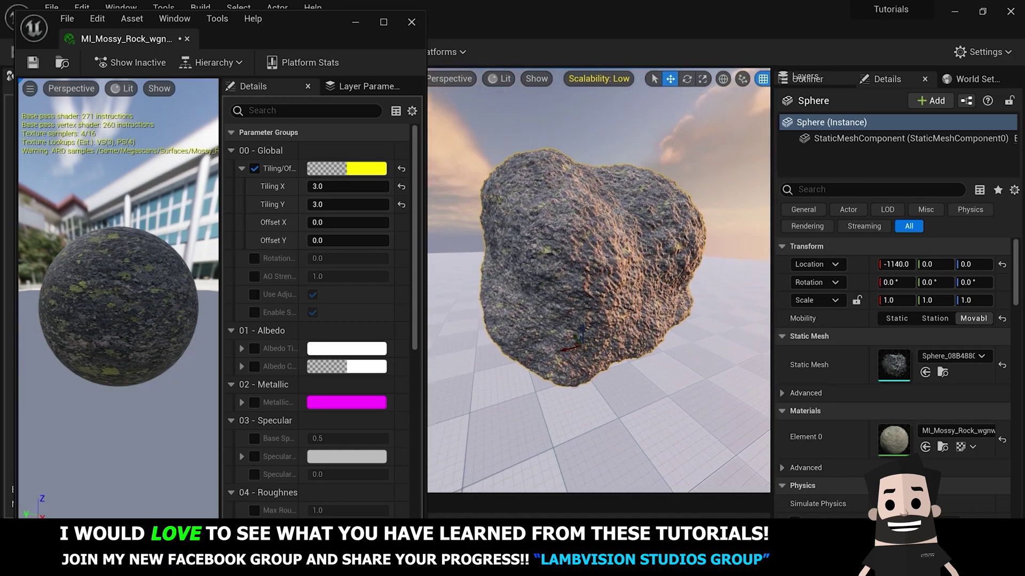
- Reset the tiling values and try Tiling X at 0.5824 and Tiling Y at 0.8704
drag(320, 186, 336, 186)
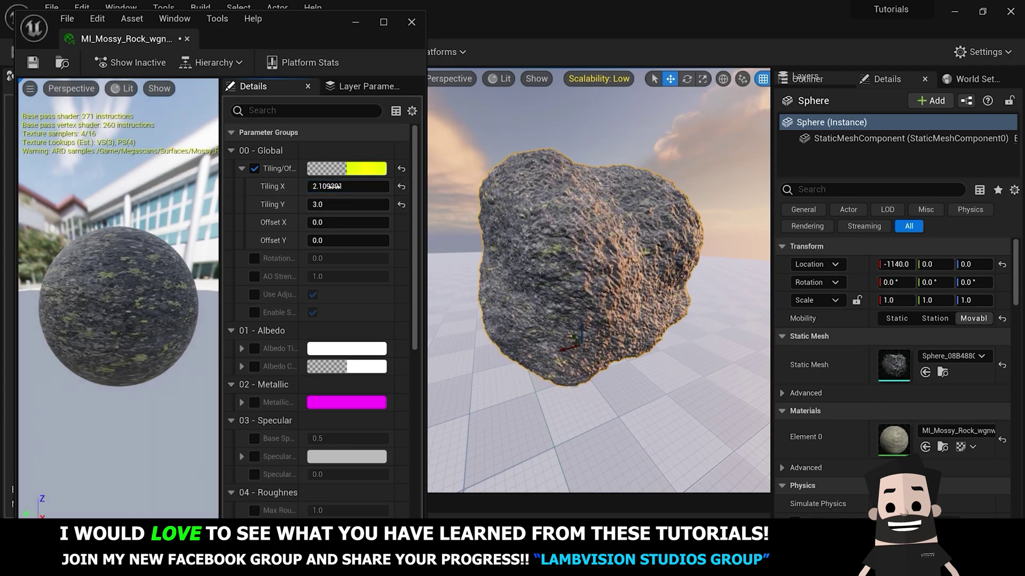
click(401, 186)
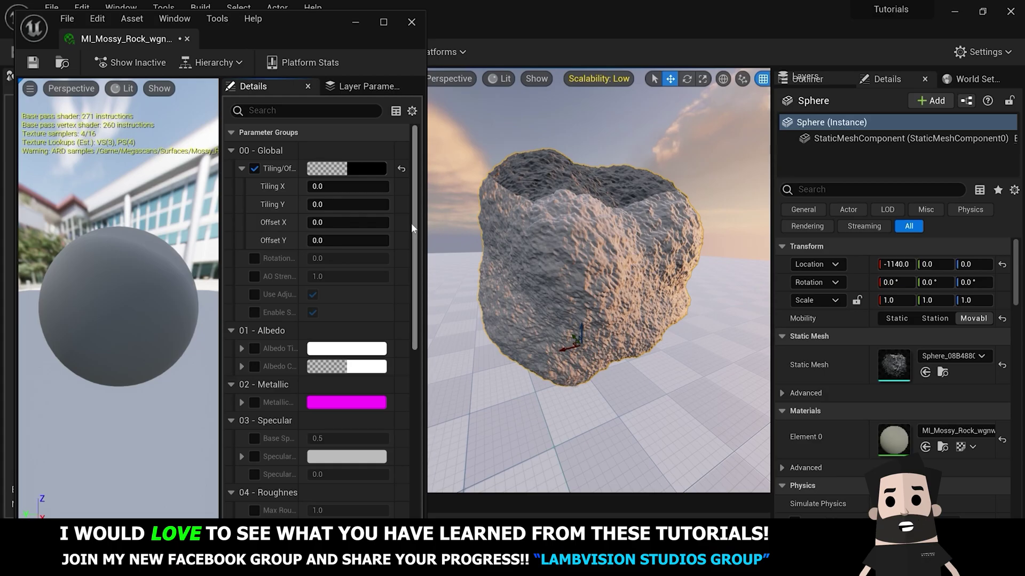
drag(320, 186, 347, 187)
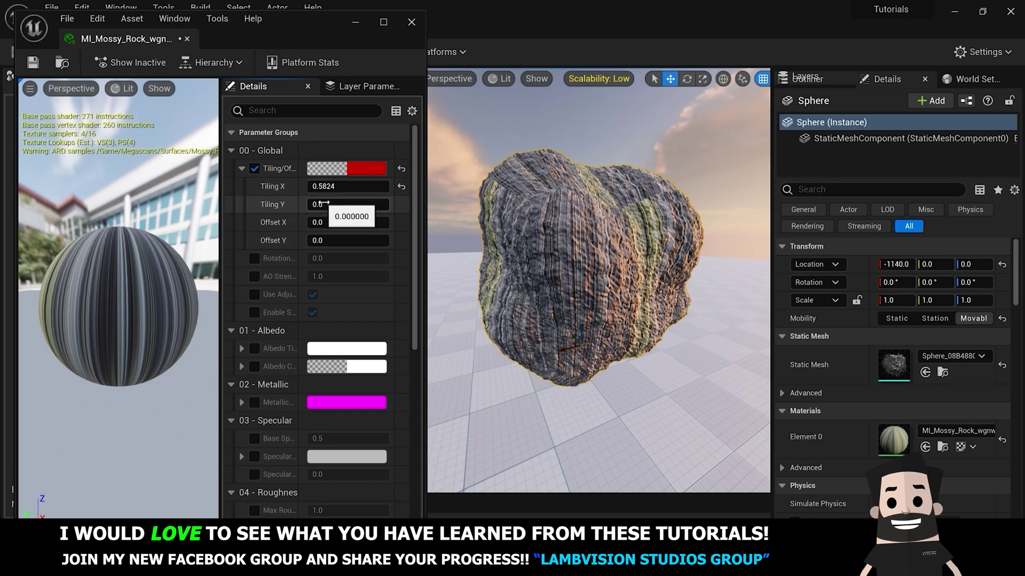
drag(324, 203, 367, 205)
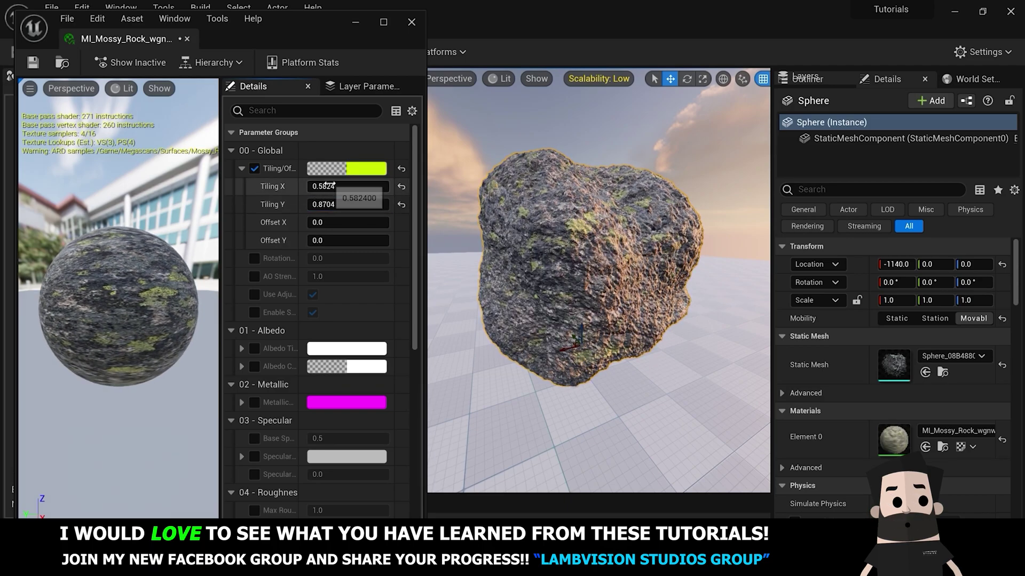
- Set both Tiling X and Tiling Y of the Mossy Rock material to 0.6
click(327, 185)
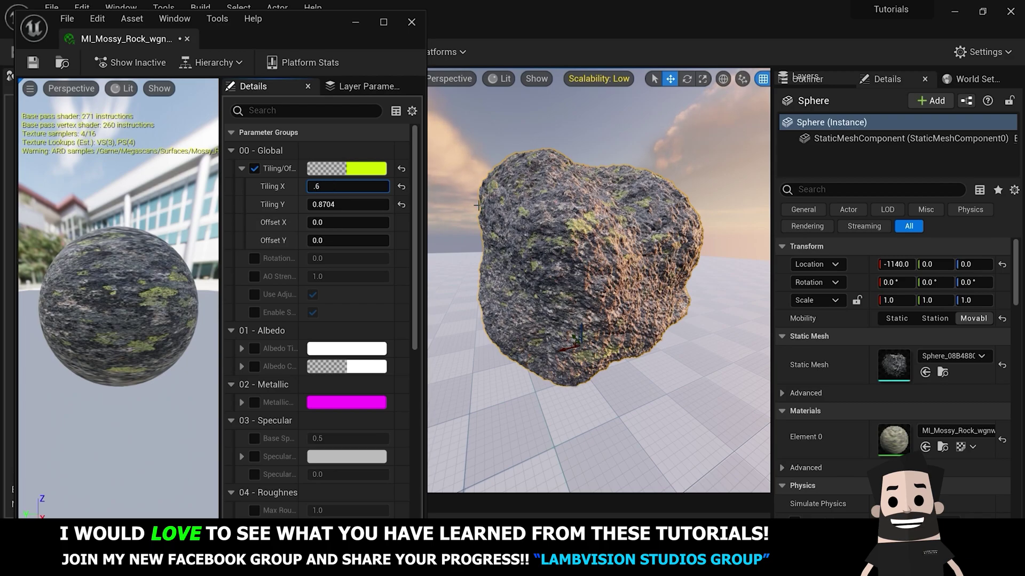
text(.6)
click(354, 203)
text(.)
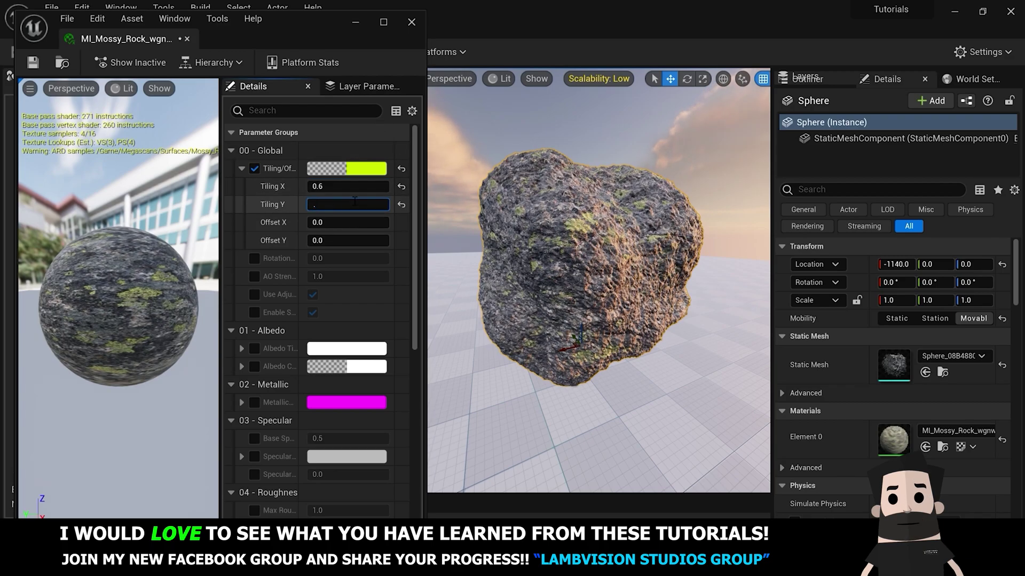
text(6)
key(Return)
- Examine the scale of the moss texture on the rock up close and from several sides
scroll(602, 287, up, 10)
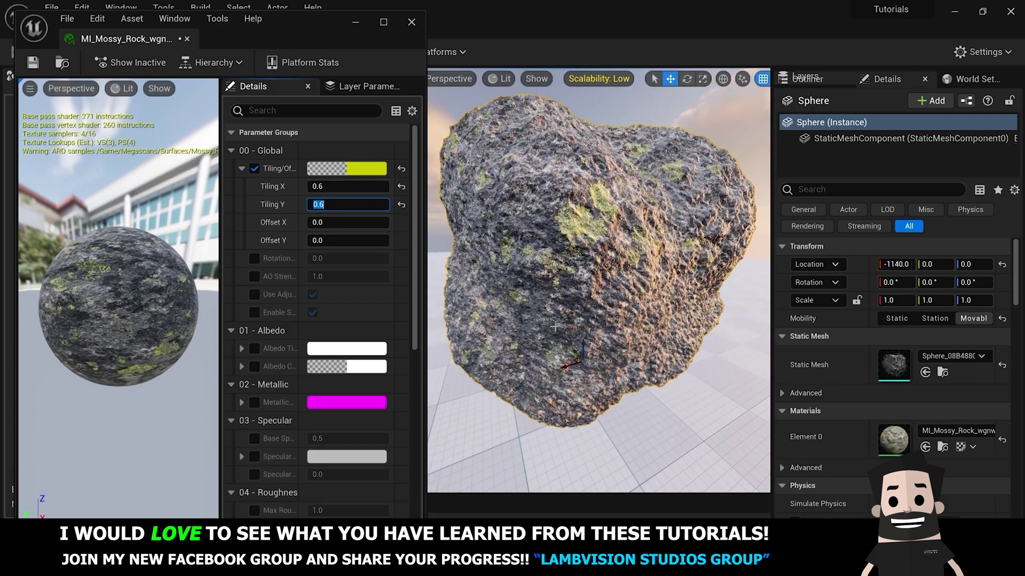
right_drag(602, 288, 572, 298)
scroll(604, 299, down, 6)
scroll(604, 300, up, 5)
scroll(627, 311, down, 8)
click(632, 372)
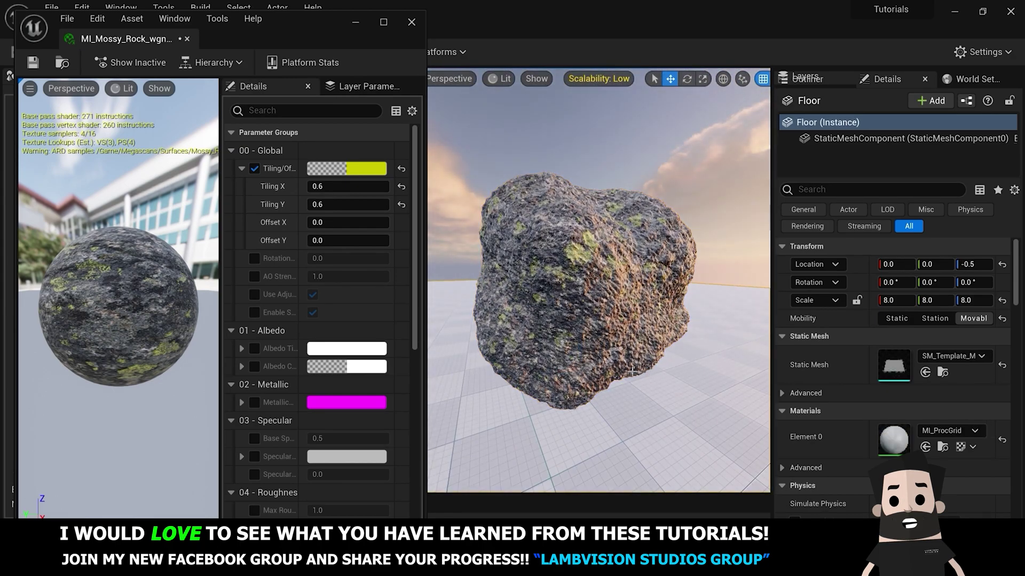
scroll(721, 320, down, 3)
right_drag(714, 328, 635, 328)
right_drag(533, 304, 693, 314)
scroll(533, 304, up, 5)
scroll(533, 304, down, 6)
- Rotate the sun back to bright daylight and save the Mossy Rock material instance
key(ctrl+l)
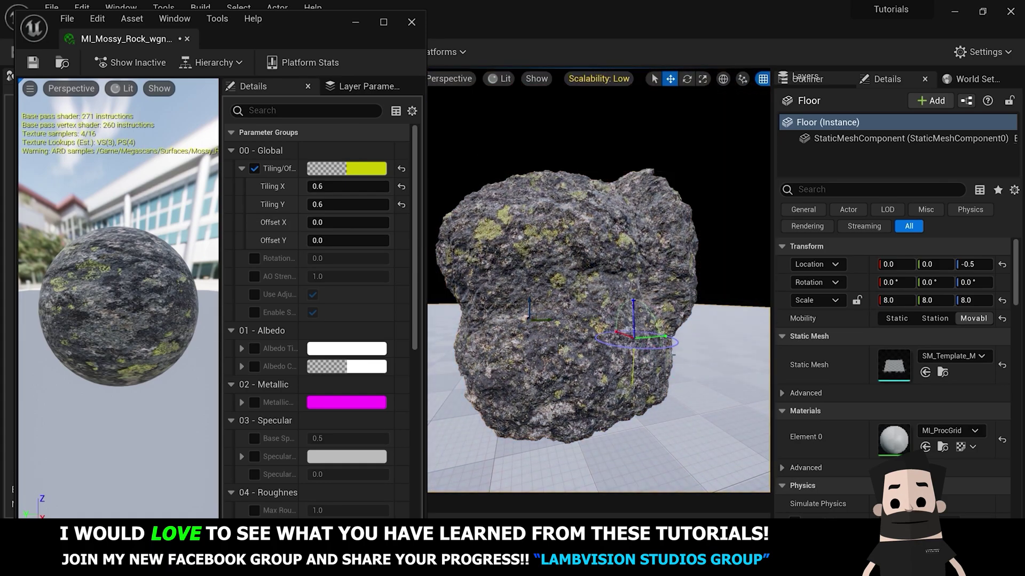
right_drag(680, 331, 566, 331)
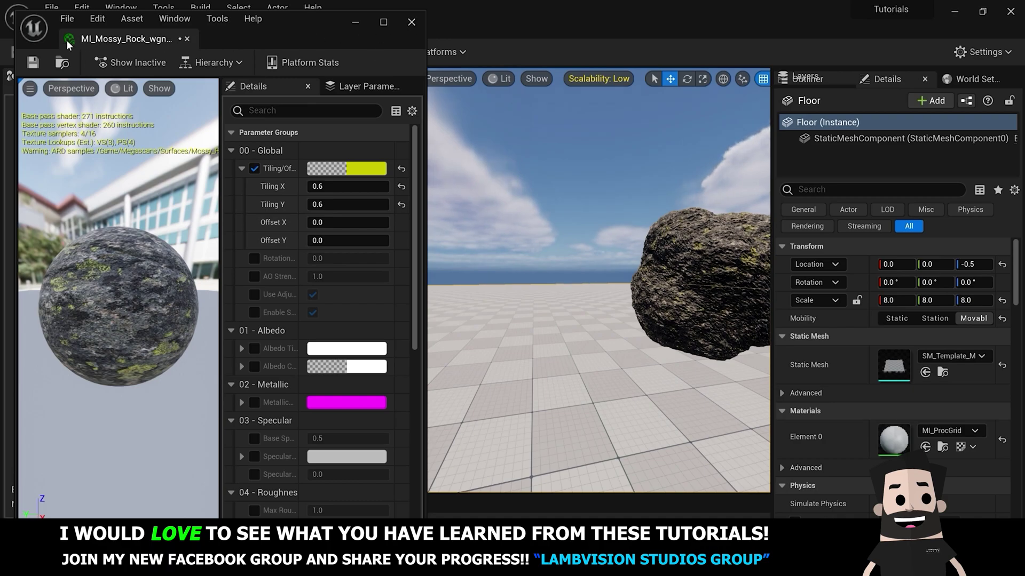
click(34, 62)
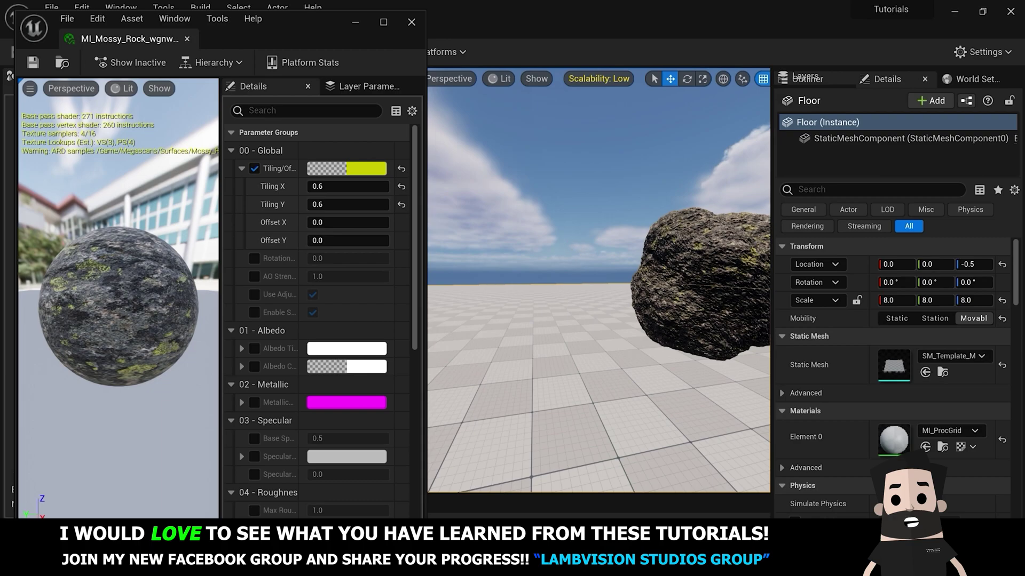
- Select the rock mesh again and minimize the material instance editor
right_drag(577, 248, 596, 277)
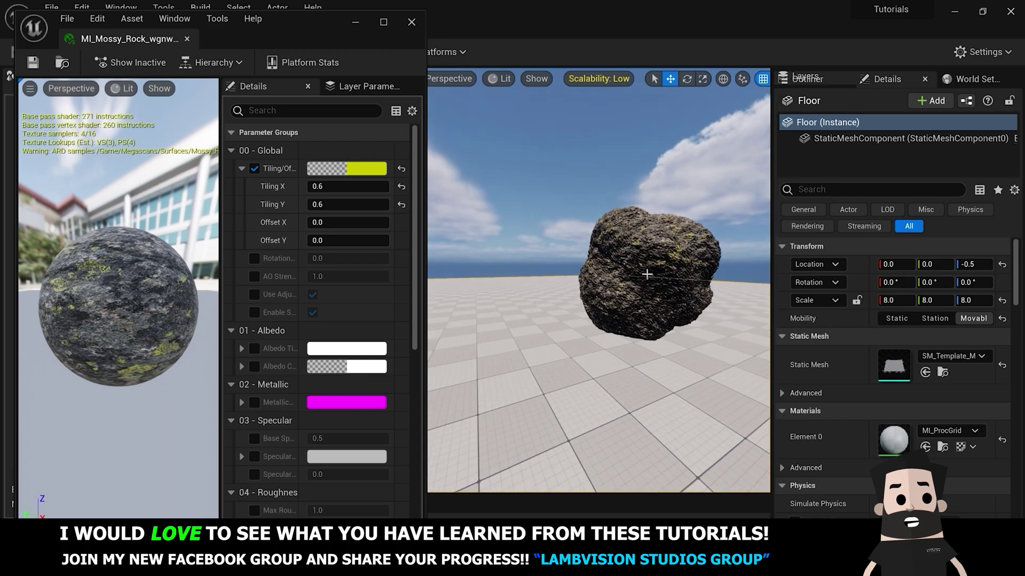
click(647, 273)
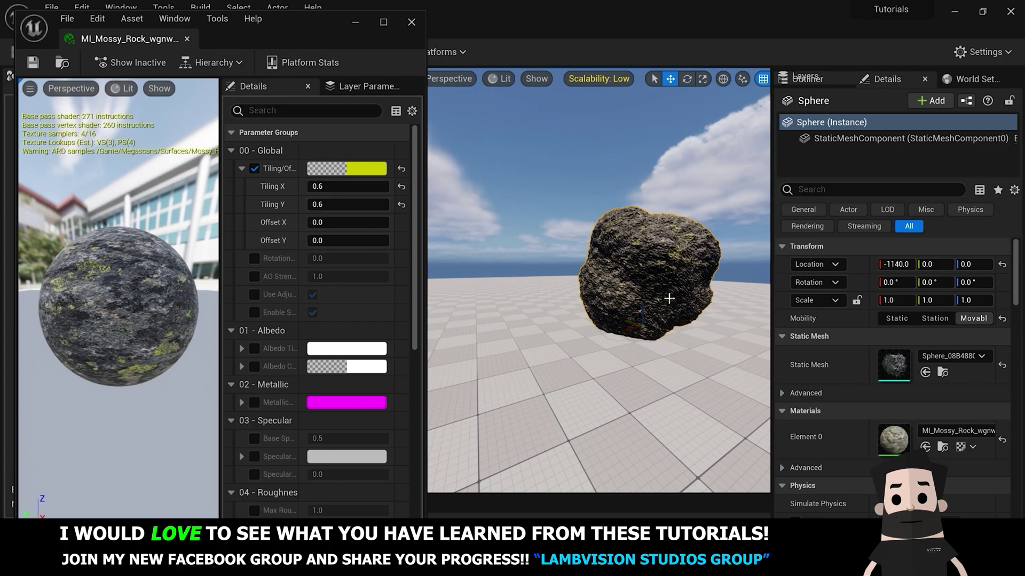
right_drag(661, 327, 653, 329)
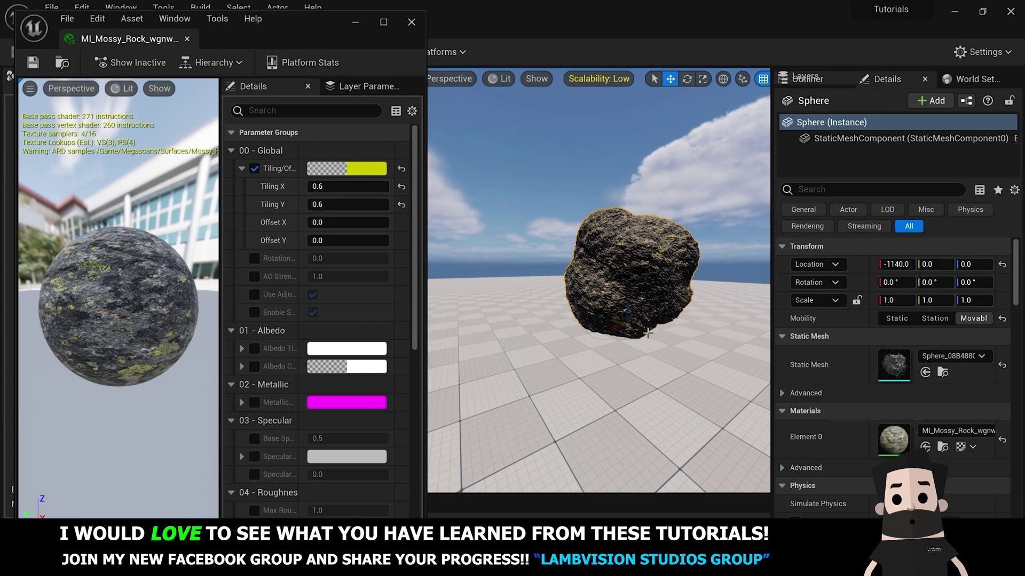
right_drag(653, 329, 651, 331)
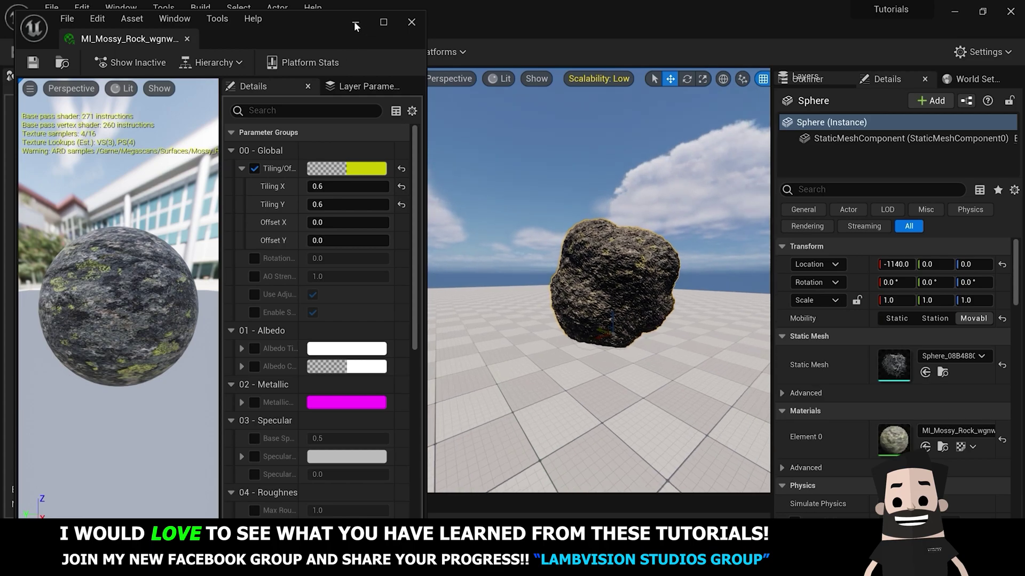
click(354, 24)
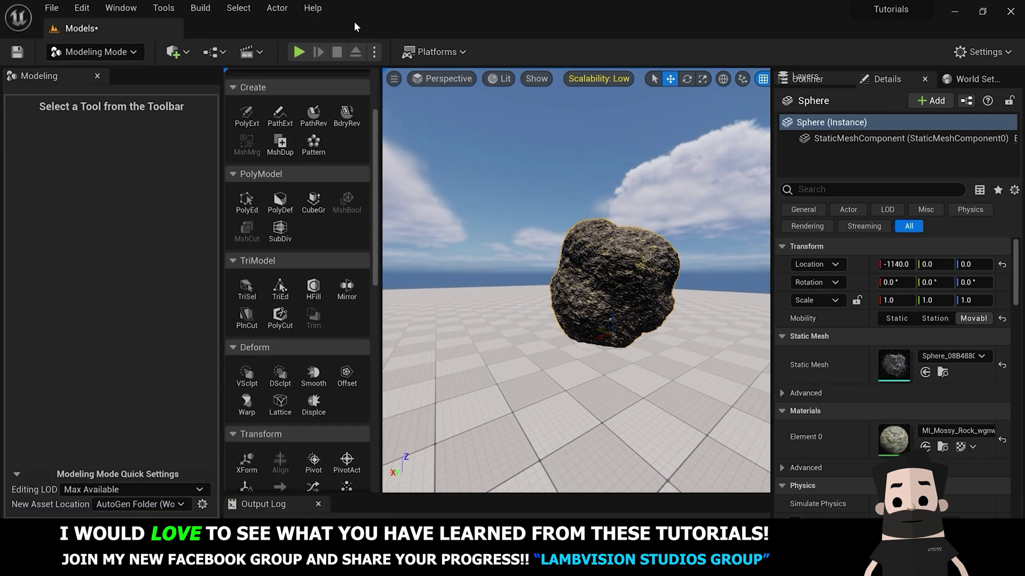
- Locate the rock's material instance in the Content Browser, duplicate it under the default name, and minimize the browser
click(942, 446)
mouse_move(324, 268)
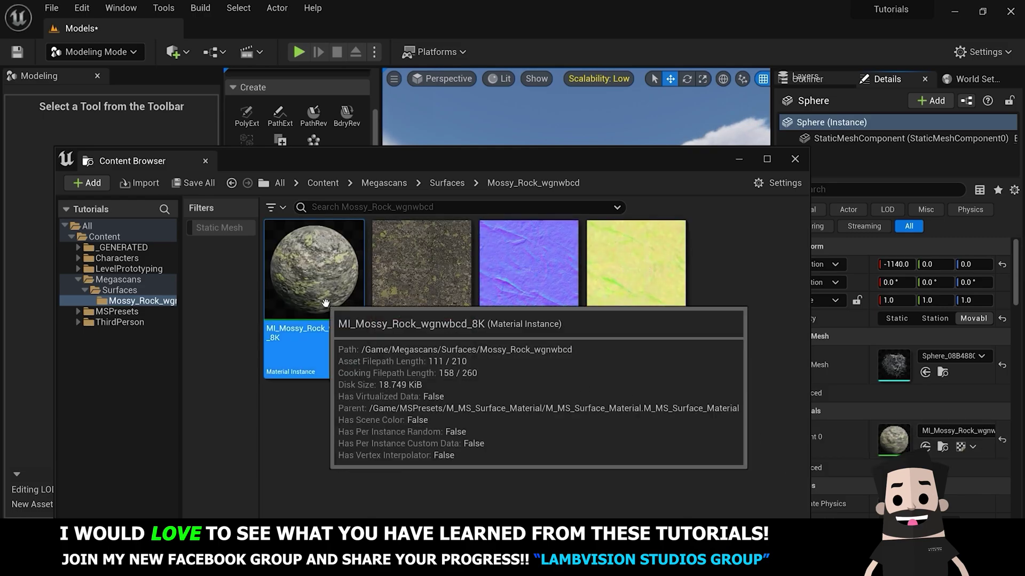
right_click(324, 268)
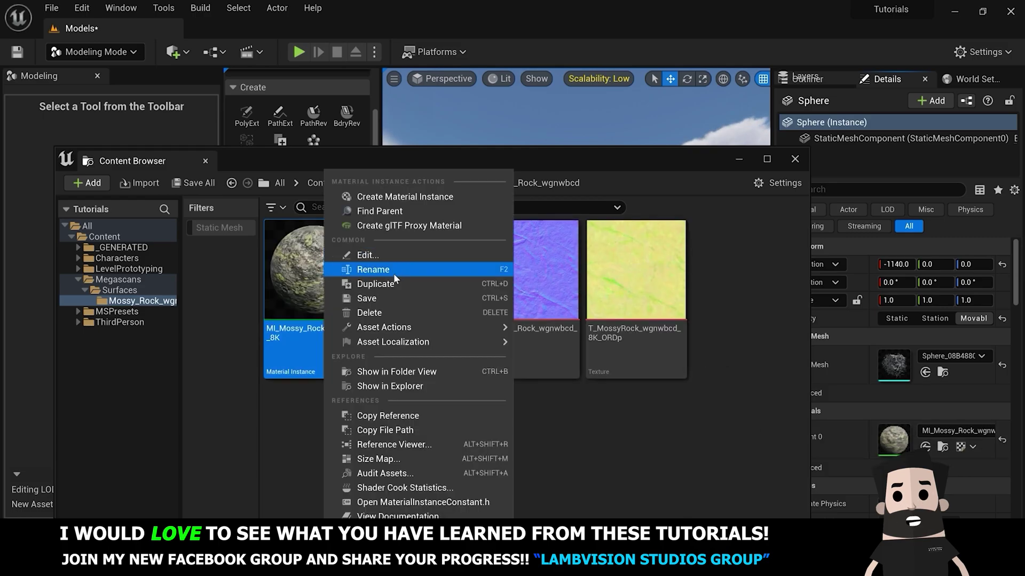
click(392, 285)
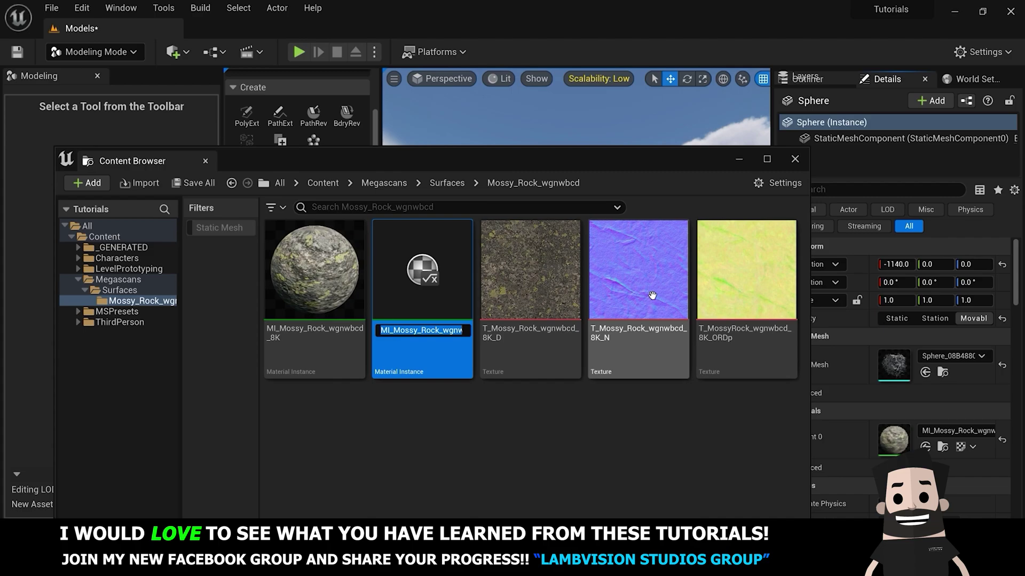
click(407, 320)
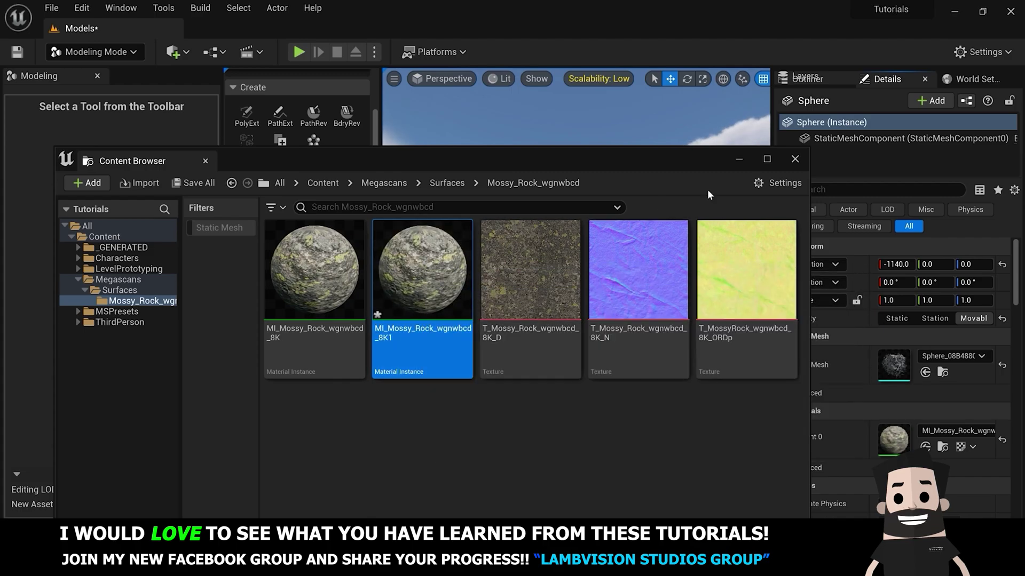
click(739, 159)
- Inspect the finished mossy rock in the level from different angles and distances
right_drag(624, 305, 632, 297)
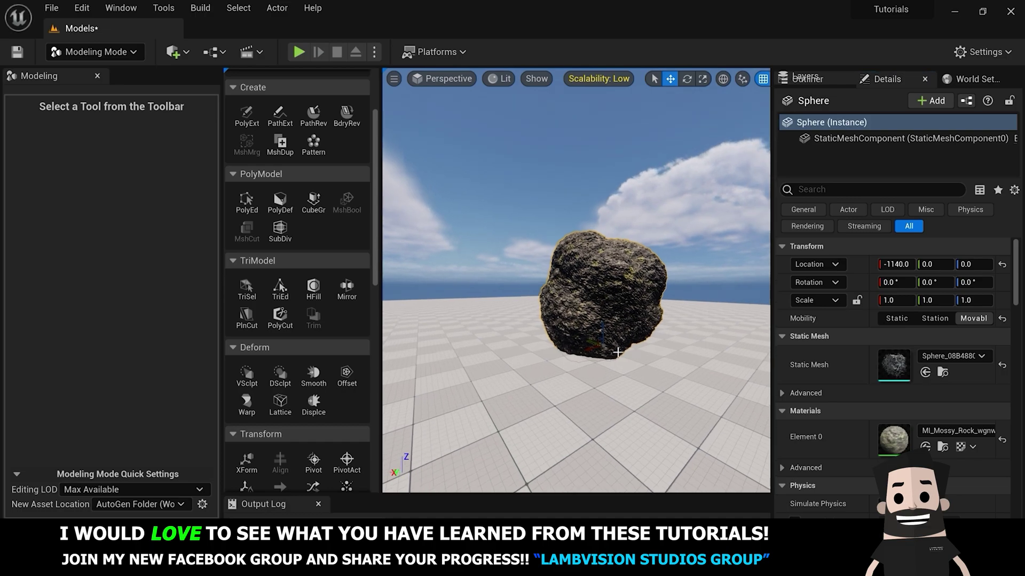
scroll(606, 361, down, 3)
scroll(609, 362, up, 3)
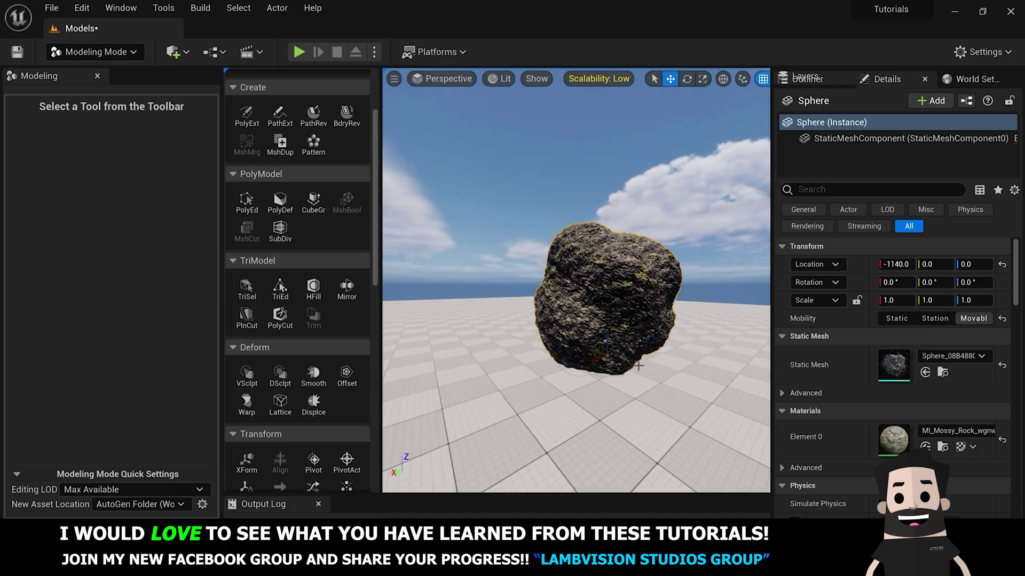
right_drag(661, 340, 582, 359)
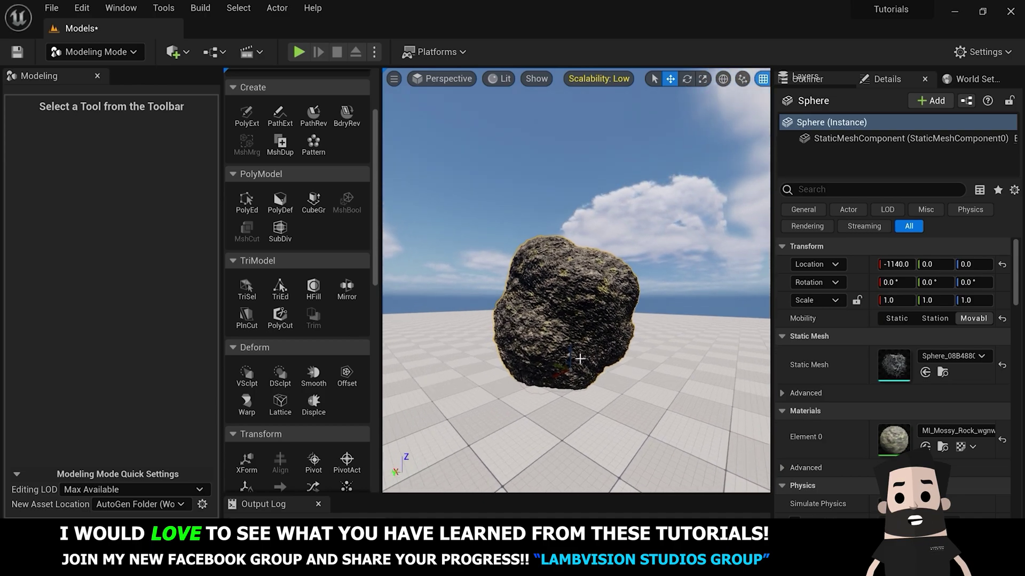
scroll(579, 359, up, 3)
scroll(611, 383, down, 4)
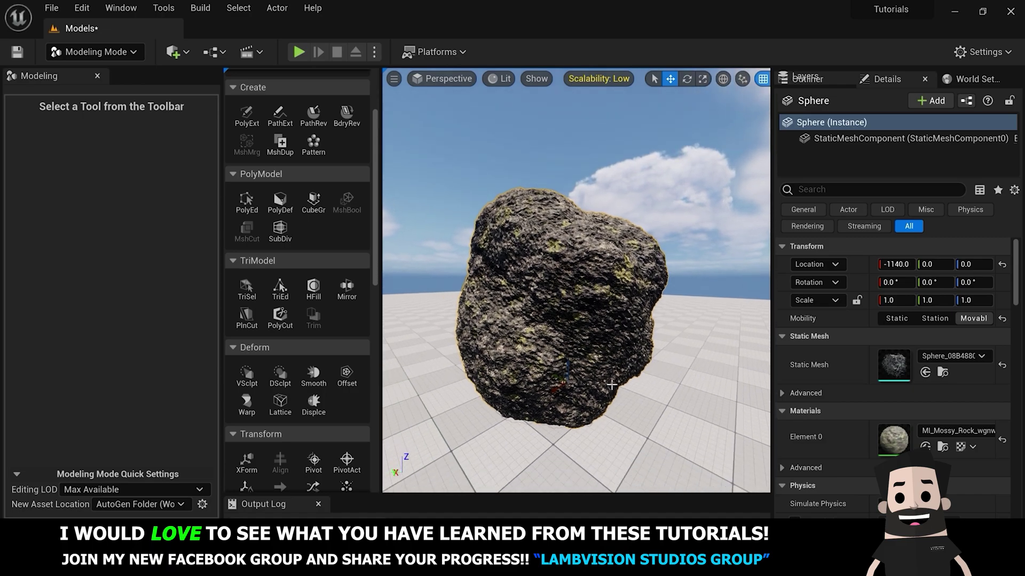
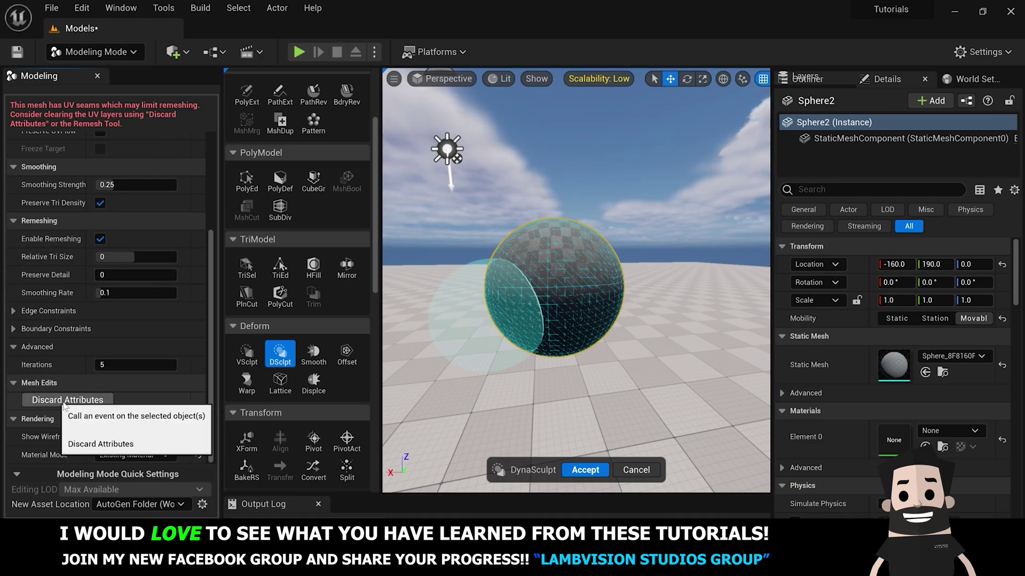
- Try a sculpt stroke on the new sphere, undo it, and set the DynaSculpt brush size to 0.65
mouse_move(566, 250)
mouse_down()
mouse_move(584, 256)
mouse_move(539, 254)
mouse_move(594, 235)
mouse_move(611, 288)
mouse_up()
key(ctrl+z)
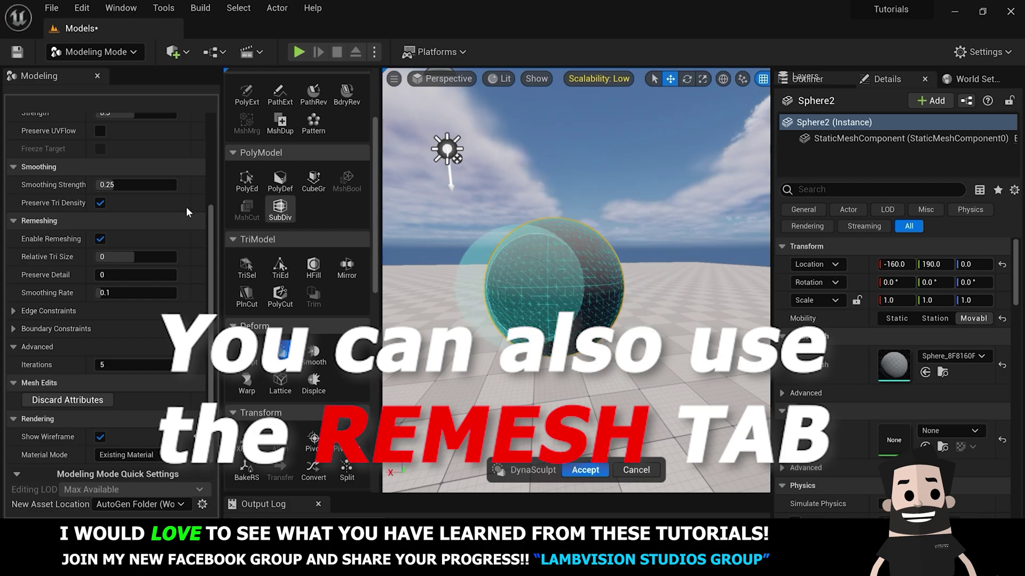
scroll(158, 242, up, 5)
mouse_move(587, 232)
right_down()
mouse_move(621, 256)
mouse_move(587, 267)
right_up()
alt+drag(510, 228, 539, 230)
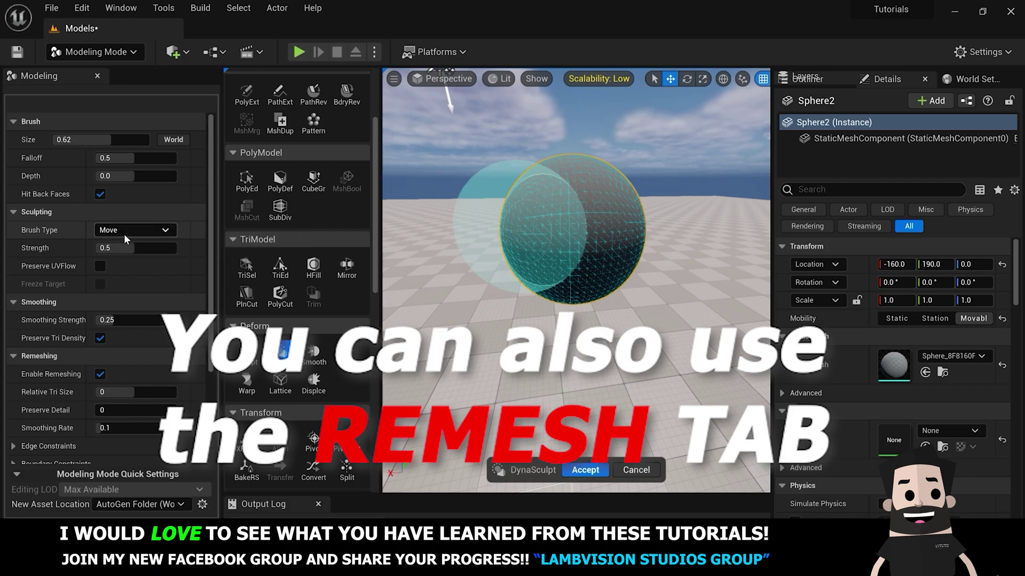
mouse_move(107, 140)
mouse_down()
mouse_move(120, 139)
mouse_move(71, 139)
mouse_up()
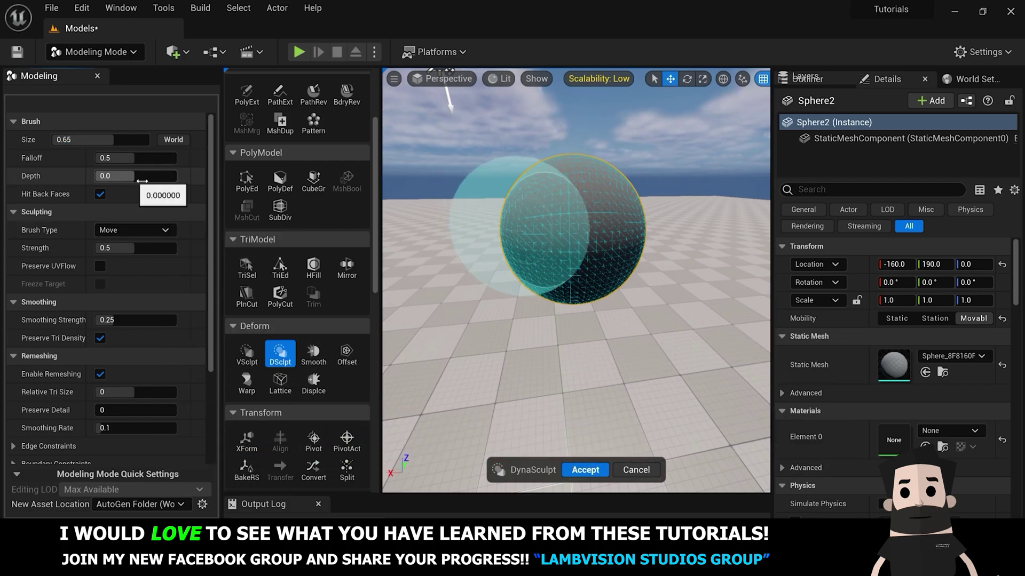
- Keep the Move brush type and pull the sphere outward on several sides into an irregular rock shape
click(124, 232)
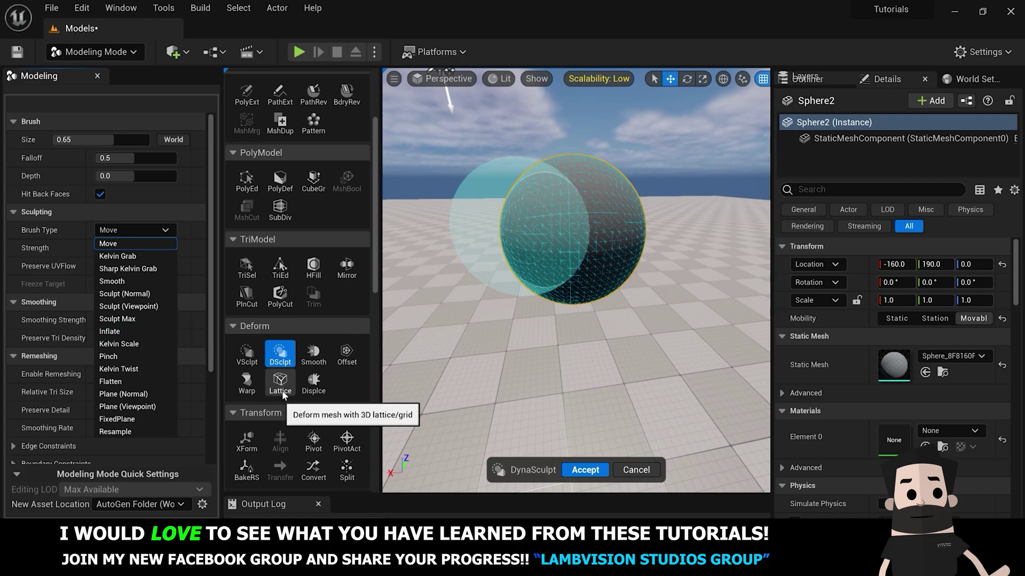
click(128, 231)
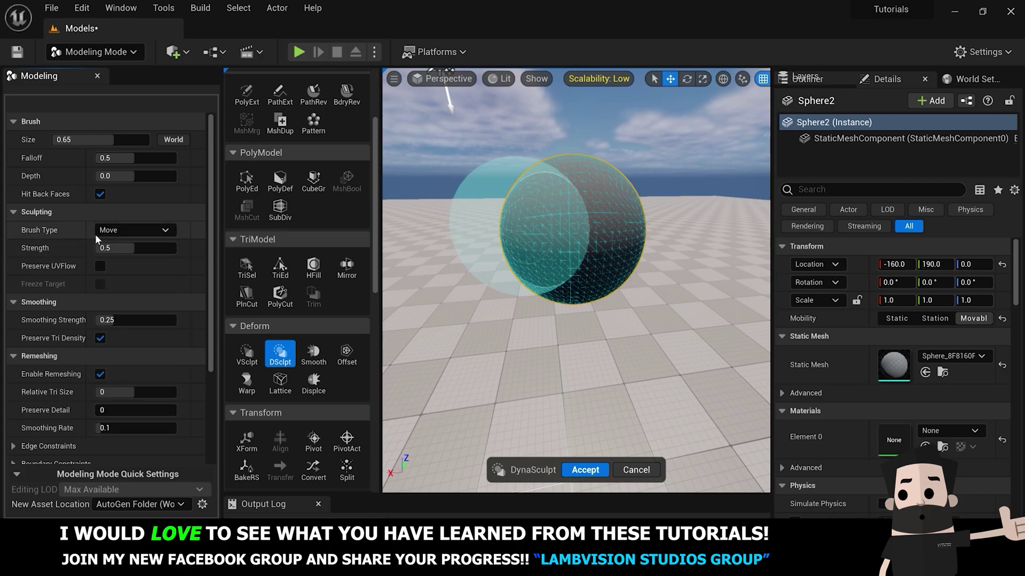
click(139, 229)
click(139, 230)
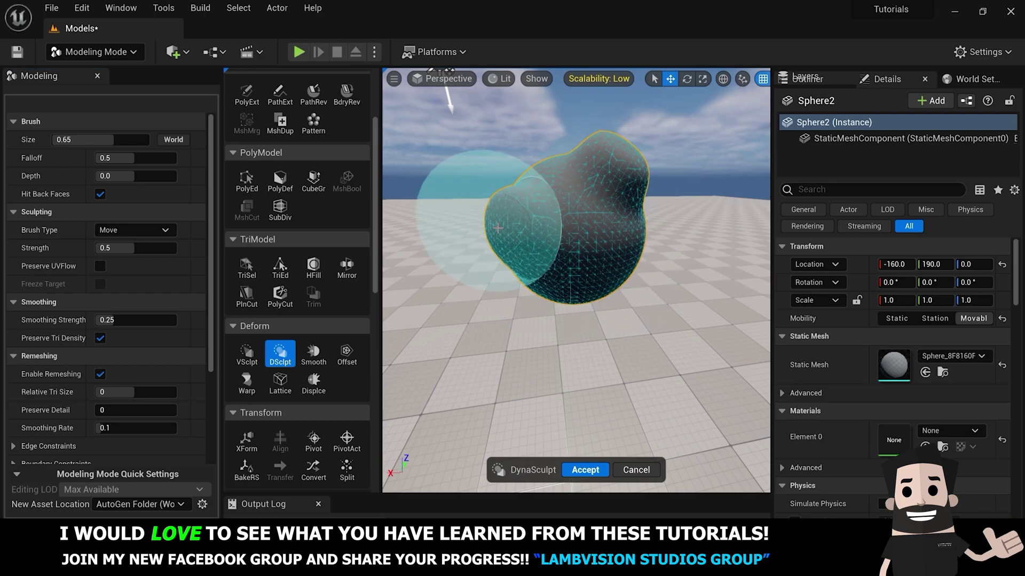
drag(497, 227, 479, 219)
drag(617, 286, 633, 302)
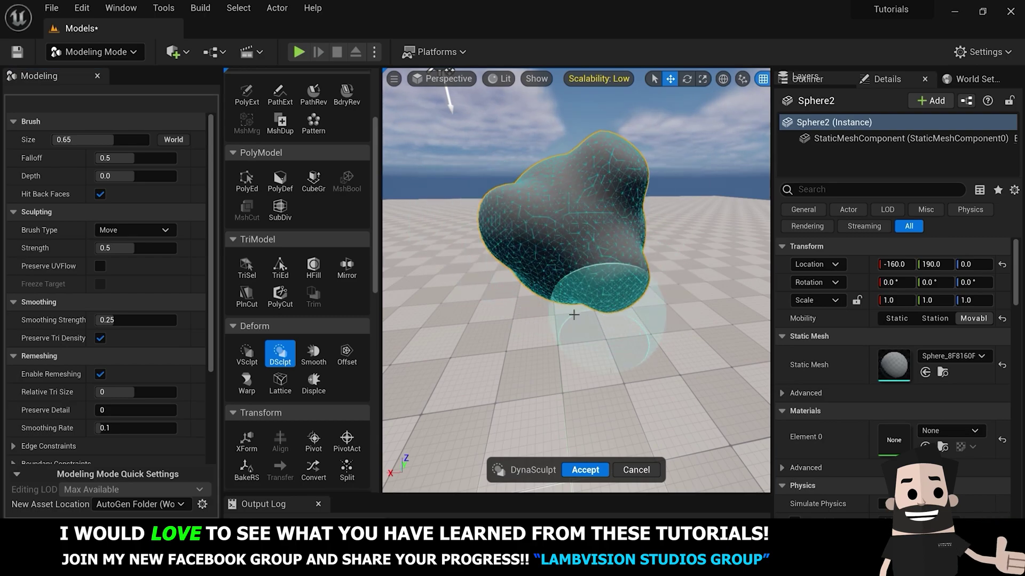
mouse_move(655, 267)
right_down()
mouse_move(688, 315)
mouse_move(683, 288)
mouse_move(672, 315)
right_up()
mouse_move(521, 309)
right_down()
mouse_move(572, 263)
mouse_move(561, 275)
mouse_move(576, 315)
mouse_move(661, 140)
right_up()
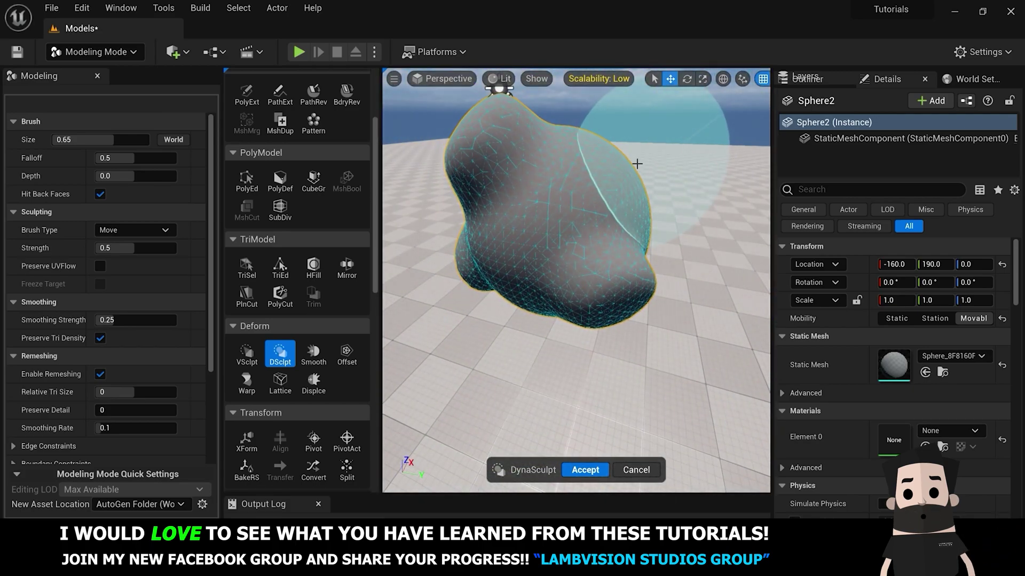
right_drag(606, 159, 563, 259)
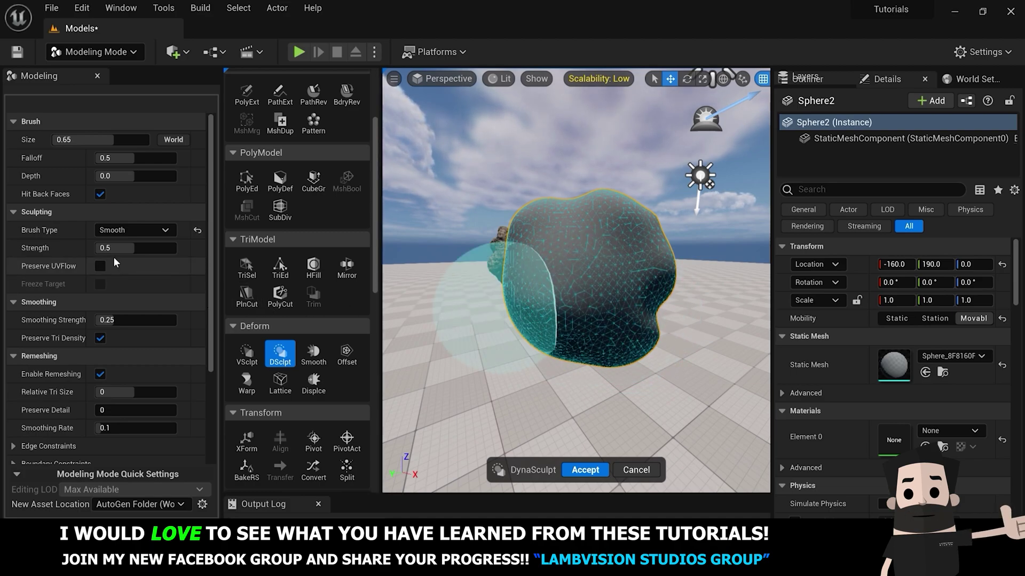
- Switch the brush type to Inflate and swell the sculpted mesh with a stroke across its side
click(128, 230)
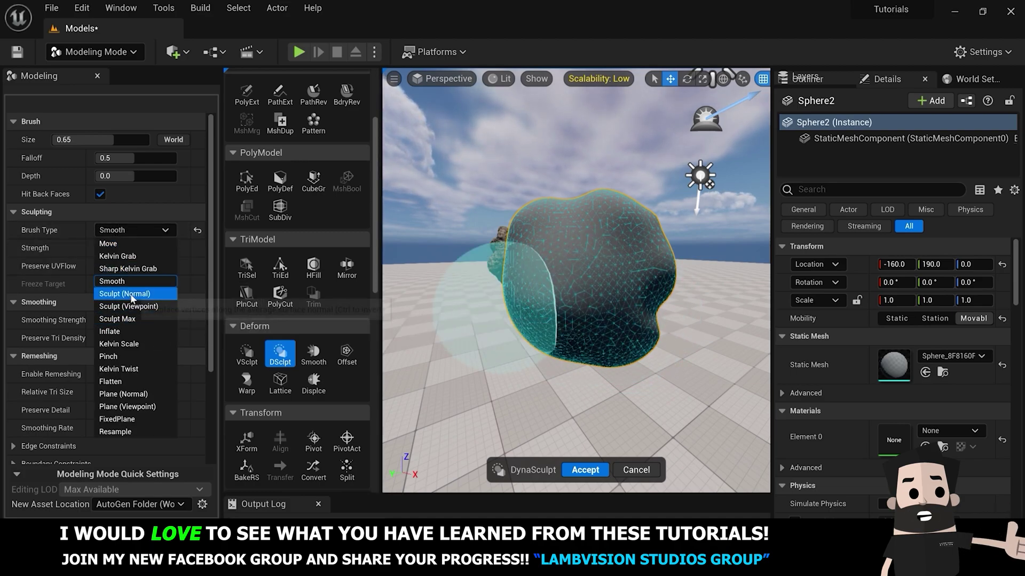
click(134, 331)
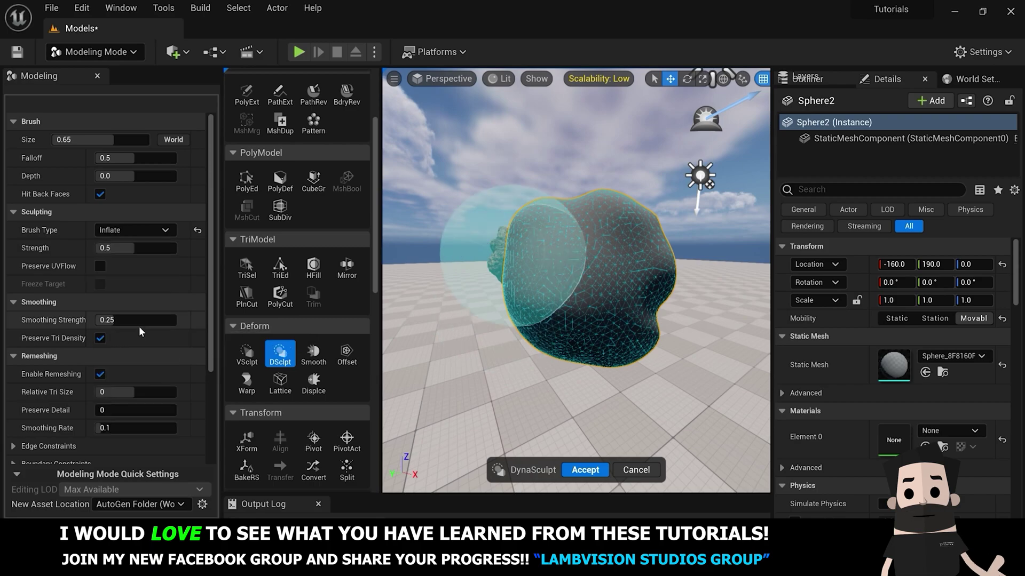
mouse_move(537, 260)
mouse_down()
mouse_move(609, 217)
mouse_move(616, 280)
mouse_up()
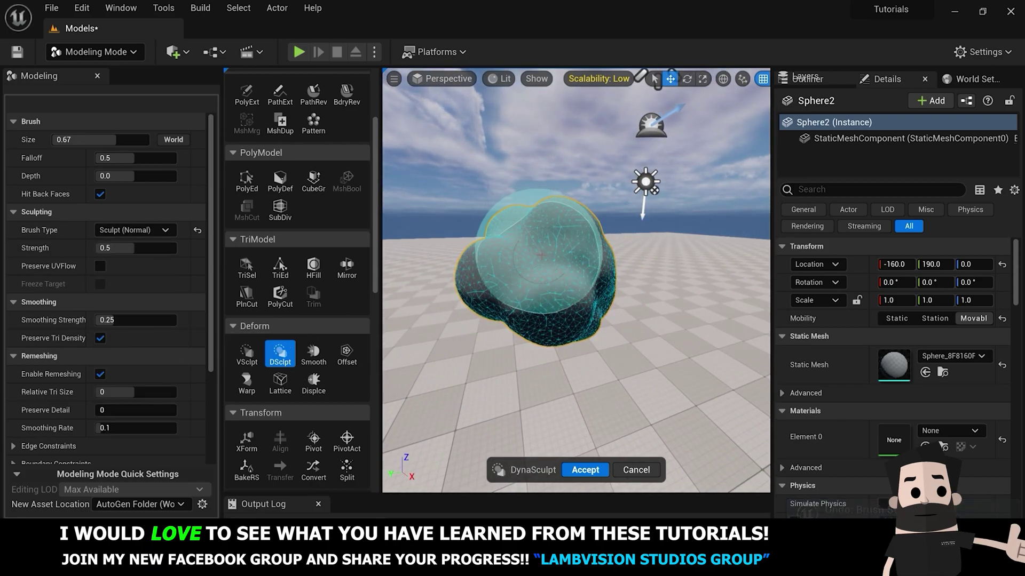
- Build up raised lumps around the mesh with the Sculpt (Normal) brush at size 0.67
mouse_move(541, 255)
right_down()
mouse_move(541, 238)
mouse_move(555, 255)
right_up()
key(w)
drag(597, 246, 617, 226)
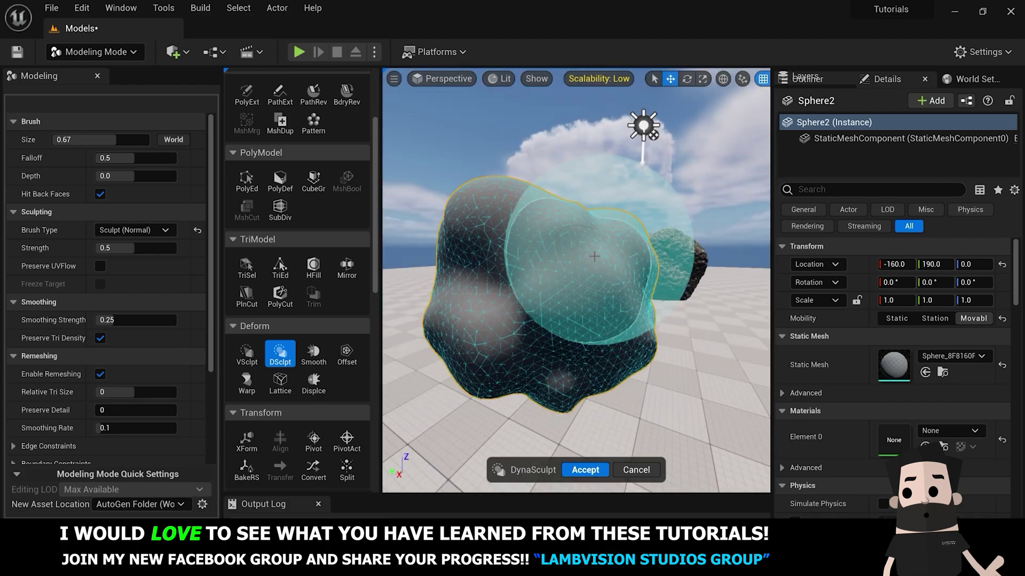
right_drag(579, 261, 523, 267)
drag(514, 232, 448, 235)
right_drag(664, 347, 631, 349)
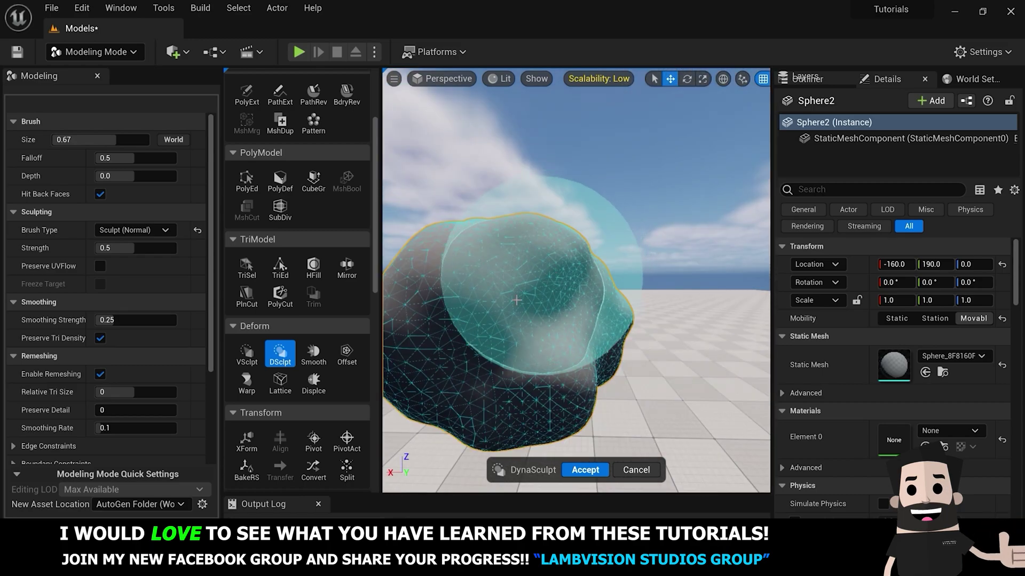
right_drag(547, 409, 530, 355)
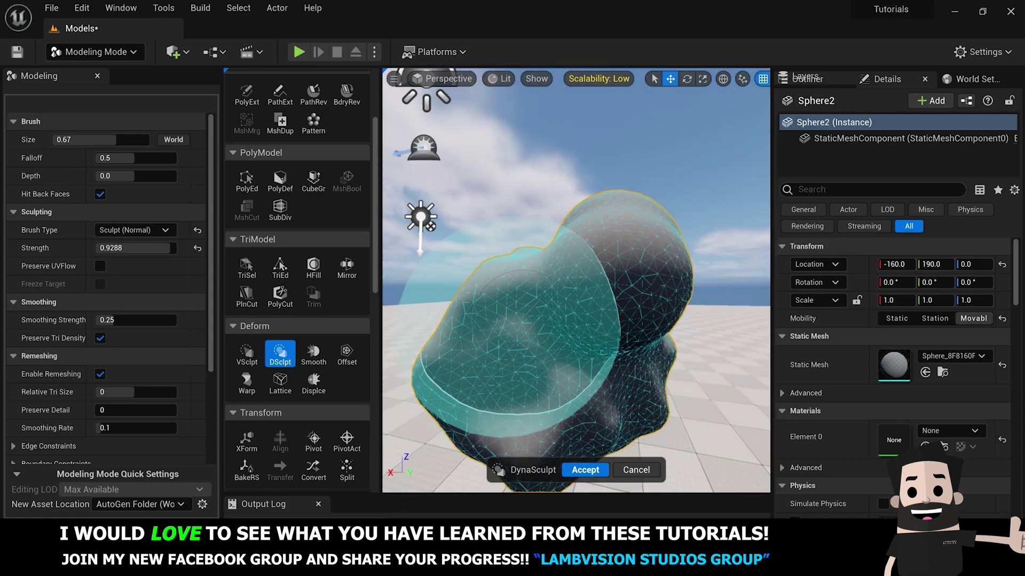
- Undo the last sculpt strokes and set the brush strength to 0.836
scroll(524, 312, down, 3)
right_drag(524, 311, 523, 286)
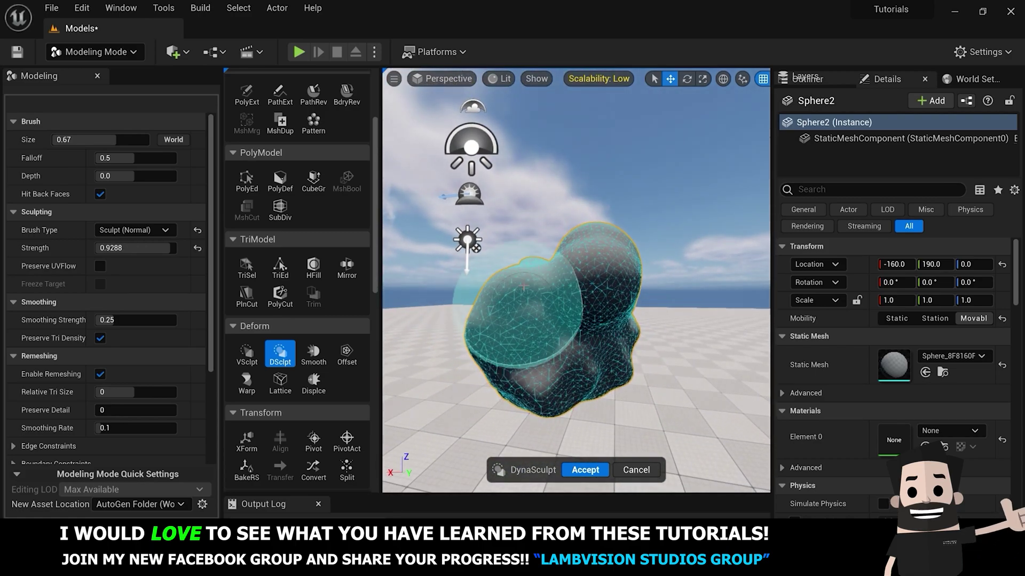
key(ctrl+z)
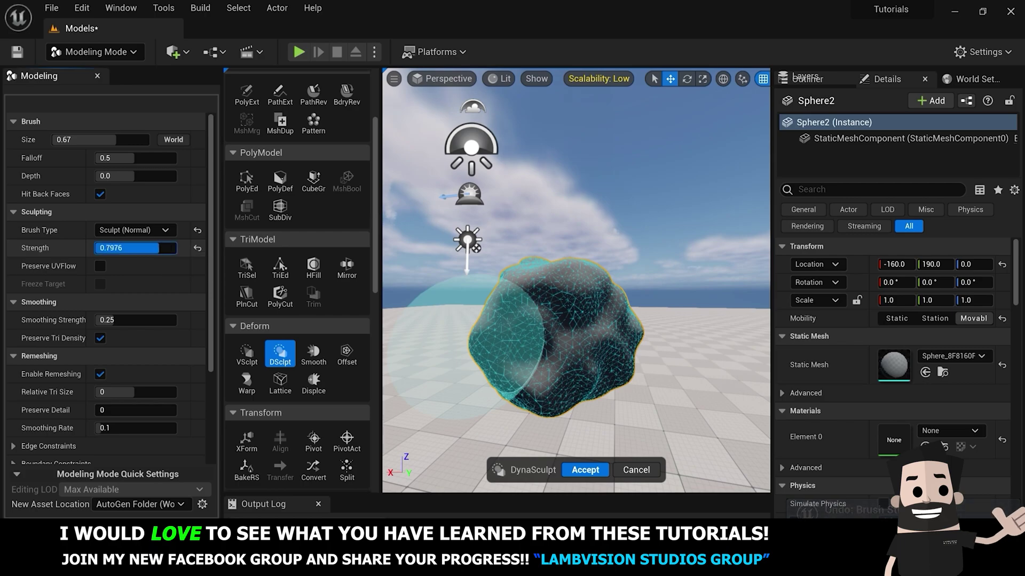
drag(158, 248, 163, 248)
right_drag(506, 318, 587, 320)
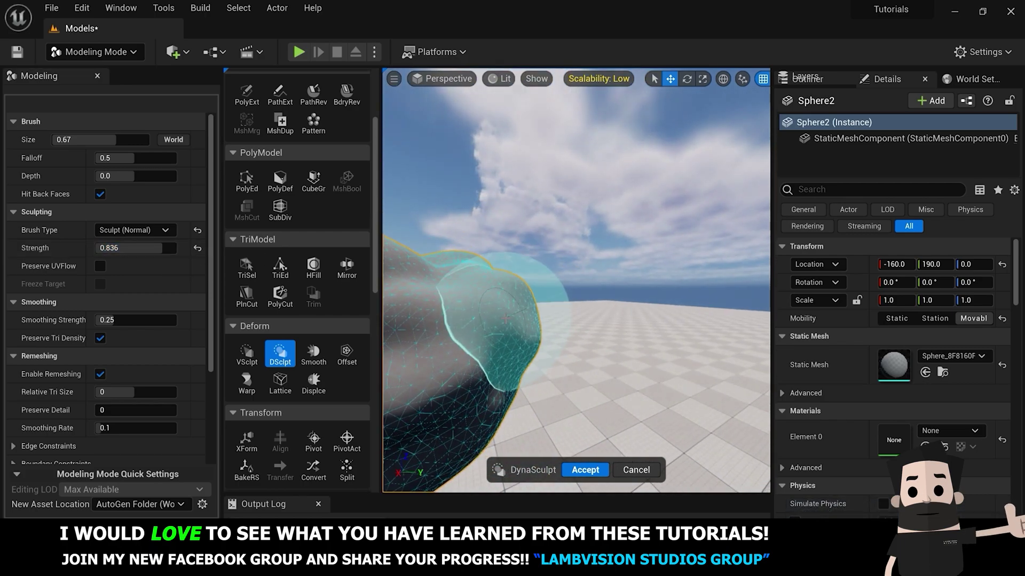
- Undo the last brush stroke, refine the rock from its other sides, and accept the DynaSculpt result
scroll(610, 337, down, 5)
key(ctrl+z)
right_drag(582, 346, 758, 346)
mouse_move(552, 293)
right_down()
mouse_move(677, 296)
mouse_move(639, 293)
right_up()
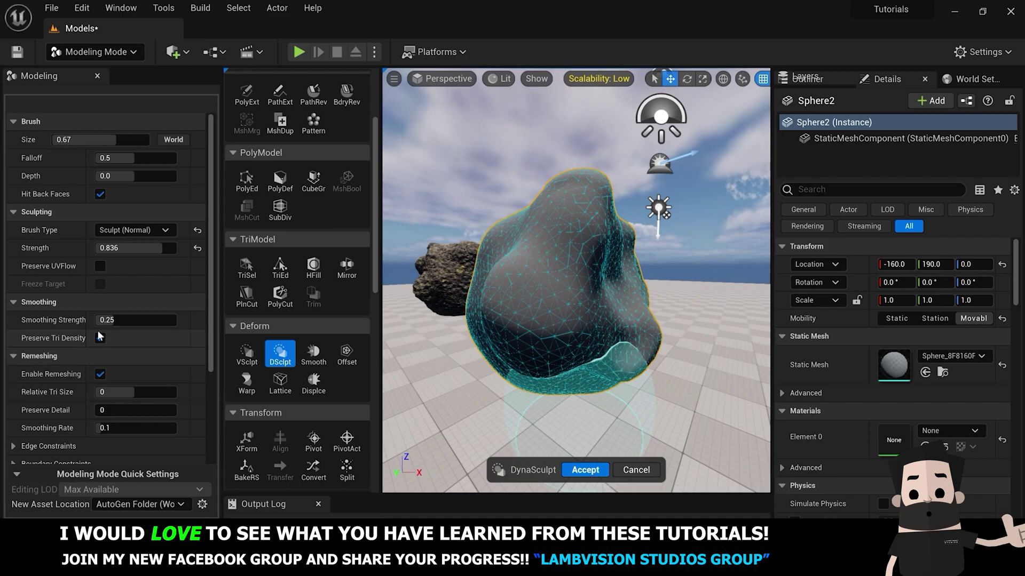
click(585, 470)
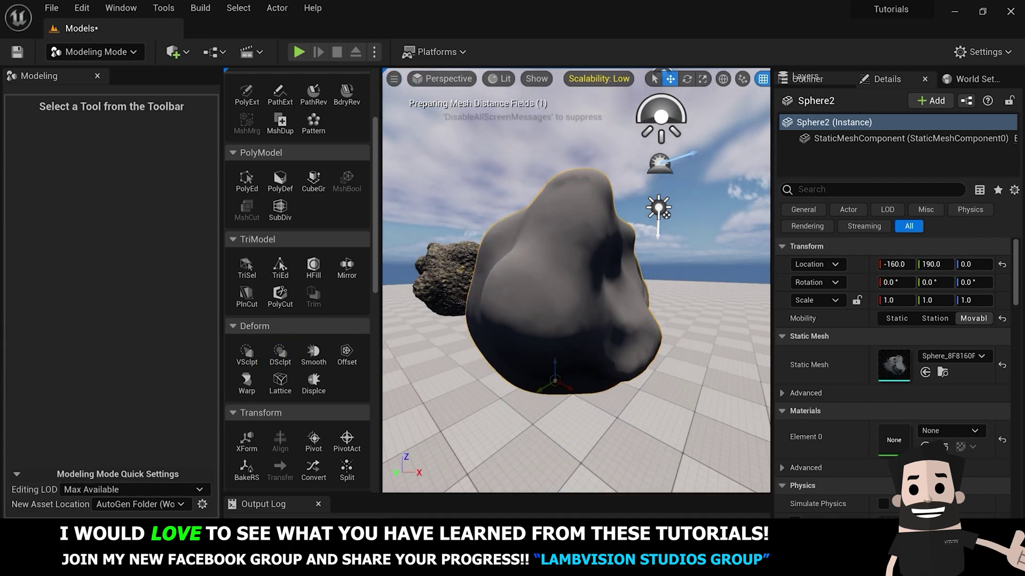
- Start the Displace tool on the sculpted rock and set the Perlin Noise displace intensity to 4.0
click(314, 380)
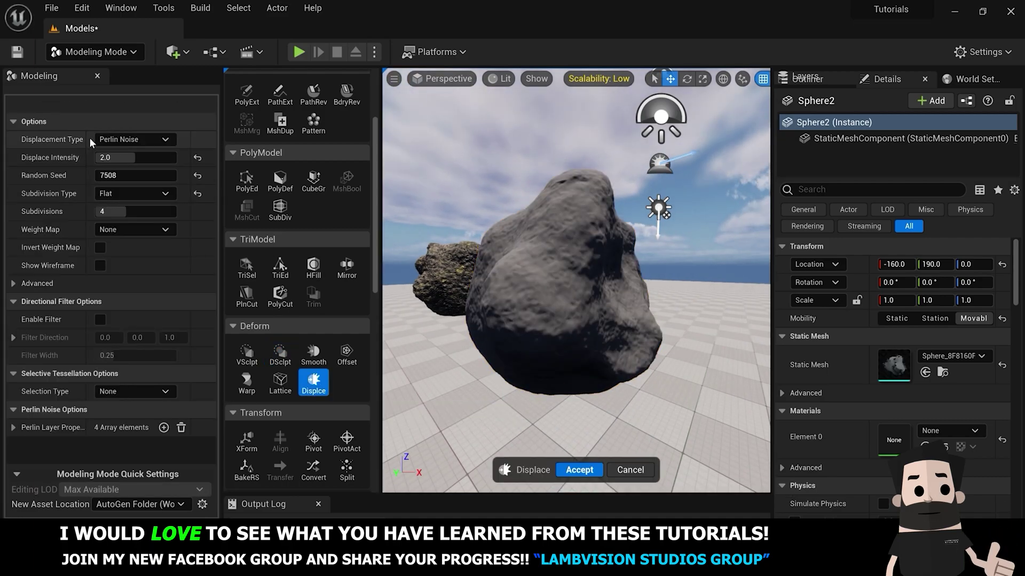
click(135, 158)
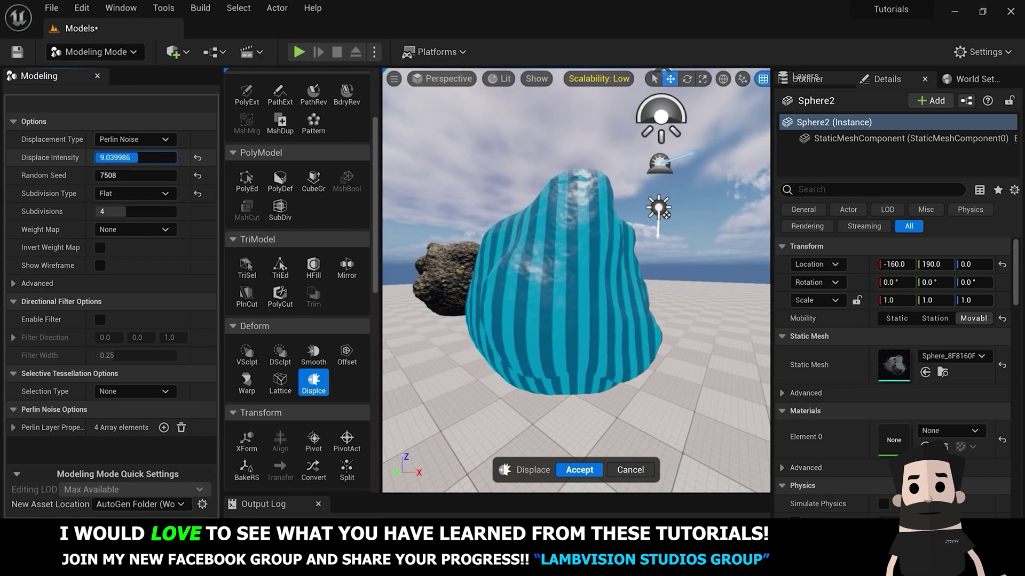
text(4)
key(Return)
right_drag(533, 240, 427, 240)
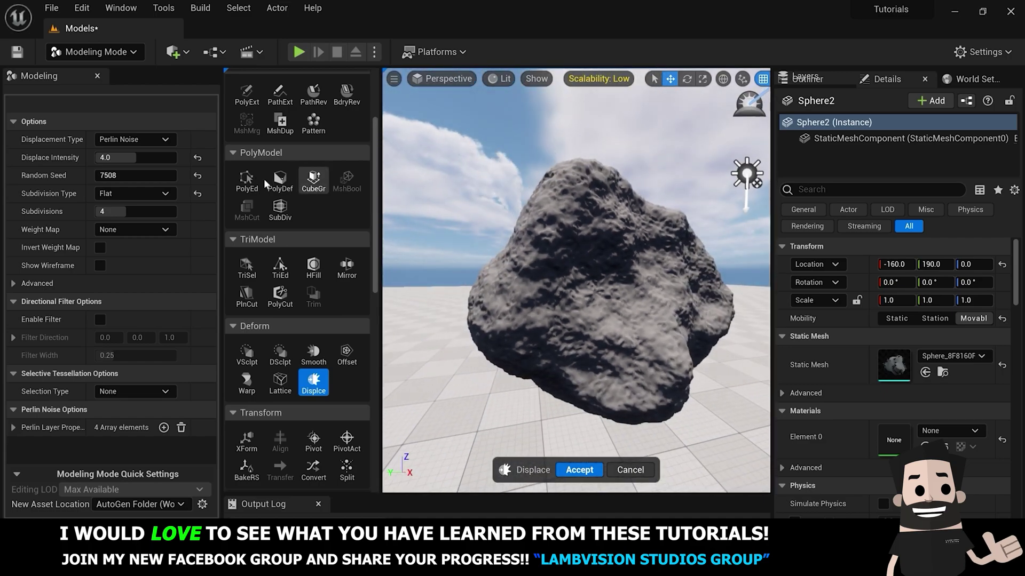
- Set the displacement's random seed to 11082 and accept the displaced mesh
text(11082)
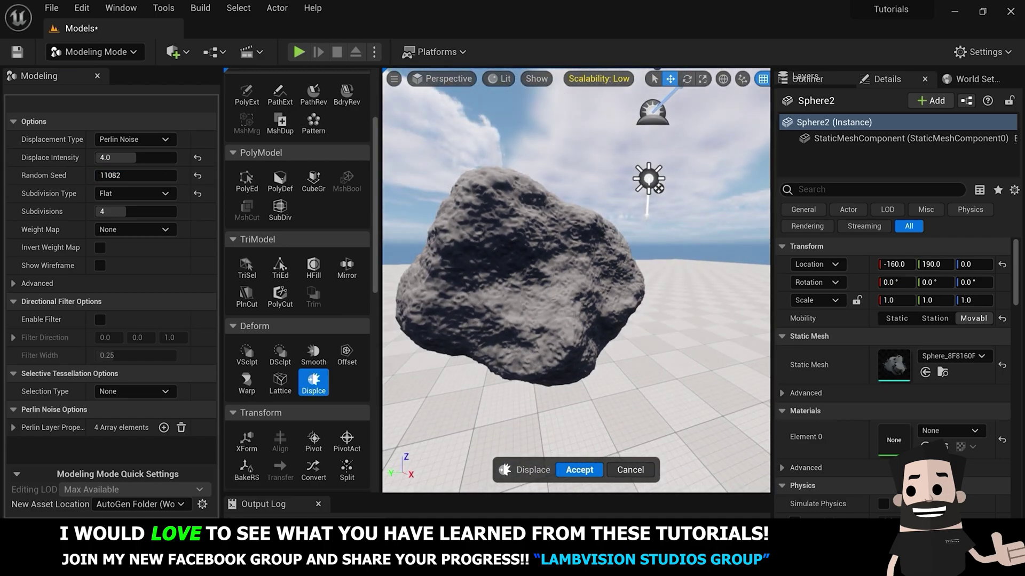
right_drag(594, 337, 573, 333)
click(579, 470)
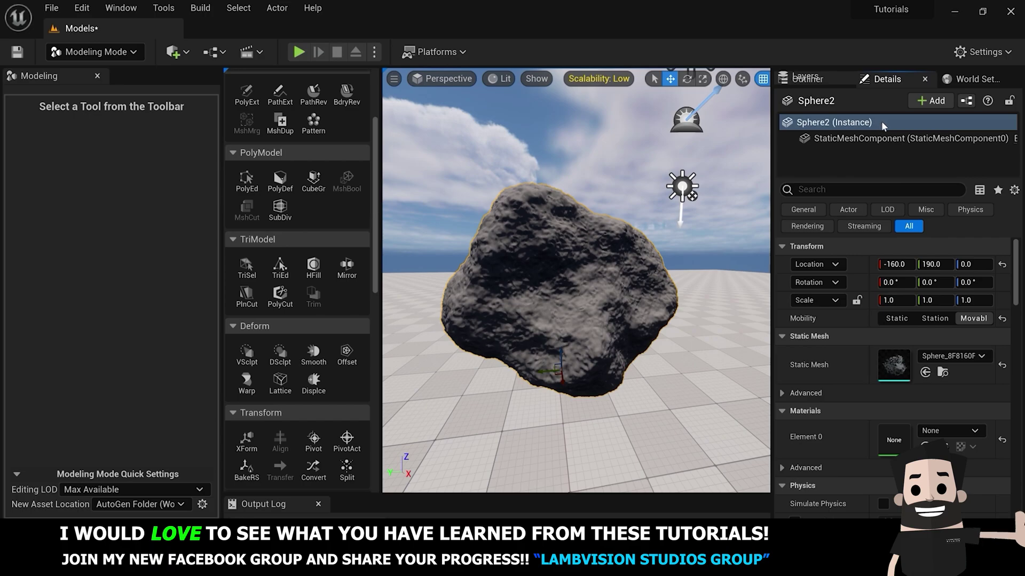
- Search the material assets for "moss" and assign MI_Mossy_Rock_wgnwbcd_8K to Element 0 of the new rock
click(951, 431)
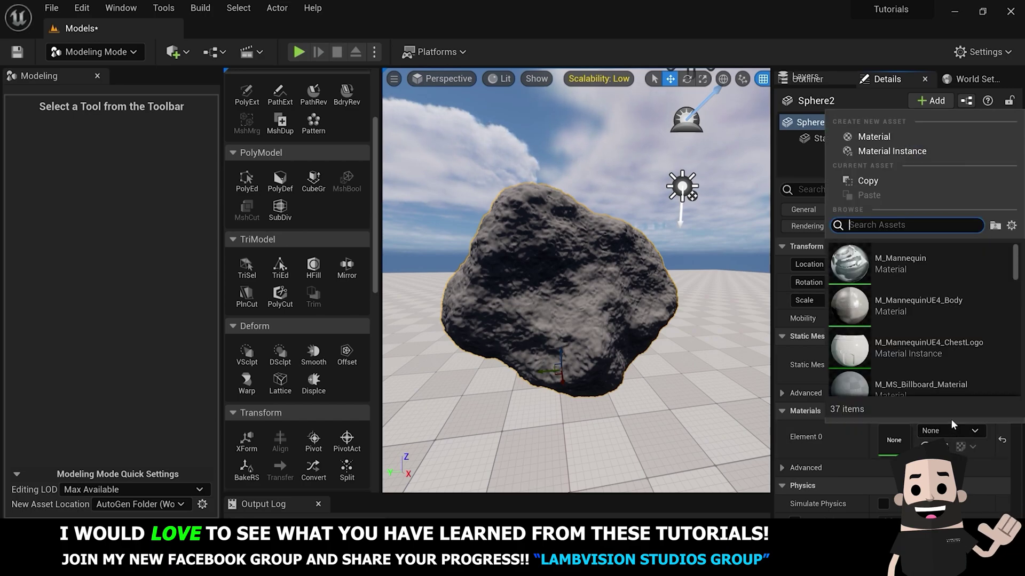
scroll(934, 301, down, 4)
scroll(933, 306, down, 8)
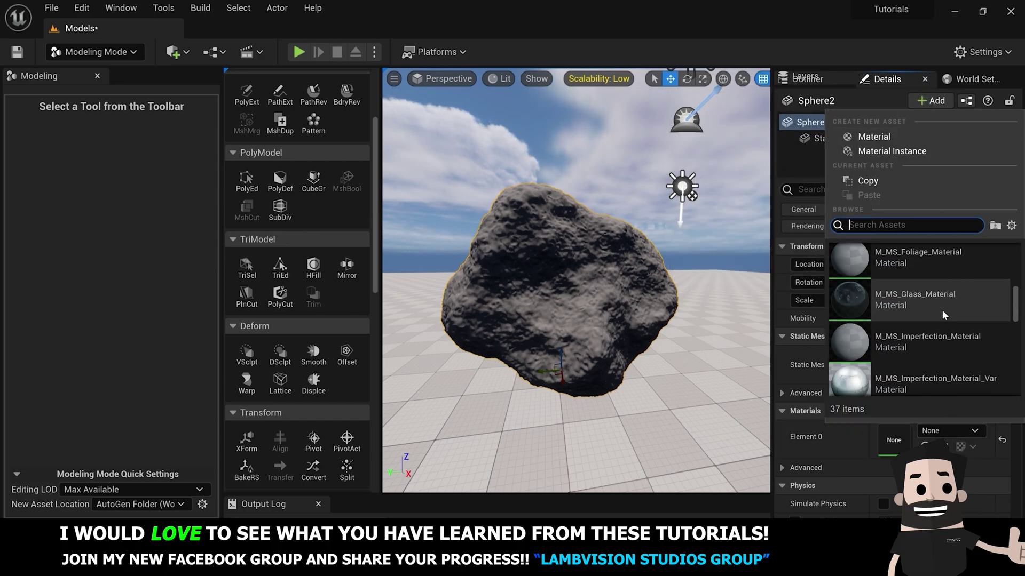
text(moss)
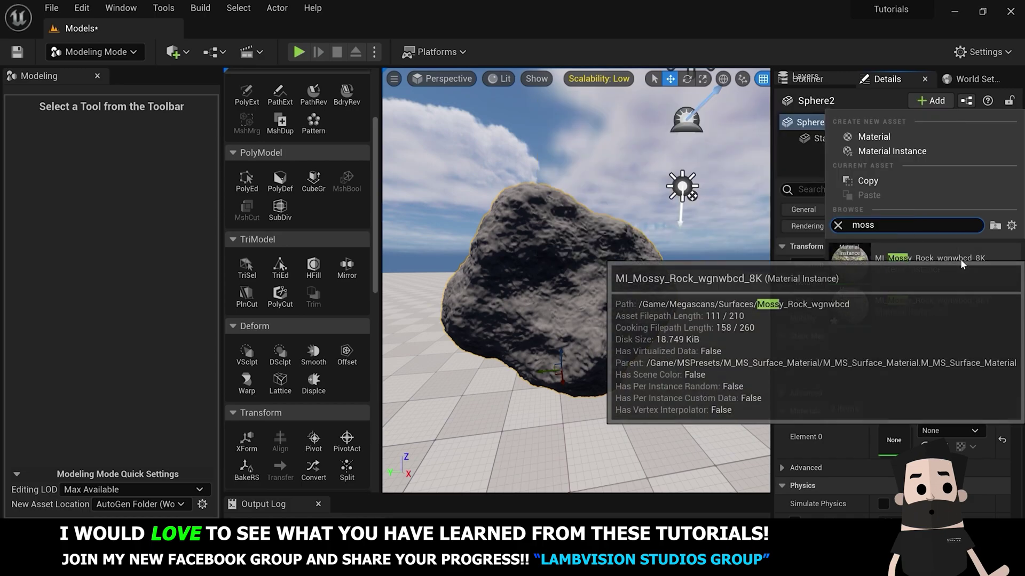
click(943, 258)
mouse_move(635, 386)
right_down()
mouse_move(688, 399)
mouse_move(630, 383)
right_up()
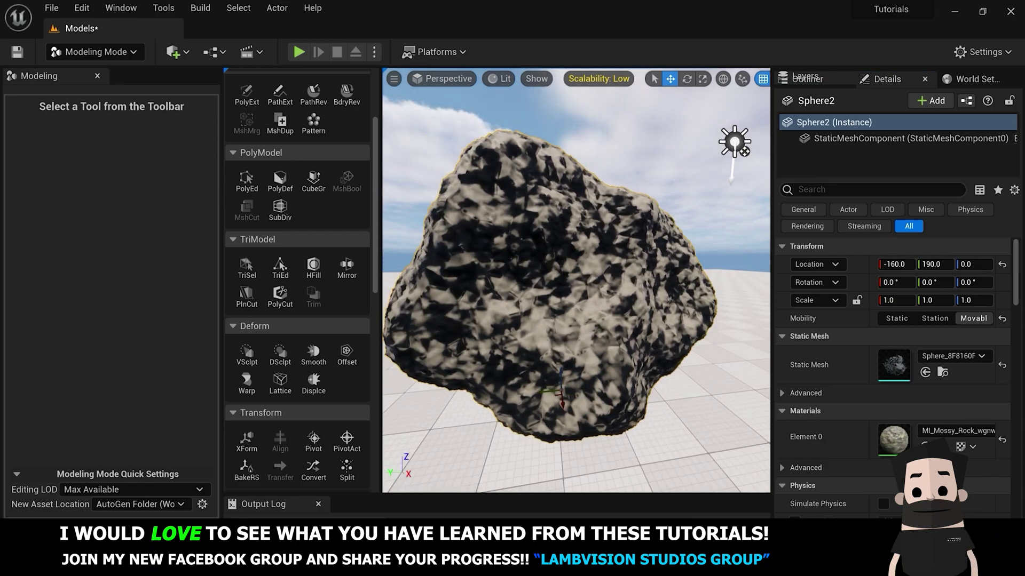
- Locate the original rock's Mossy Rock material instance in the Content Browser and try applying it to the new rock
scroll(593, 308, down, 5)
click(958, 430)
click(587, 427)
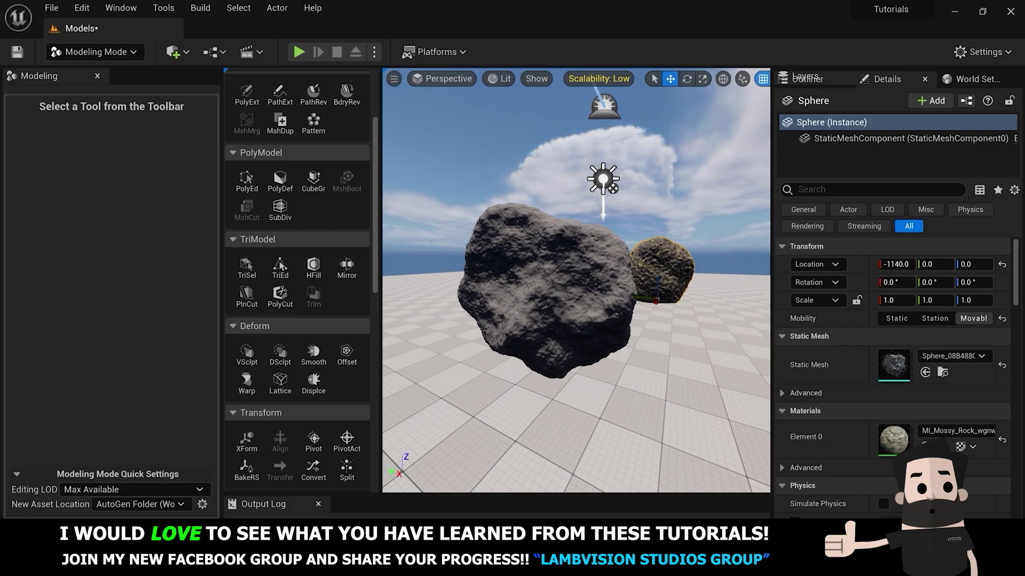
key(ctrl+space)
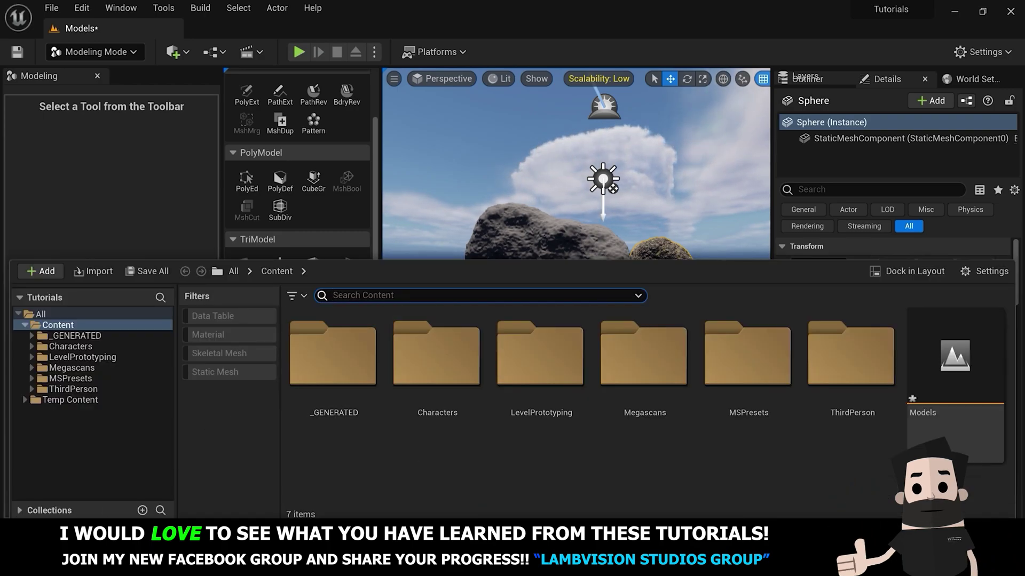
key(ctrl+space)
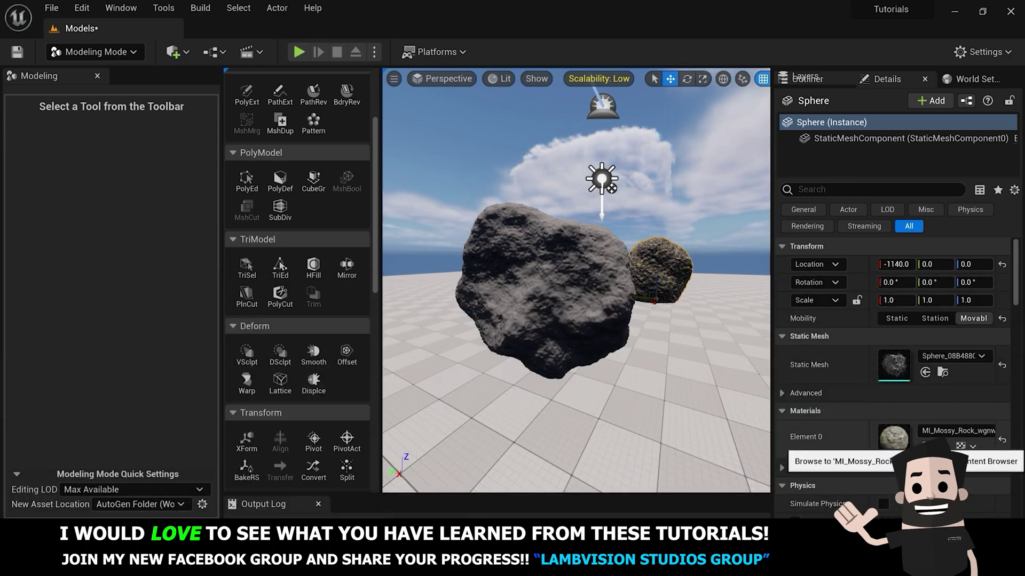
click(942, 446)
drag(476, 162, 518, 356)
drag(385, 430, 539, 267)
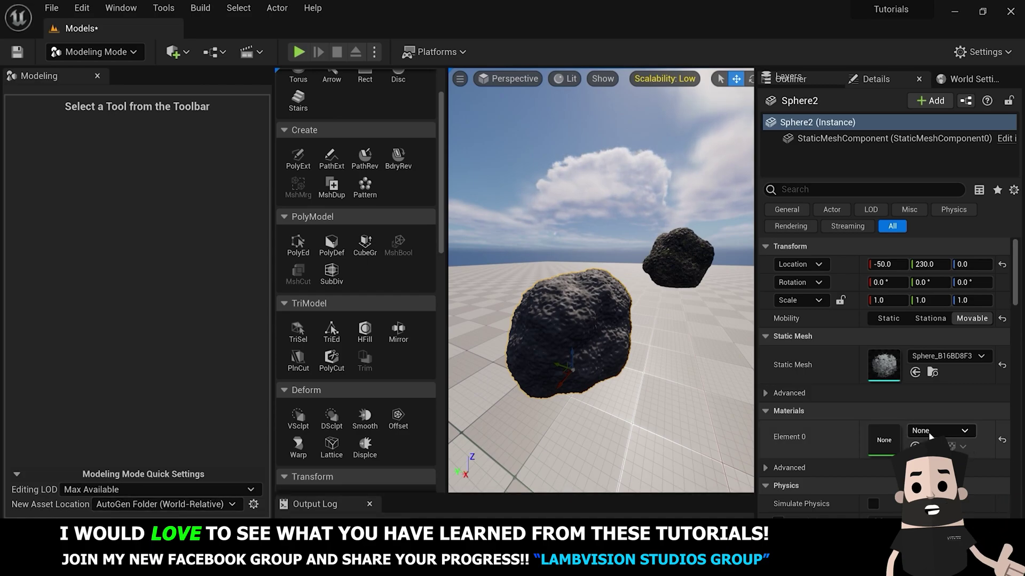
- Search the materials for "moss" and assign MI_Mossy_Rock_wgnwbcd_8K to Element 0 of the new rock
click(957, 434)
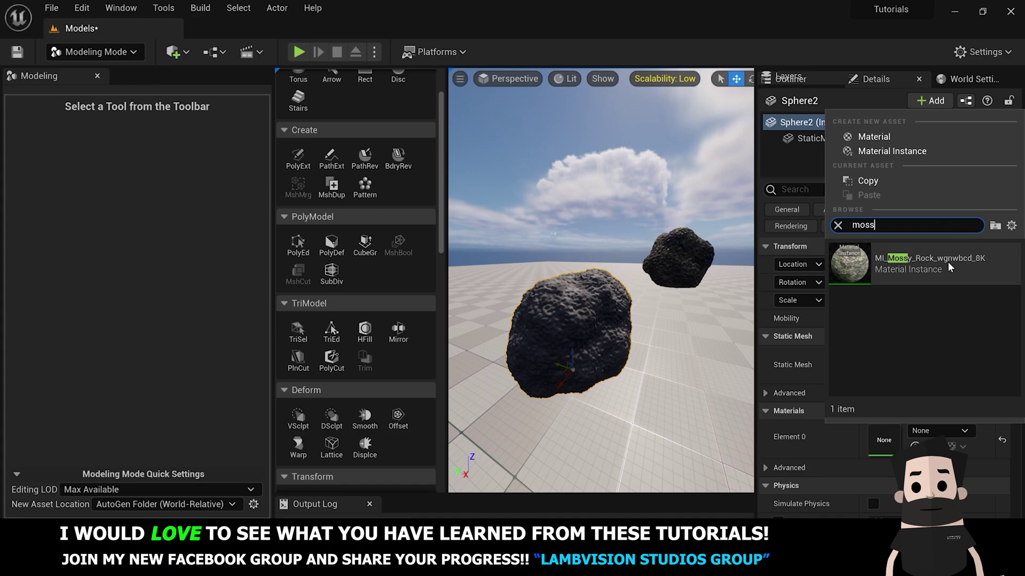
click(958, 261)
alt+drag(709, 350, 640, 347)
key(f)
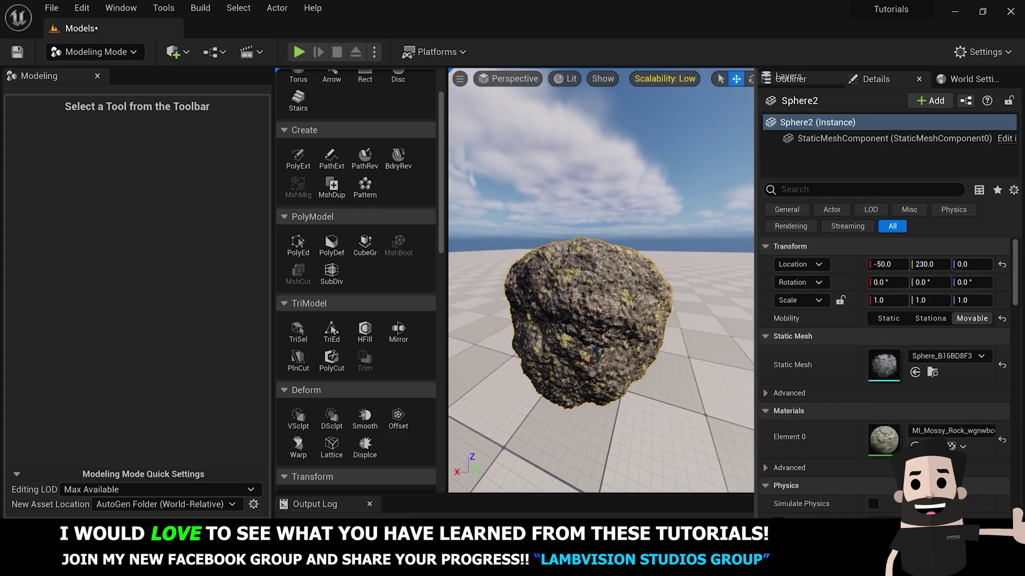
- Move the new mossy rock beside the original one, to about X -940 and Z -40, and select the original rock
scroll(469, 96, down, 3)
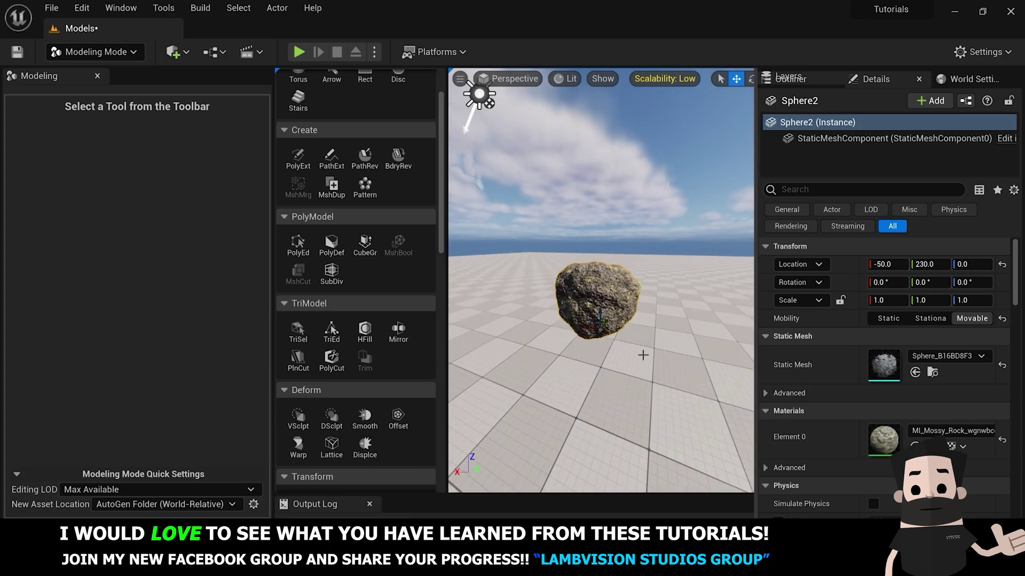
right_drag(468, 96, 459, 107)
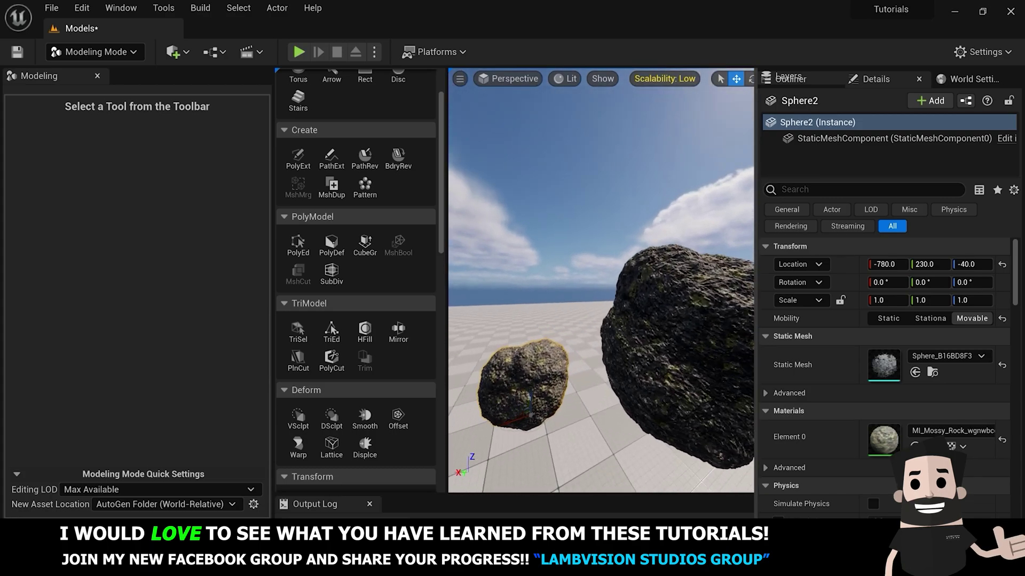
right_drag(470, 373, 500, 417)
drag(511, 397, 572, 380)
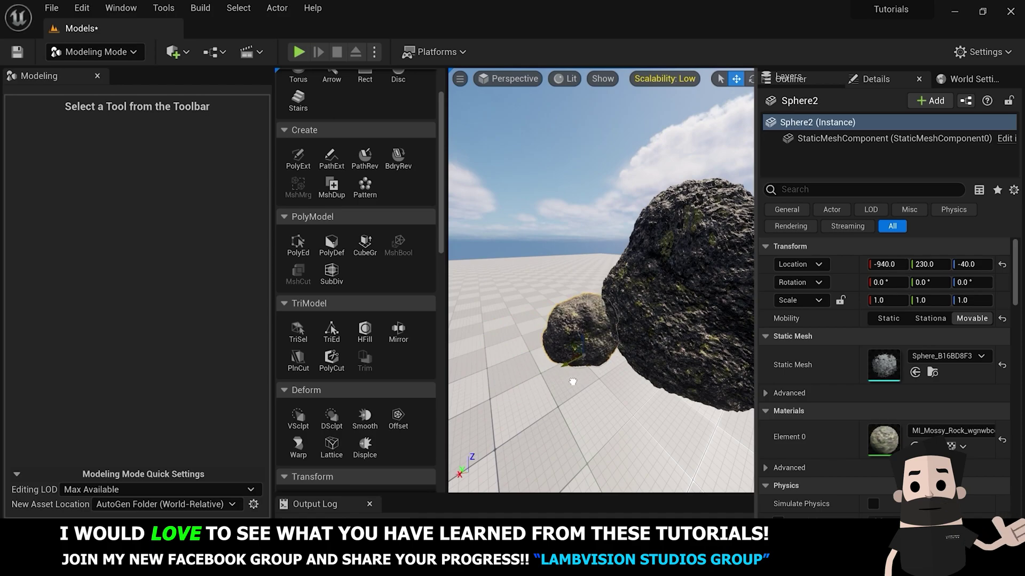
right_drag(572, 380, 494, 410)
drag(494, 409, 593, 368)
right_drag(593, 369, 622, 346)
click(600, 373)
click(594, 323)
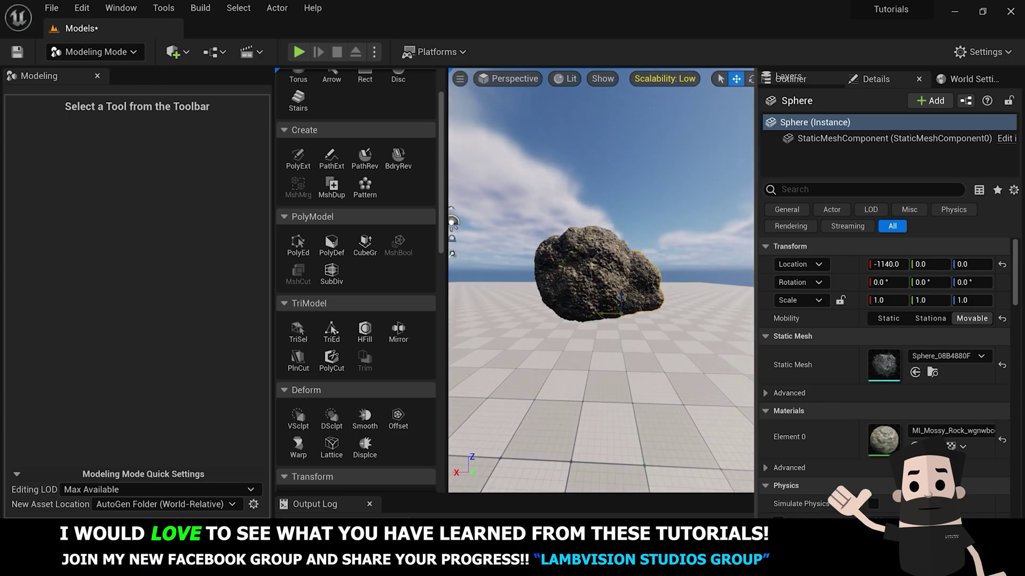
click(642, 315)
scroll(642, 315, up, 5)
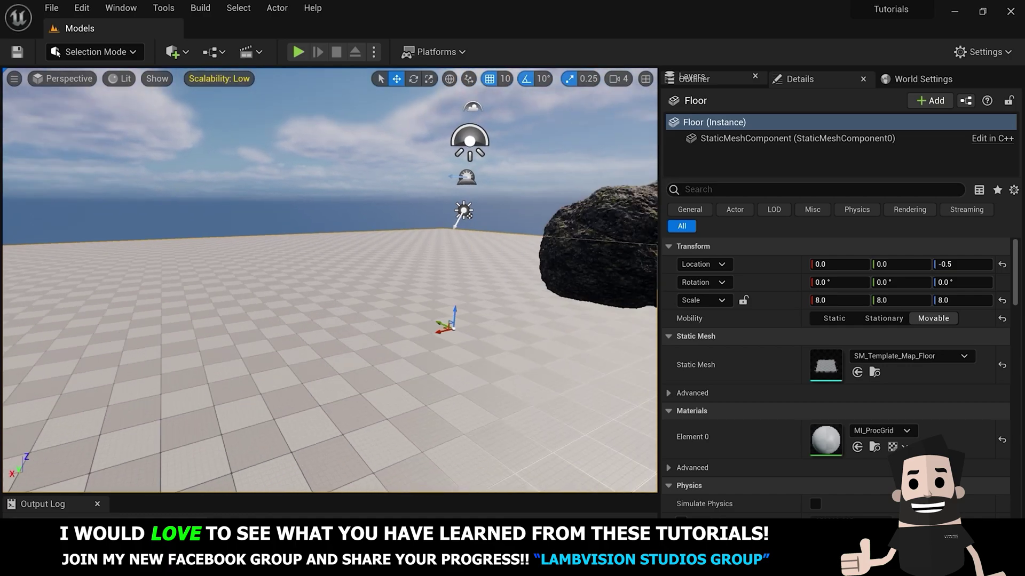
- Switch the editor from Selection Mode to Modeling Mode
click(95, 51)
click(101, 128)
scroll(383, 260, up, 4)
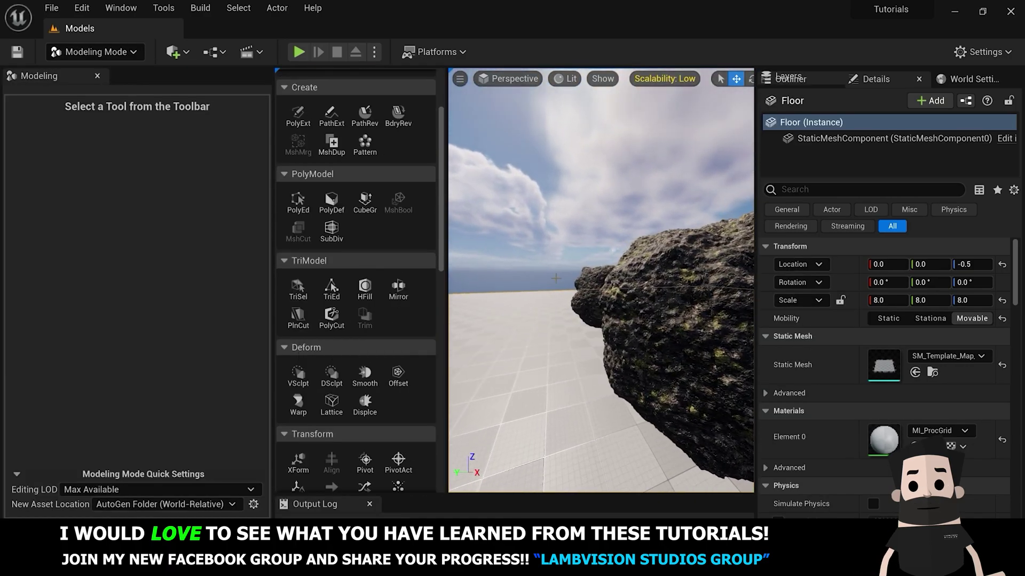
- Examine the shapes and mossy surfaces of the two finished rocks from several sides
right_drag(555, 278, 662, 298)
right_drag(494, 288, 678, 291)
right_drag(753, 274, 448, 285)
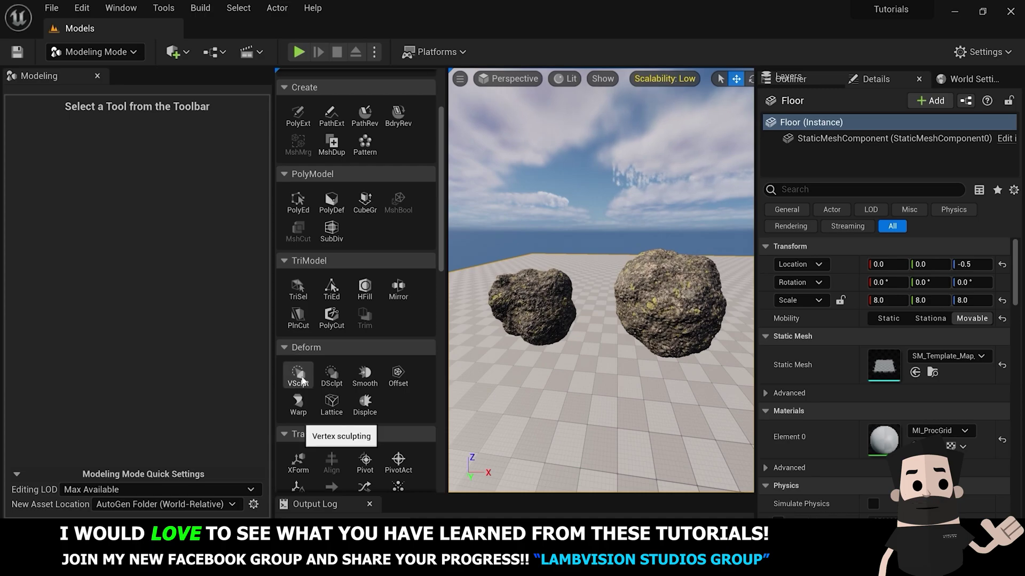
right_drag(601, 288, 672, 291)
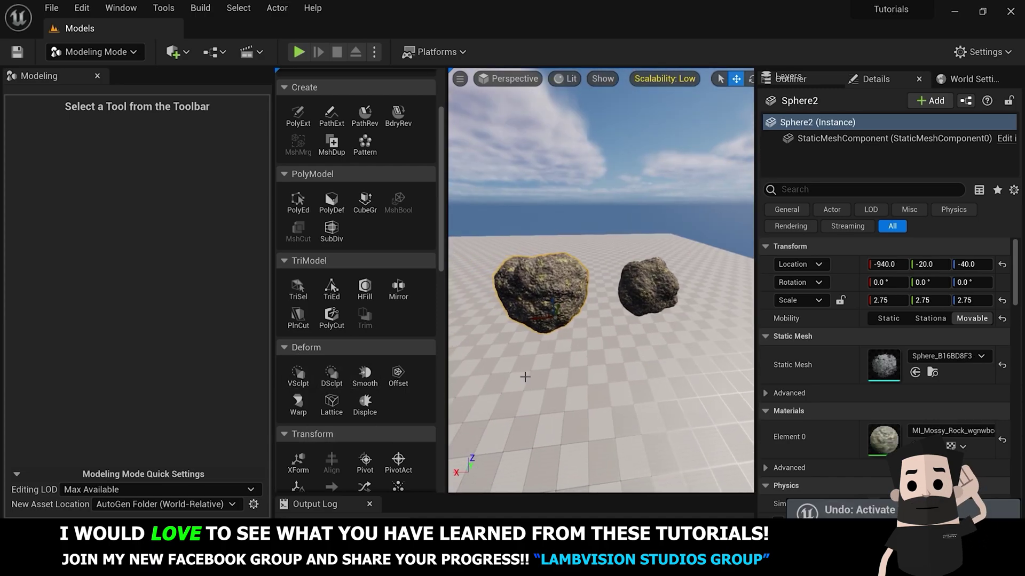
click(622, 383)
right_drag(622, 383, 470, 385)
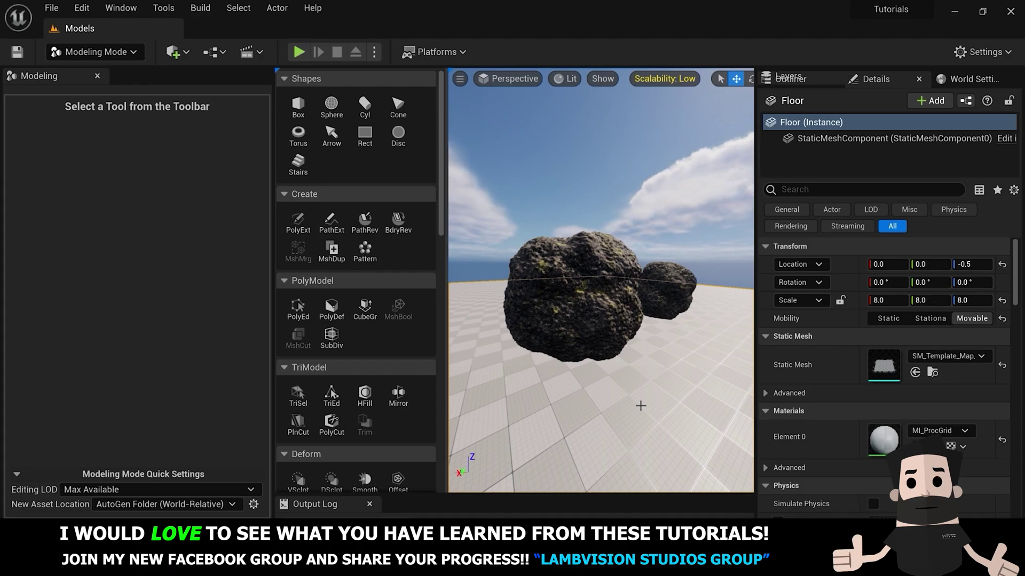
right_drag(640, 405, 480, 405)
right_drag(608, 392, 603, 389)
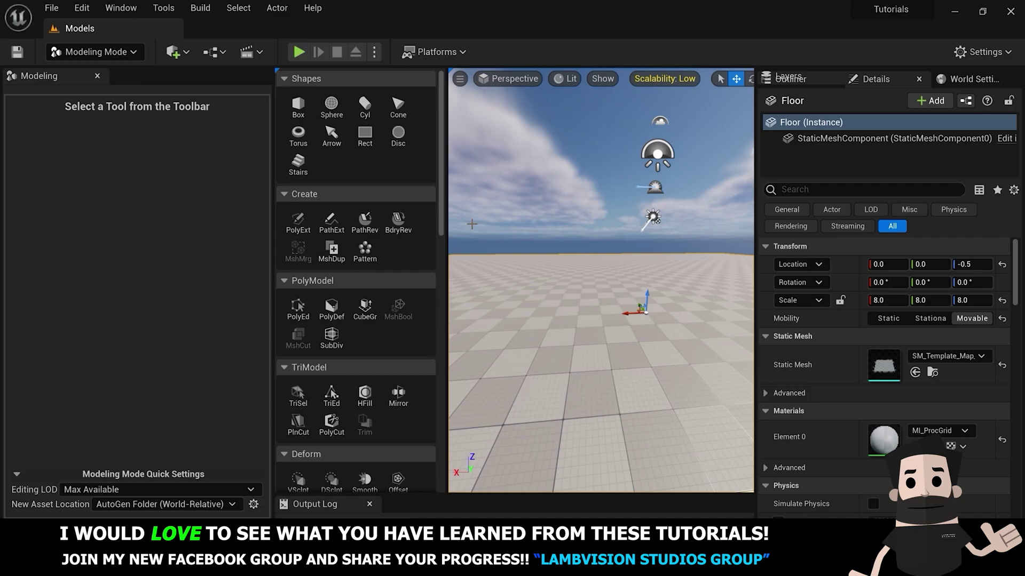
- Create a box on the empty floor with width, depth and height set to 500
click(298, 106)
mouse_move(684, 414)
right_down()
mouse_move(662, 412)
mouse_move(684, 414)
right_up()
click(575, 390)
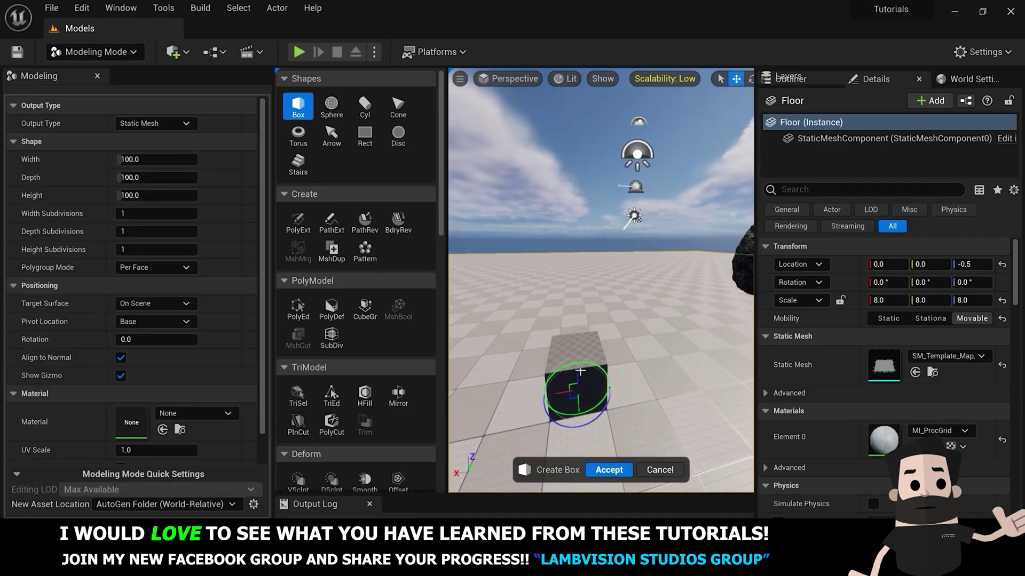
click(140, 160)
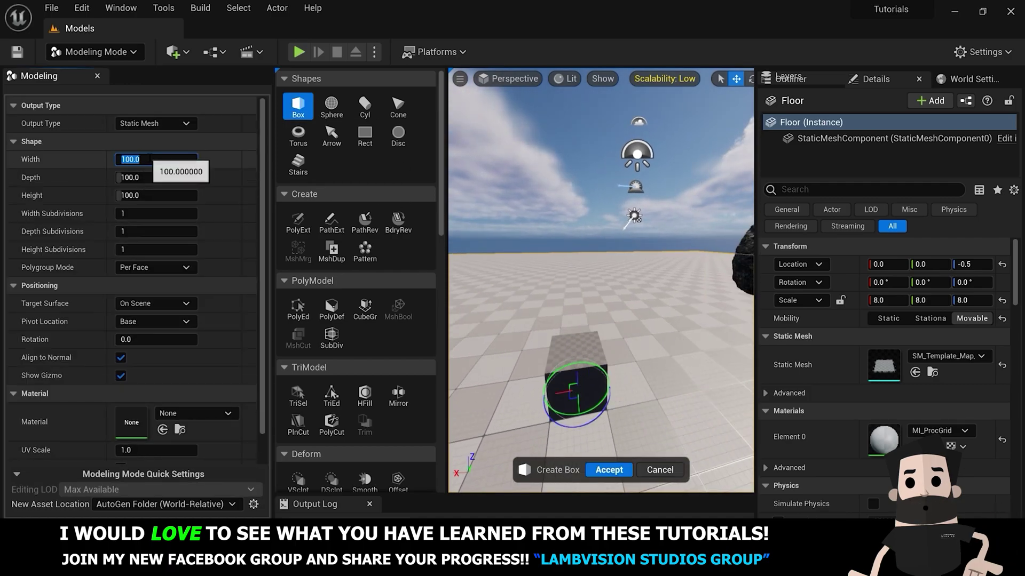
text(500)
click(129, 177)
text(500)
click(175, 196)
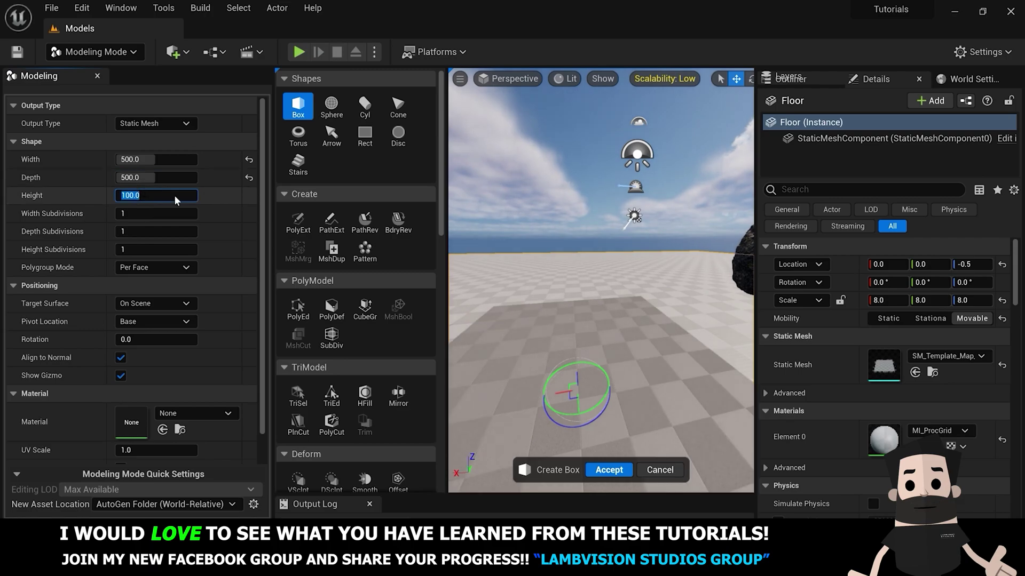
key(Return)
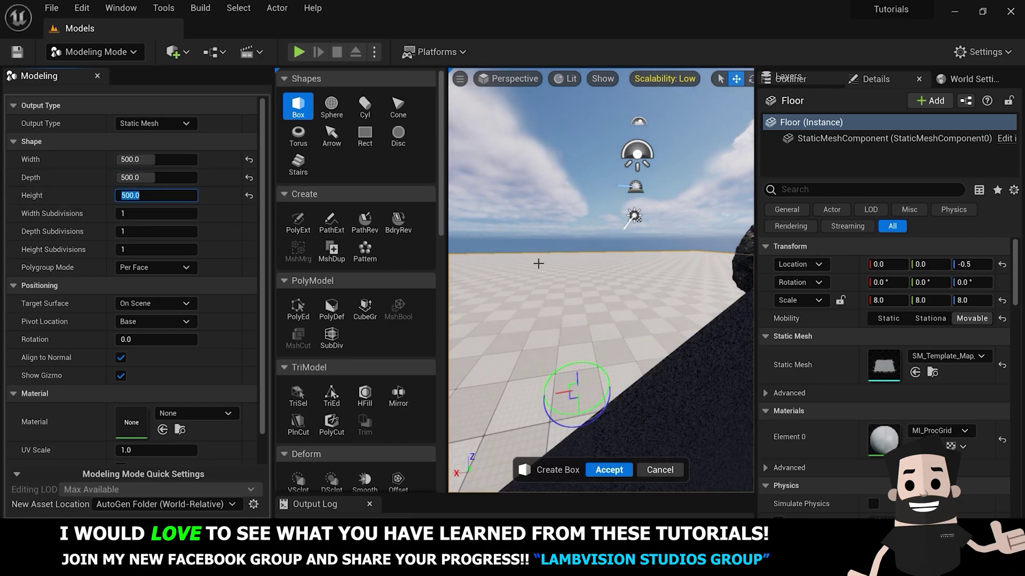
right_drag(538, 264, 538, 272)
key(Return)
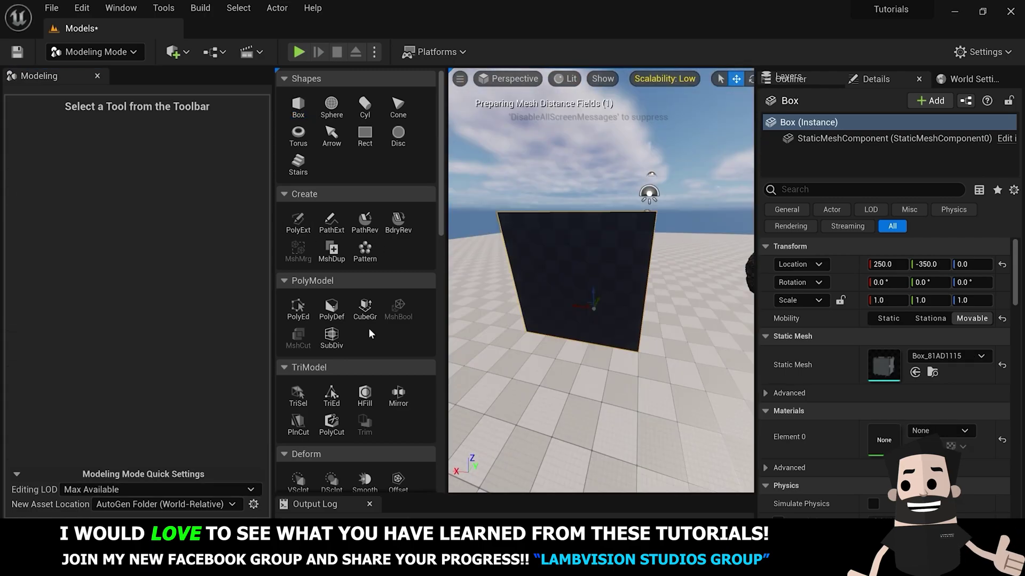
- Flatten the box into a thin wall with a Y scale of about 0.11, turning scale snapping off
right_drag(538, 264, 502, 264)
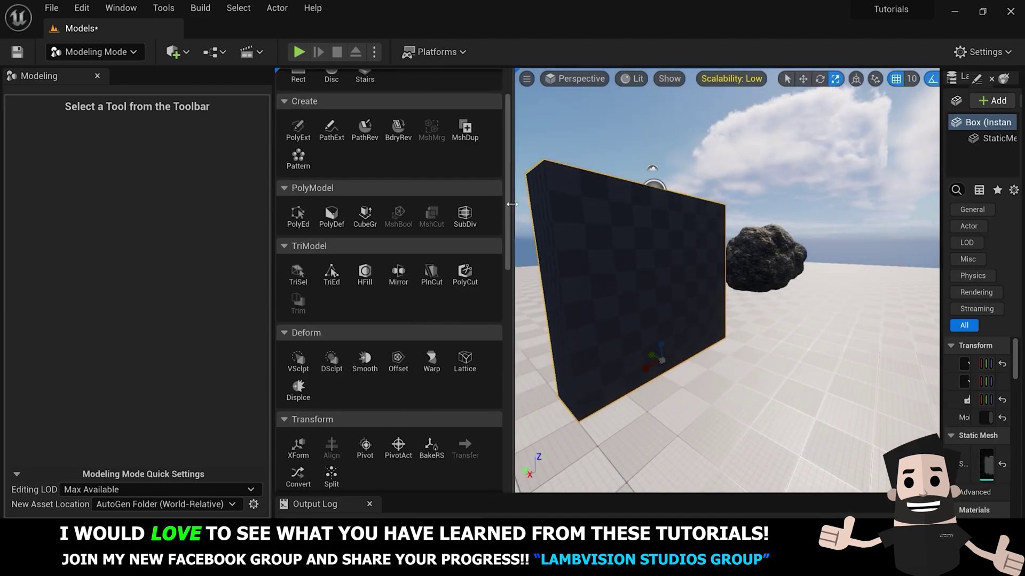
drag(516, 208, 378, 208)
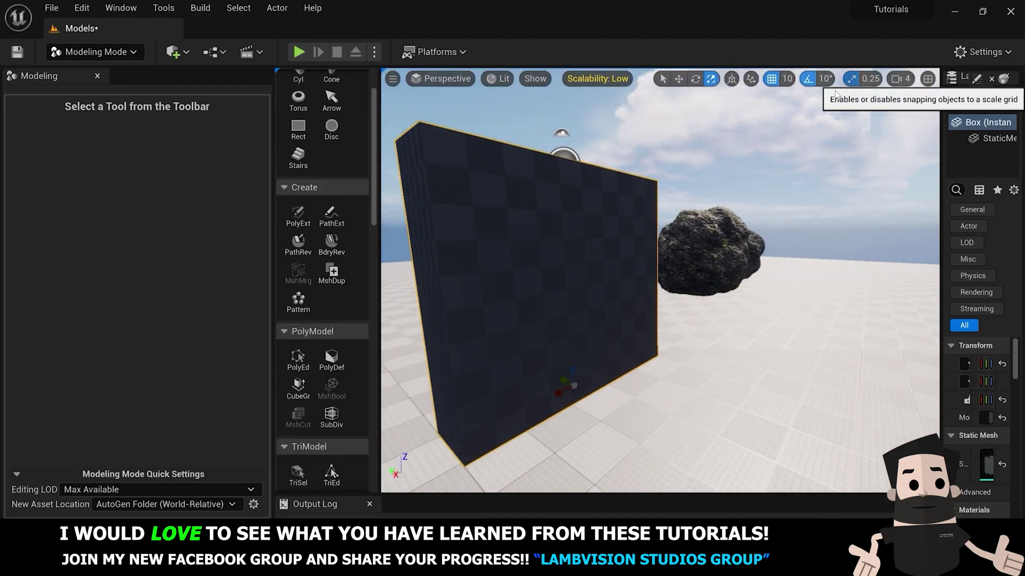
right_drag(563, 379, 647, 328)
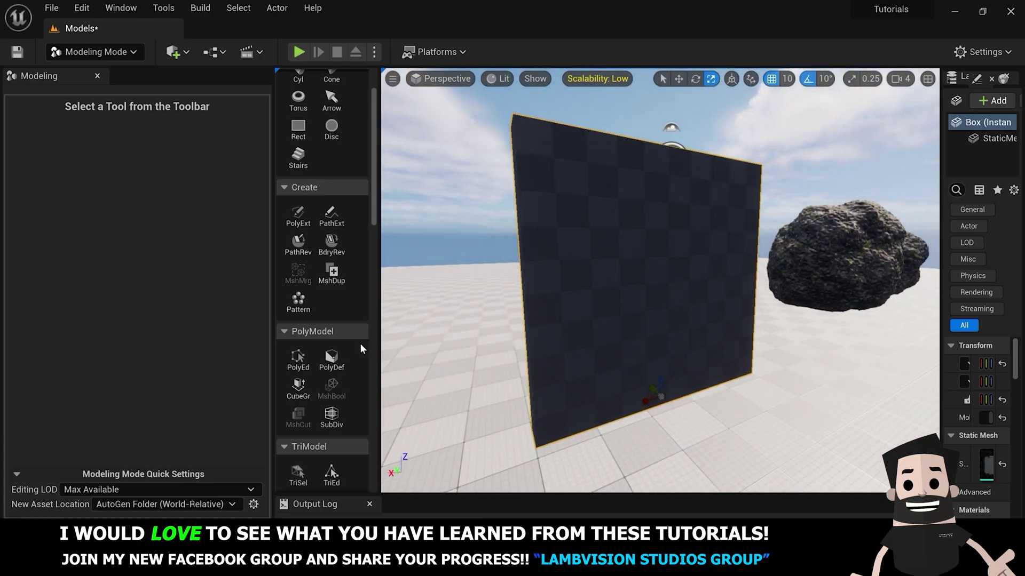
- Dynamically sculpt uneven bumps over the thin wall's surface with the Sculpt (Normal) brush and accept the result
scroll(358, 348, down, 5)
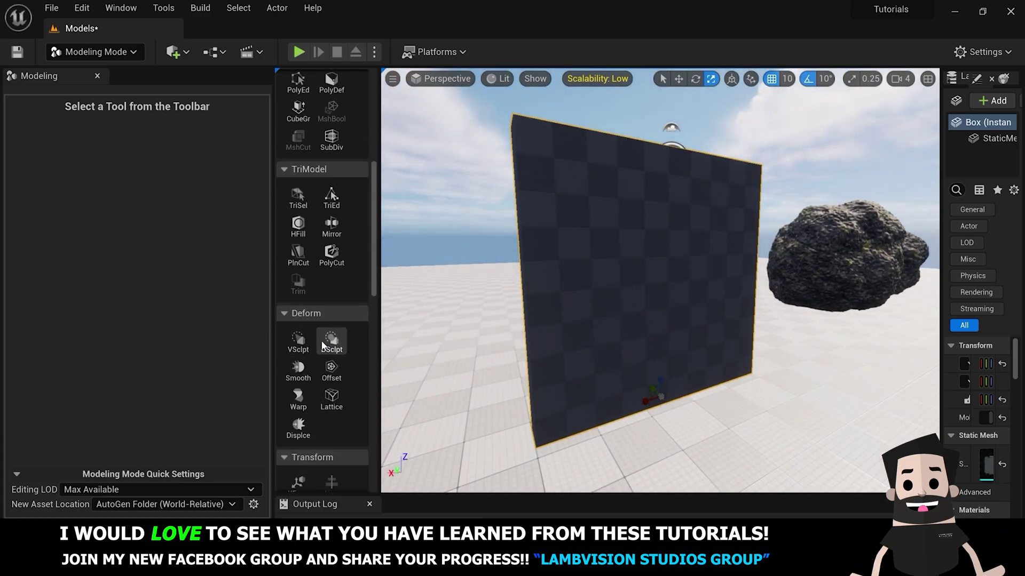
click(328, 341)
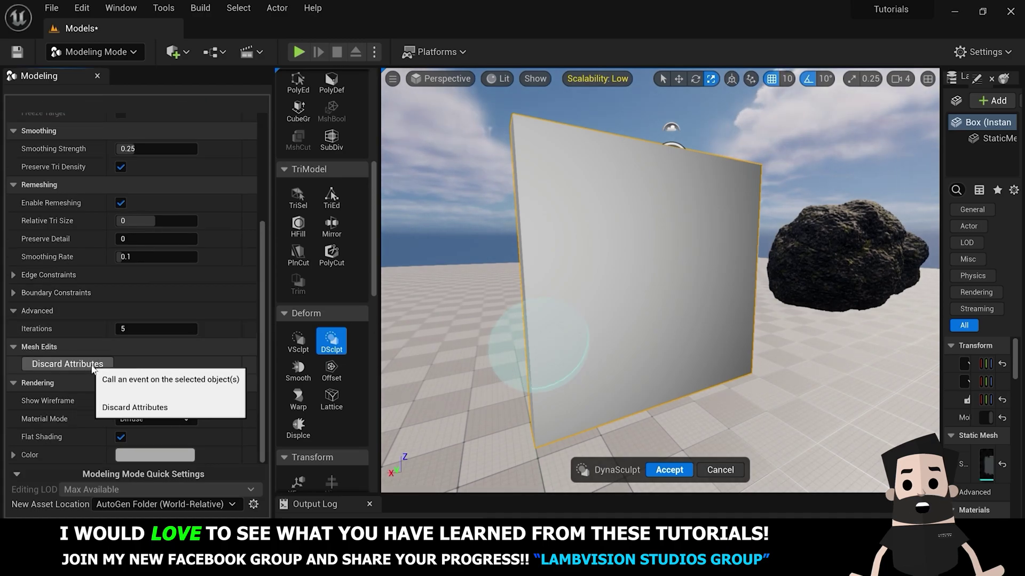
scroll(212, 261, up, 3)
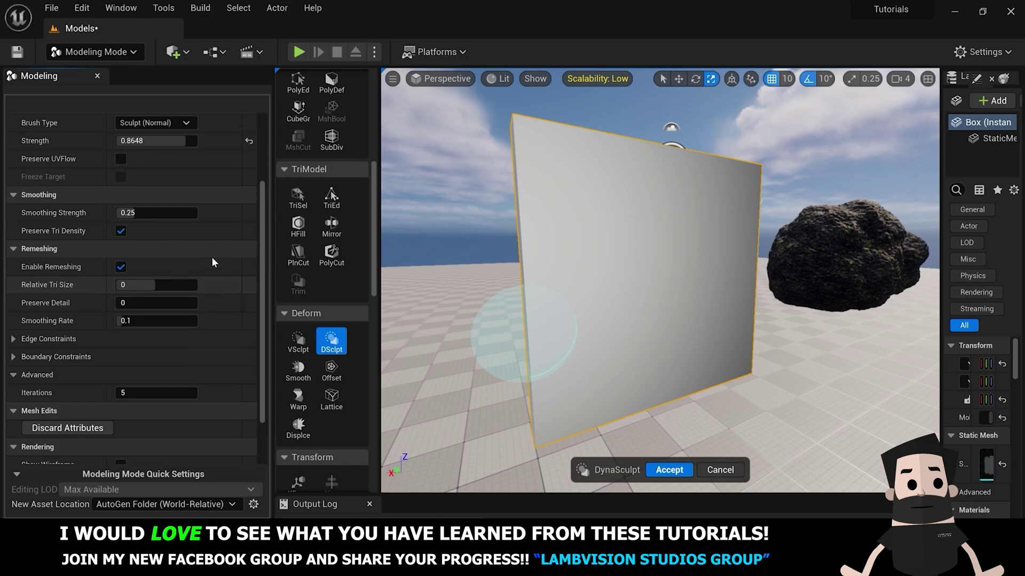
scroll(211, 257, up, 5)
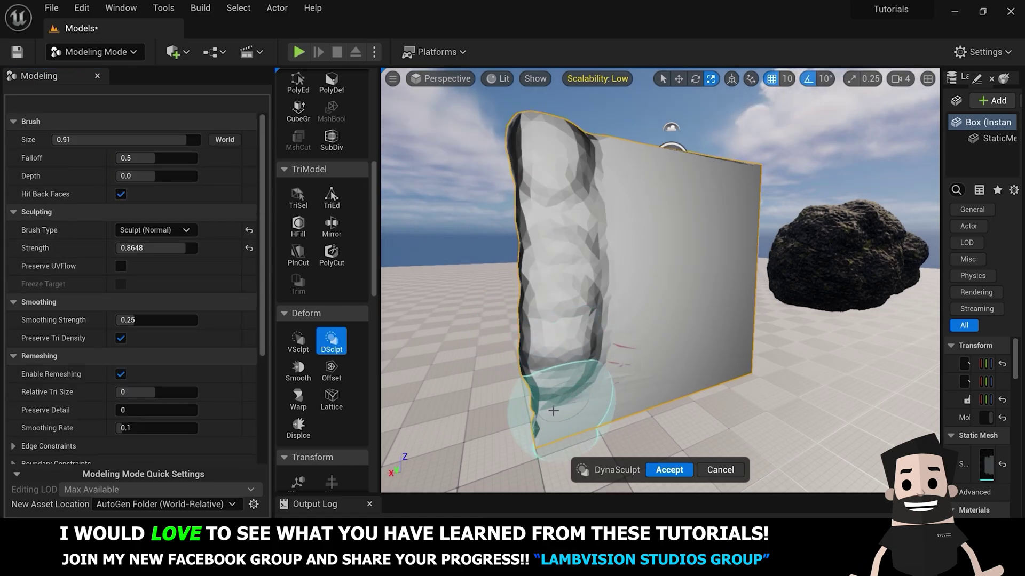
mouse_move(531, 400)
mouse_down()
mouse_move(533, 422)
mouse_move(606, 389)
mouse_move(623, 319)
mouse_move(629, 193)
mouse_move(653, 196)
mouse_move(681, 222)
mouse_move(689, 266)
mouse_move(678, 384)
mouse_move(727, 300)
mouse_move(752, 176)
mouse_move(776, 226)
mouse_move(750, 330)
mouse_move(553, 278)
mouse_up()
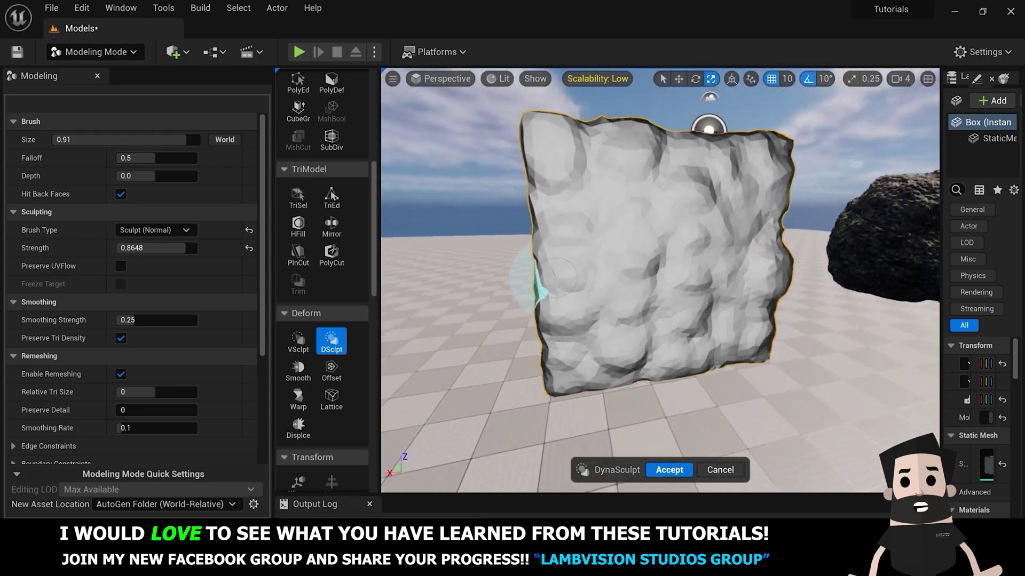
scroll(556, 277, down, 5)
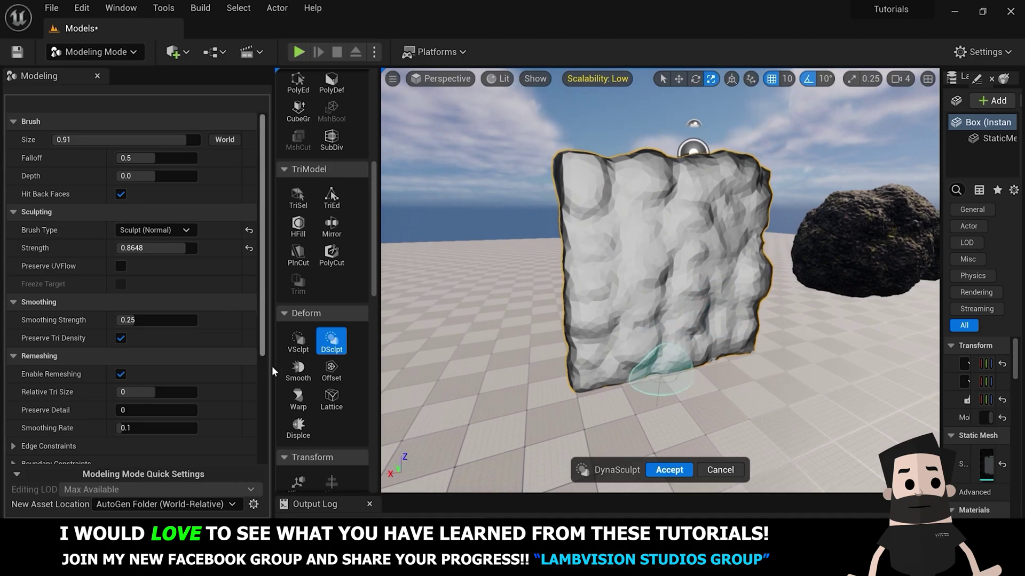
- Smooth the sculpted wall, trying the Fast Implicit type before choosing a type that keeps more of the bumps
click(298, 368)
click(160, 123)
click(165, 146)
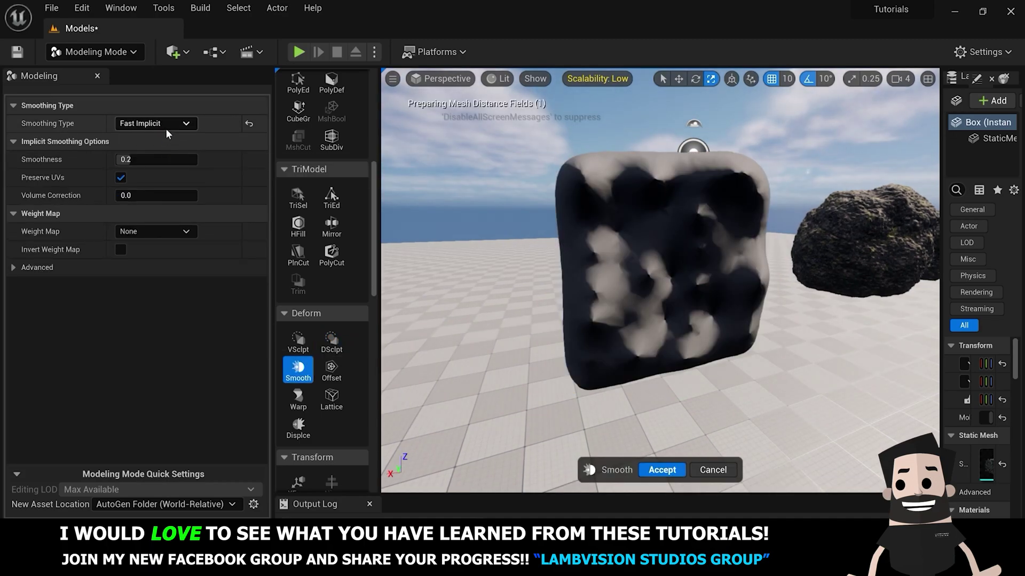
click(166, 127)
click(160, 131)
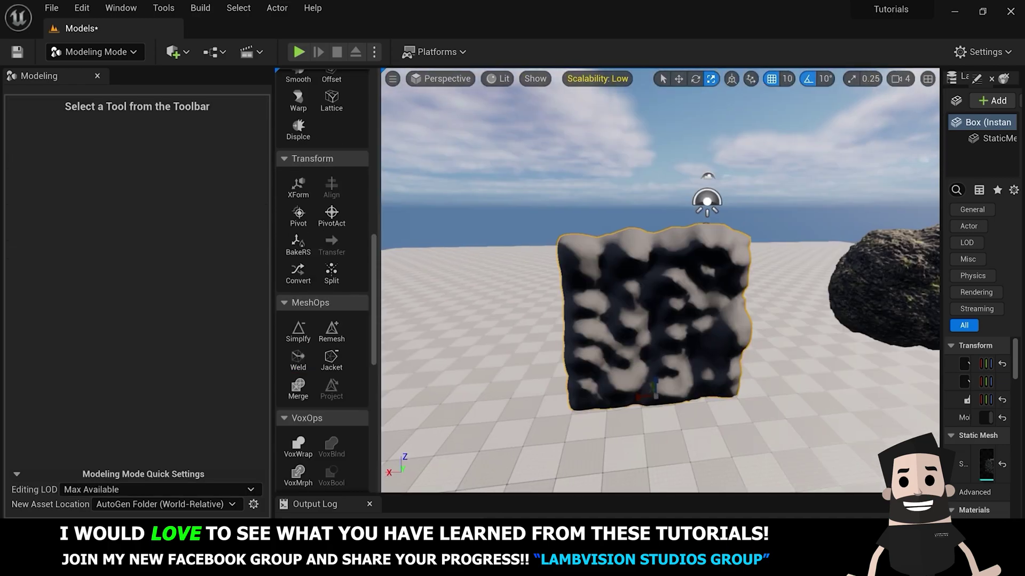
- Remesh the smoothed wall with a higher target triangle count and accept the result
click(332, 331)
scroll(660, 280, up, 5)
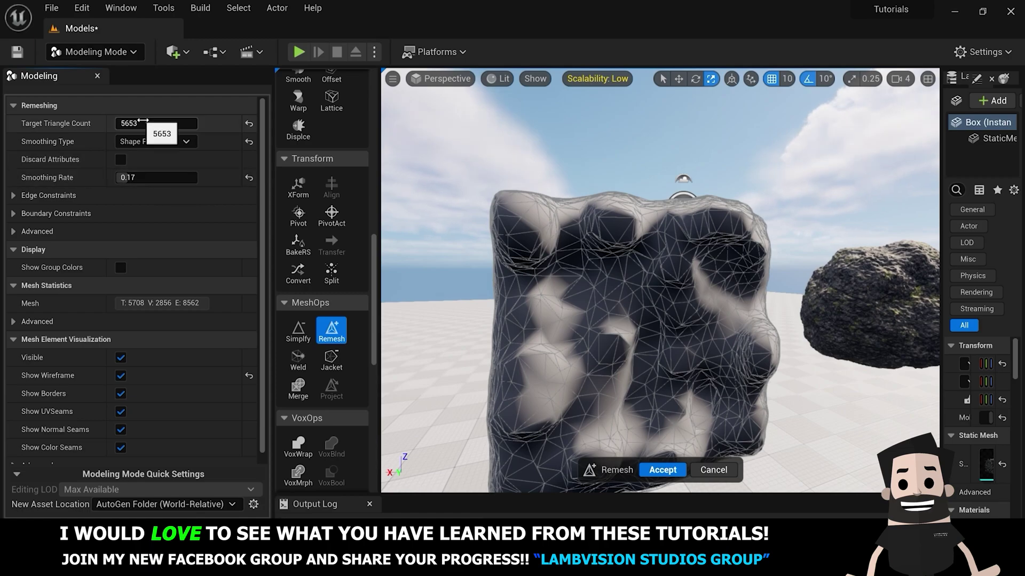
drag(147, 123, 194, 124)
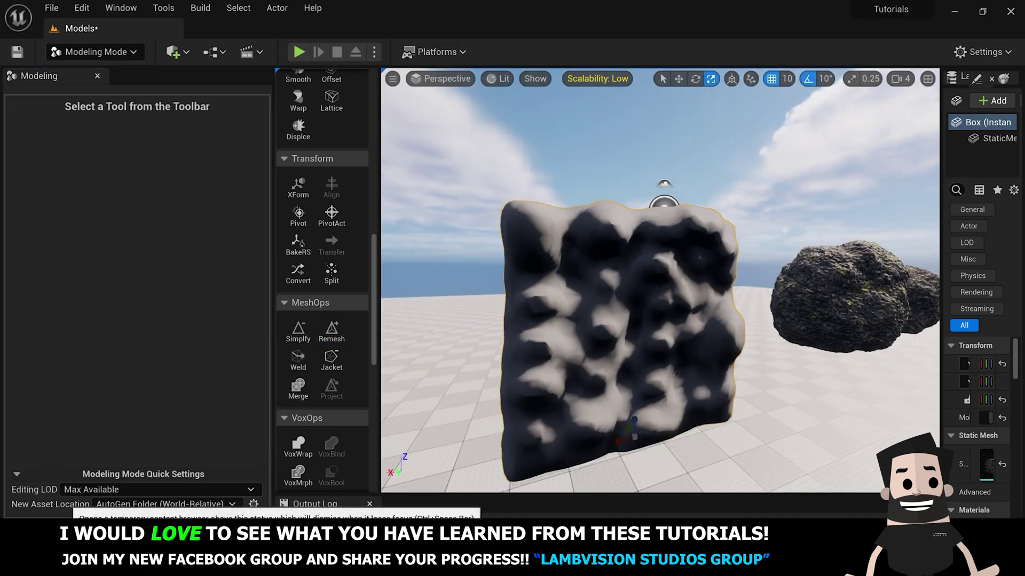
- Open Quixel Bridge, search for "stone wall" and apply the River Stone Wall surface to the sculpted wall
click(172, 52)
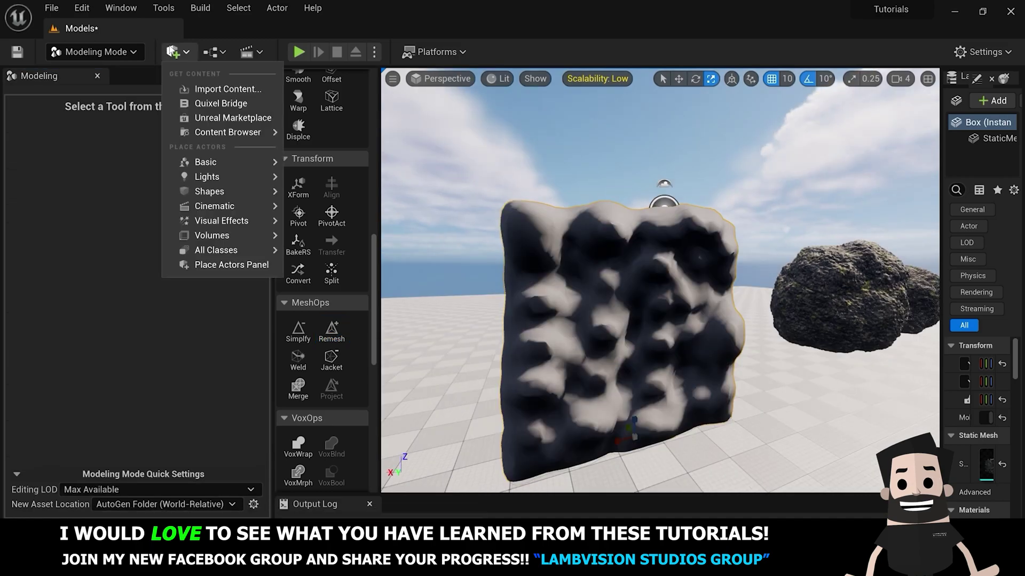
click(211, 102)
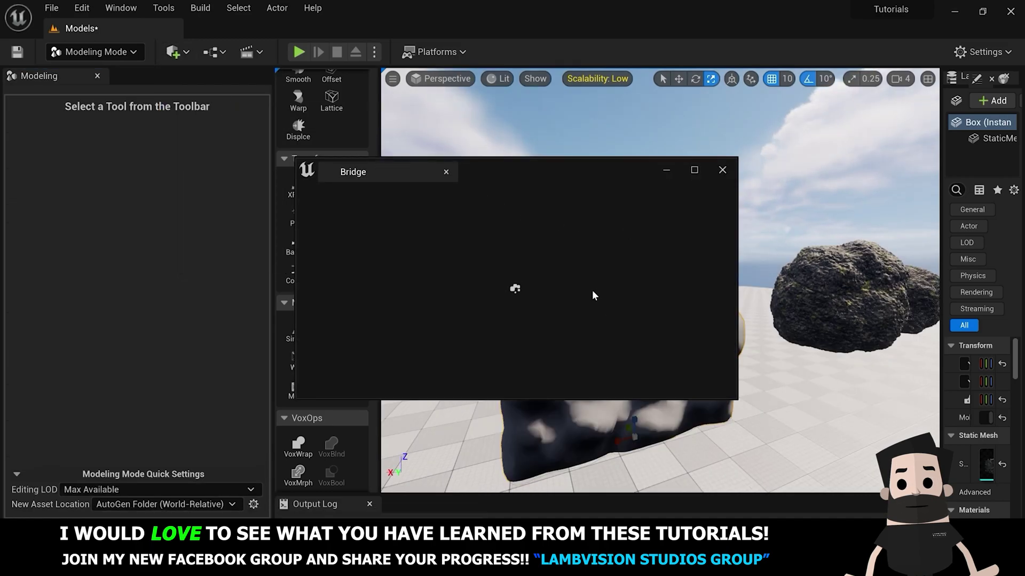
click(238, 51)
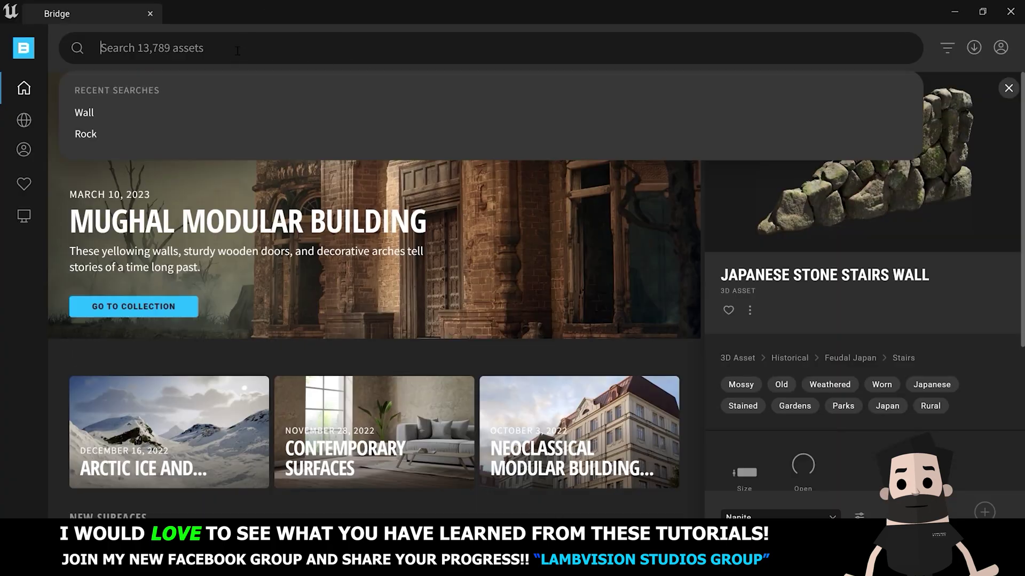
text(stone wall)
click(154, 156)
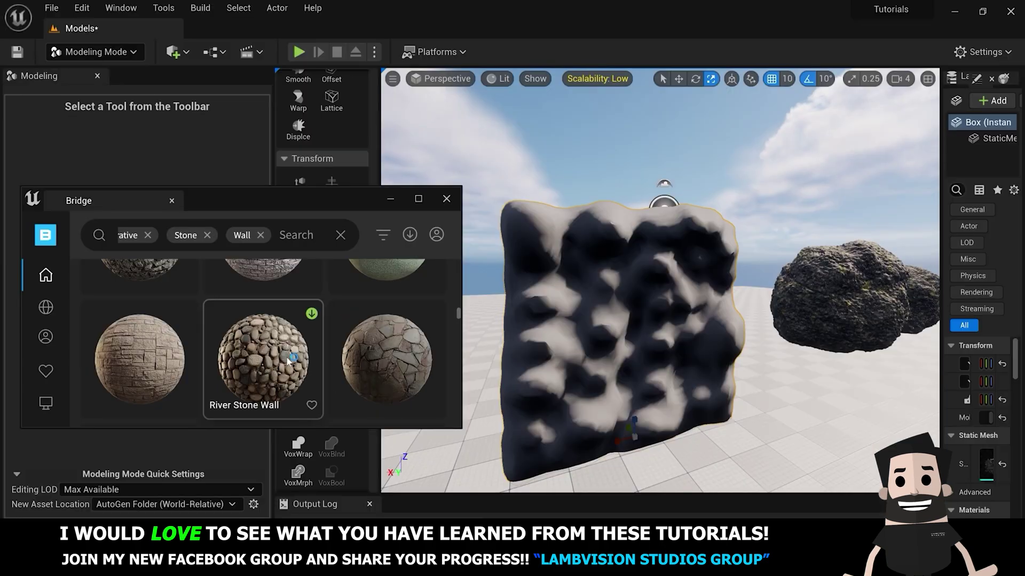
drag(263, 361, 602, 330)
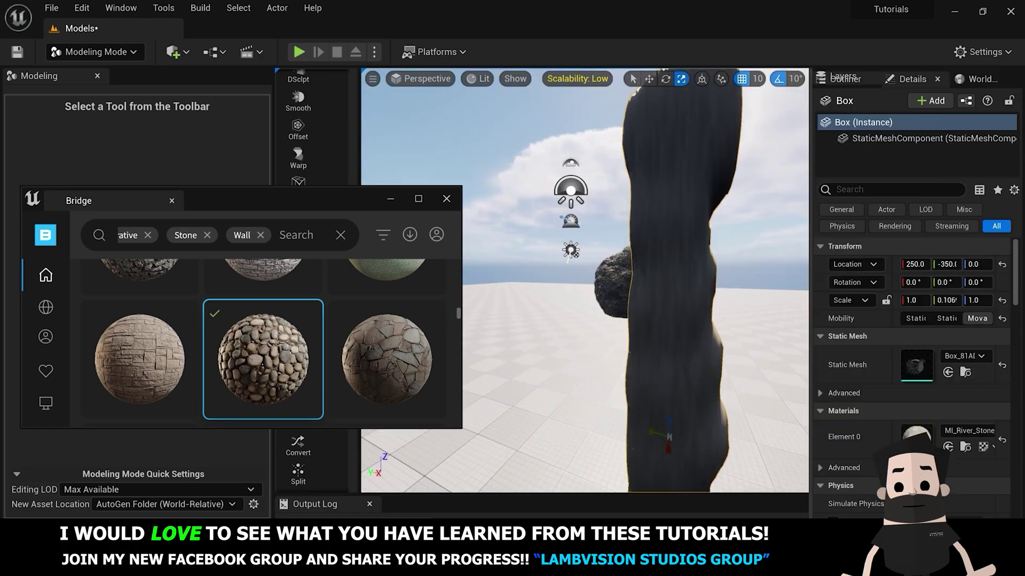
- Close the Bridge view and start a UV projection on the sculpted wall with the projection type set to Box
mouse_move(534, 280)
alt+mouse_down()
mouse_move(619, 280)
mouse_move(631, 251)
mouse_move(631, 298)
alt+mouse_up()
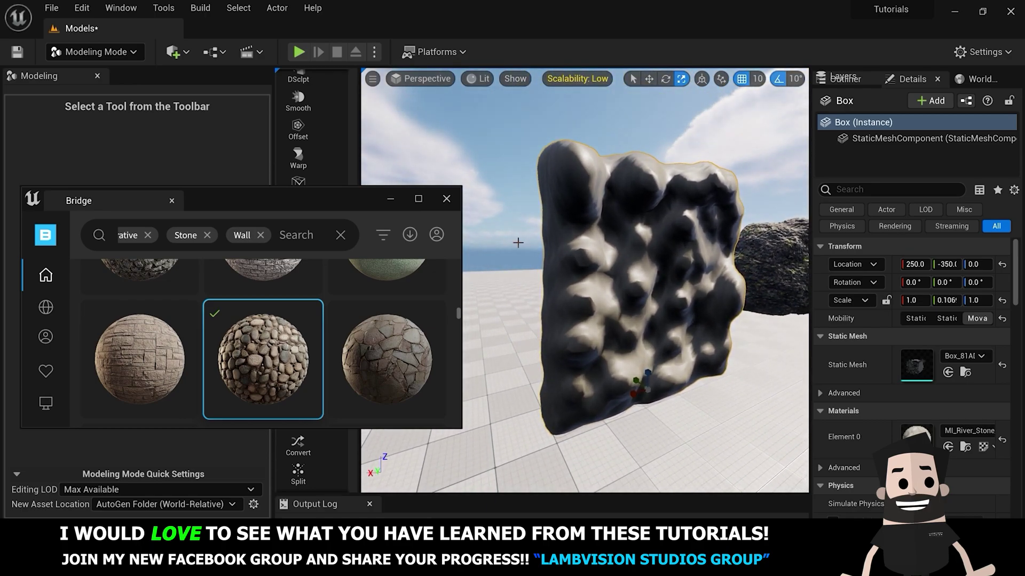
click(388, 200)
scroll(585, 280, up, 5)
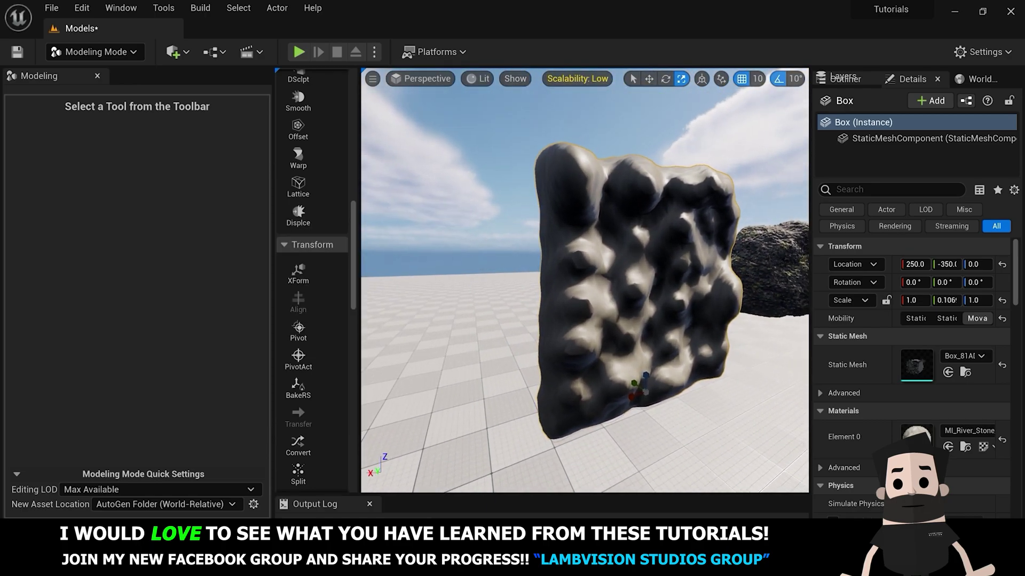
scroll(549, 278, down, 5)
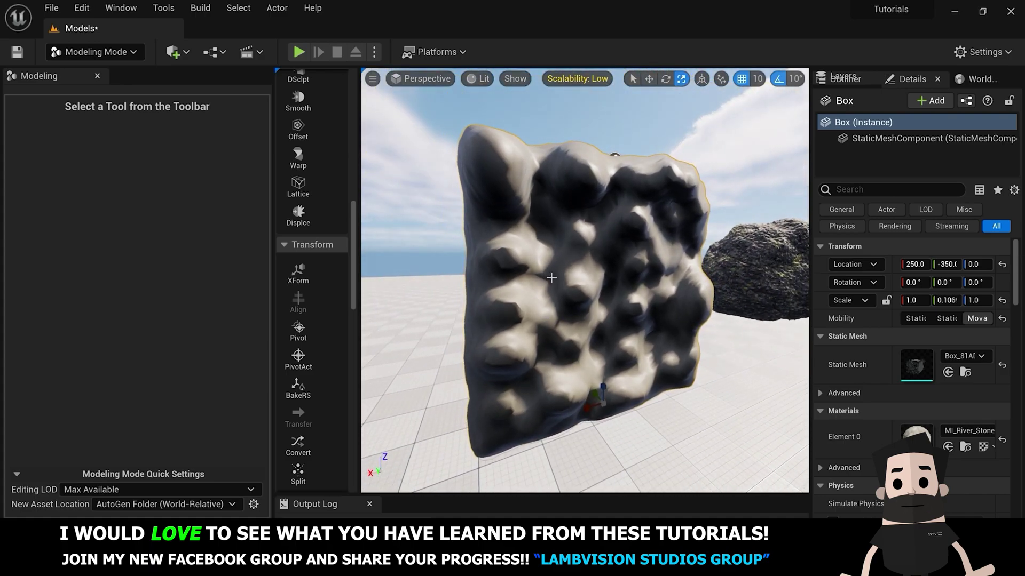
scroll(315, 362, down, 10)
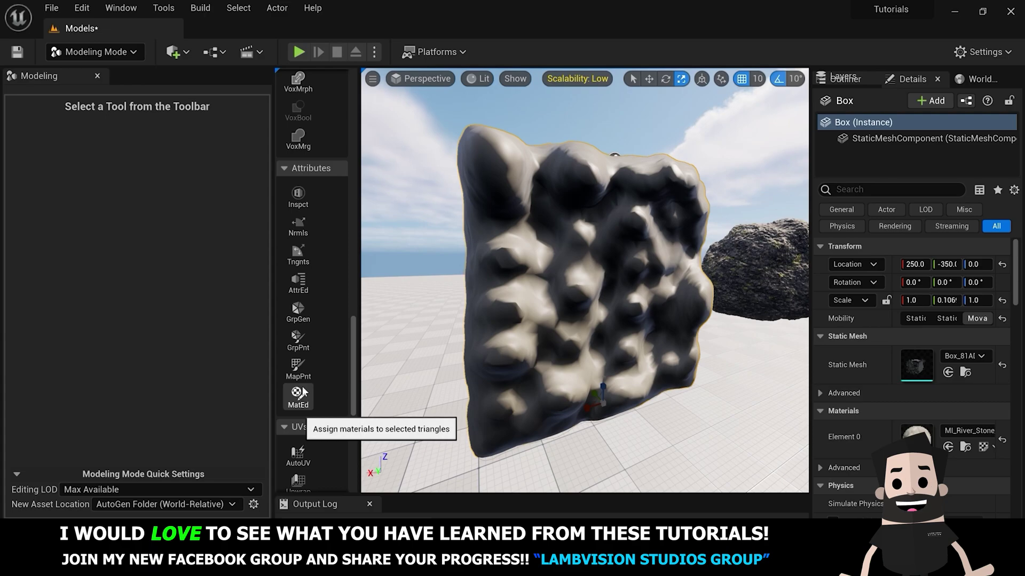
scroll(302, 393, down, 3)
click(298, 404)
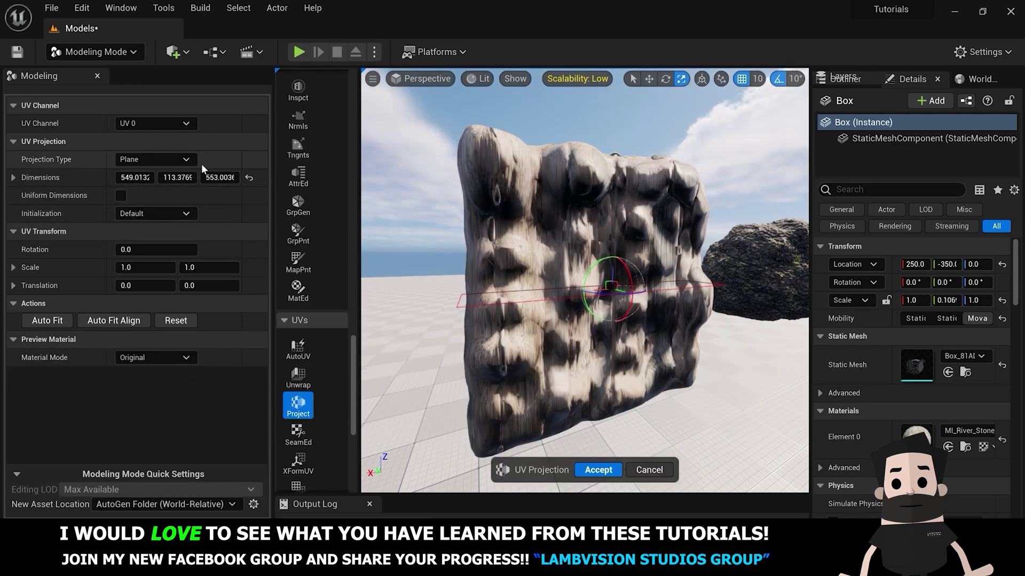
click(174, 162)
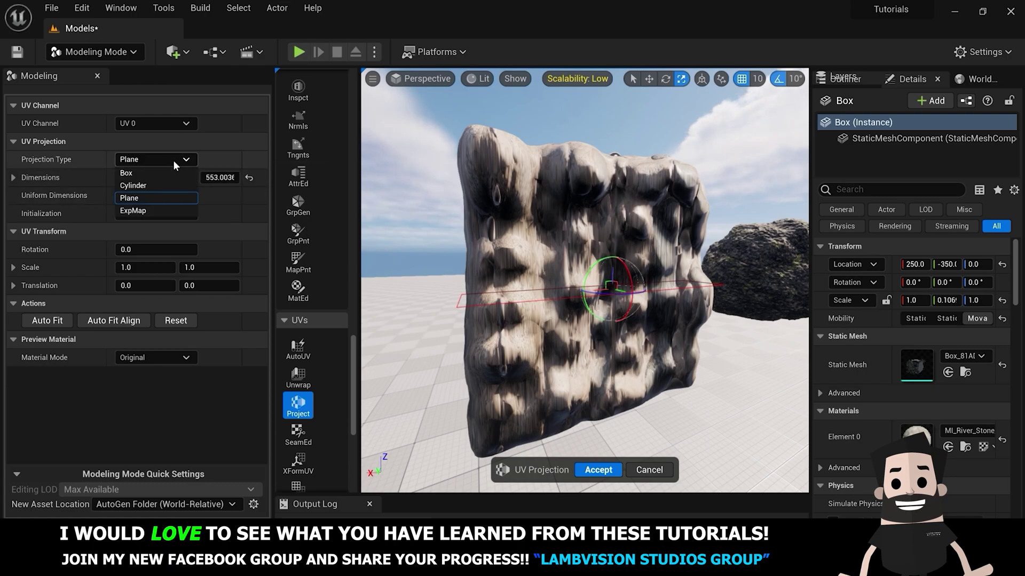
click(127, 173)
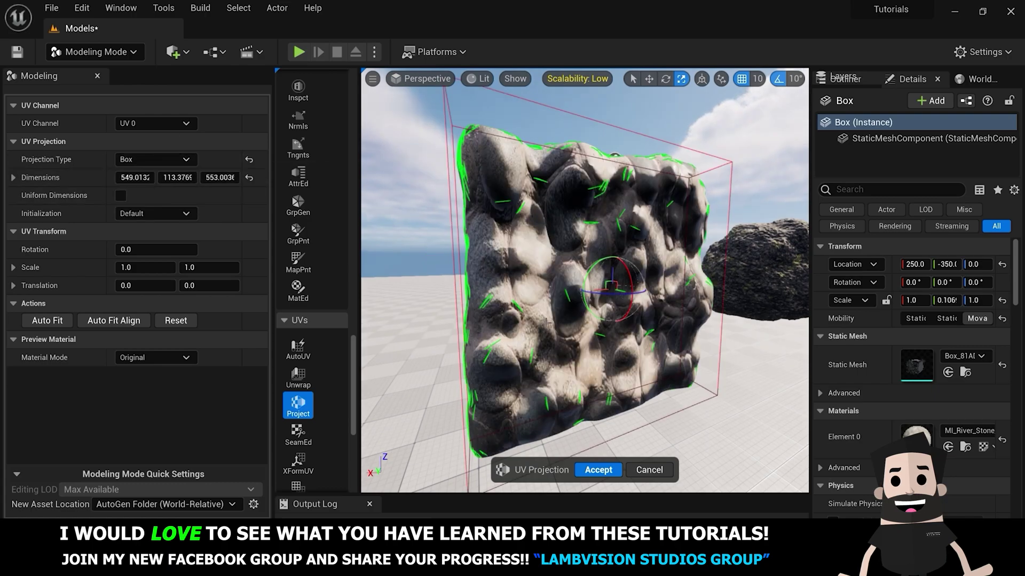
- Adjust the wall's UV scale to about -1.94 and 6.77 so the river stones tile smaller and less stretched
scroll(552, 332, up, 5)
scroll(560, 325, down, 6)
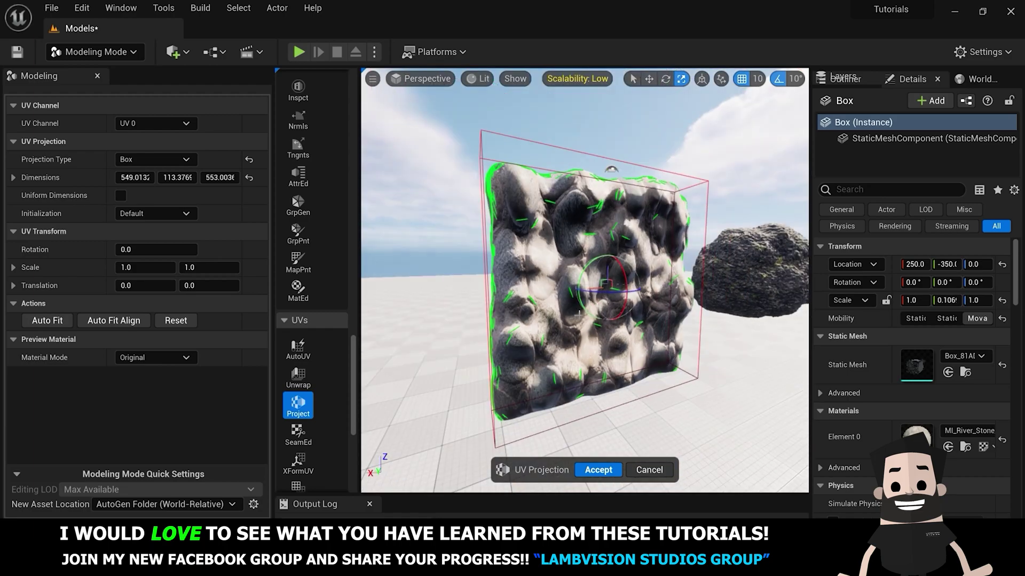
scroll(579, 316, up, 4)
right_drag(665, 317, 672, 324)
drag(159, 270, 143, 270)
drag(201, 267, 230, 267)
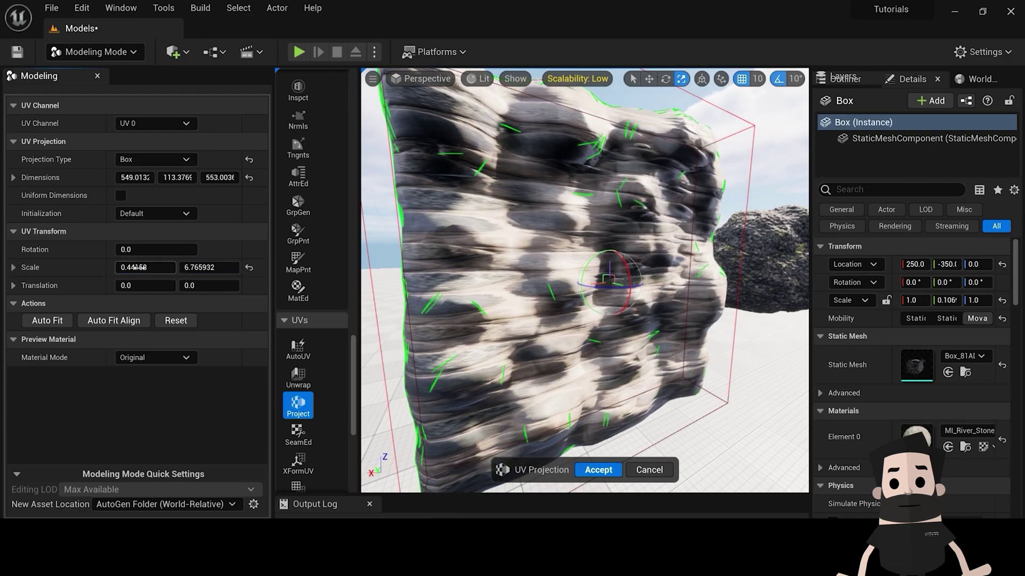
drag(137, 268, 106, 267)
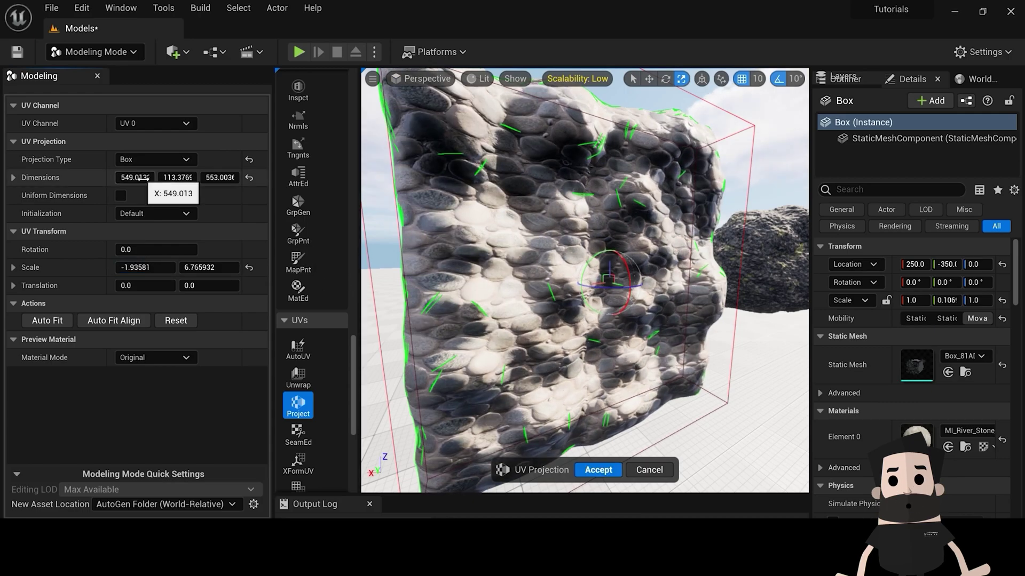
- Set the projection dimensions to about 927 × 136 × 1606 and the UV scale to about -2.69 and 13.8, and accept the projection
drag(144, 178, 170, 177)
drag(219, 177, 213, 178)
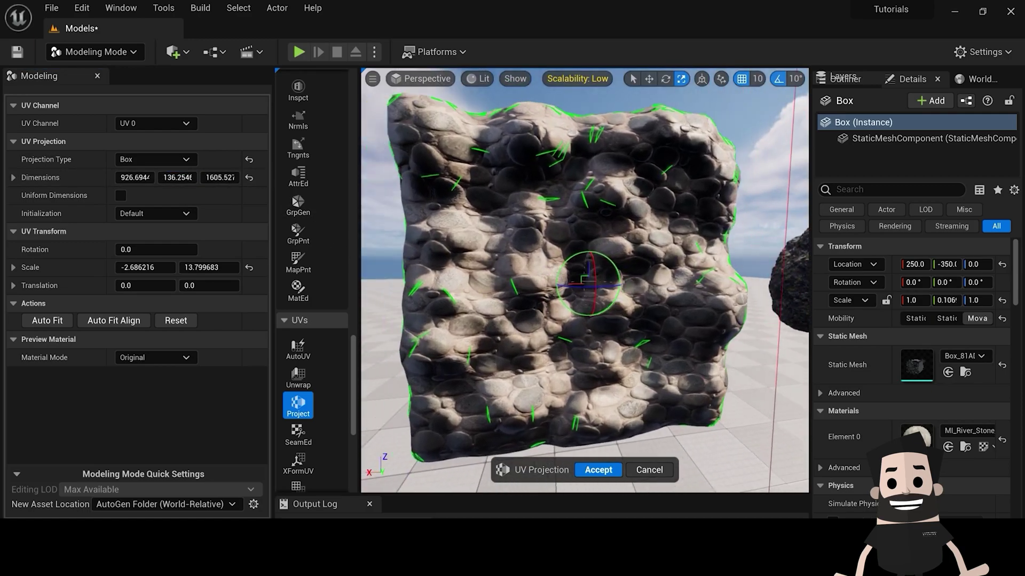
right_drag(592, 355, 661, 355)
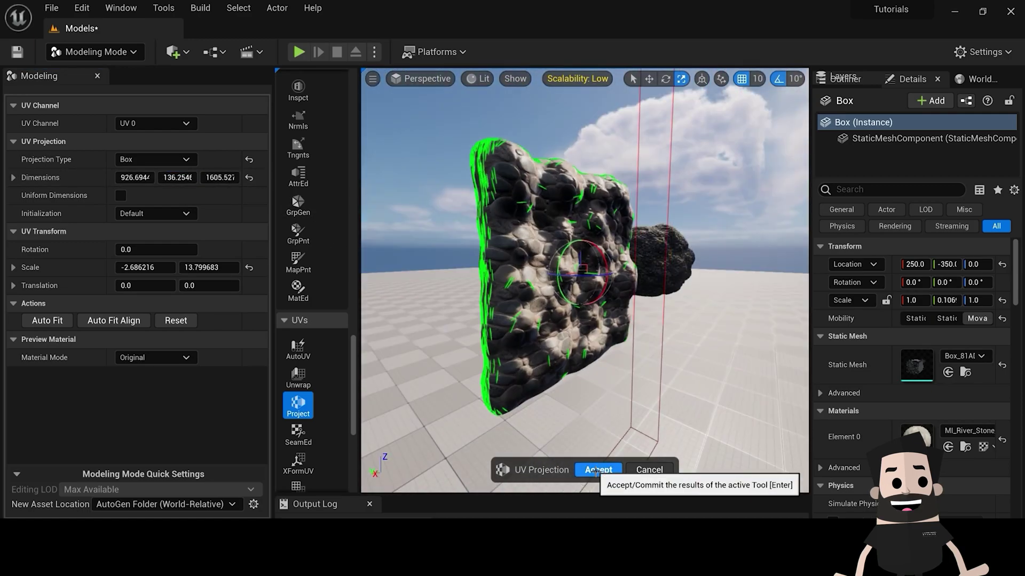
click(593, 471)
- Rotate the directional sunlight to a low angle so warm light falls across the stone wall
right_drag(587, 320, 609, 325)
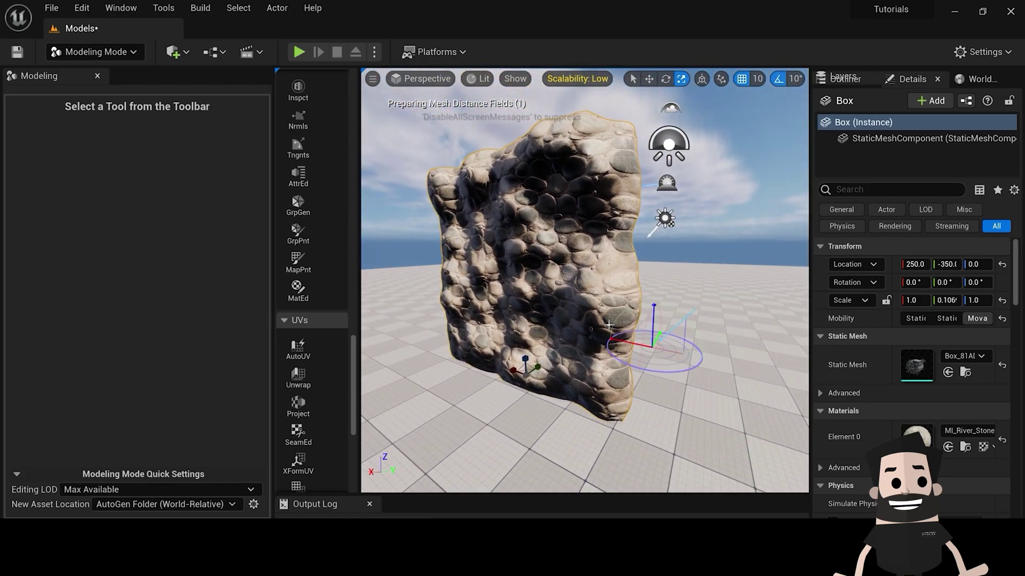
key(ctrl+l)
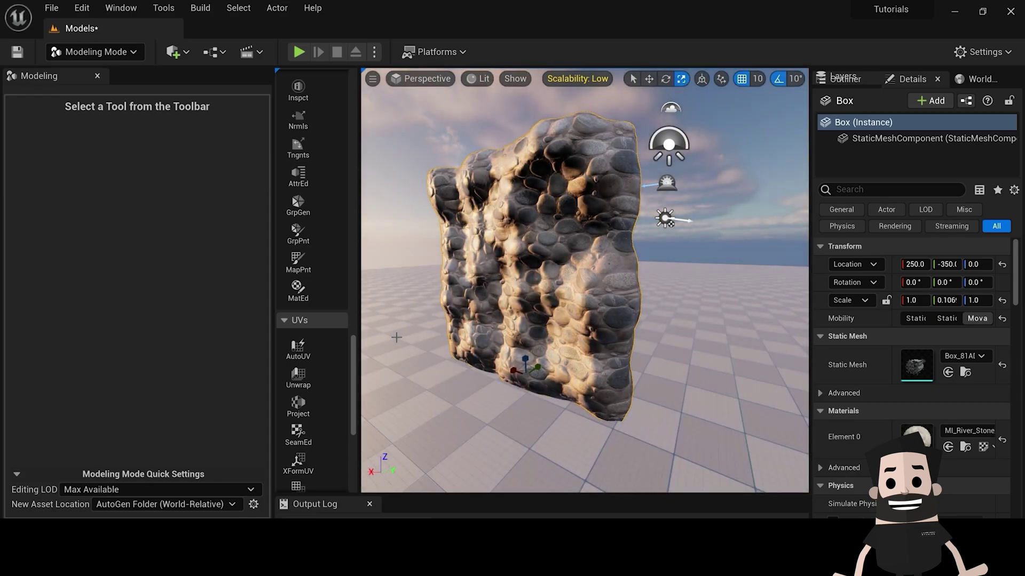
ctrl+click(396, 337)
- Play the level in the editor and run the character toward the finished rocks to view them in game
alt+drag(555, 357, 747, 357)
mouse_move(556, 357)
right_down()
mouse_move(593, 353)
mouse_move(574, 352)
right_up()
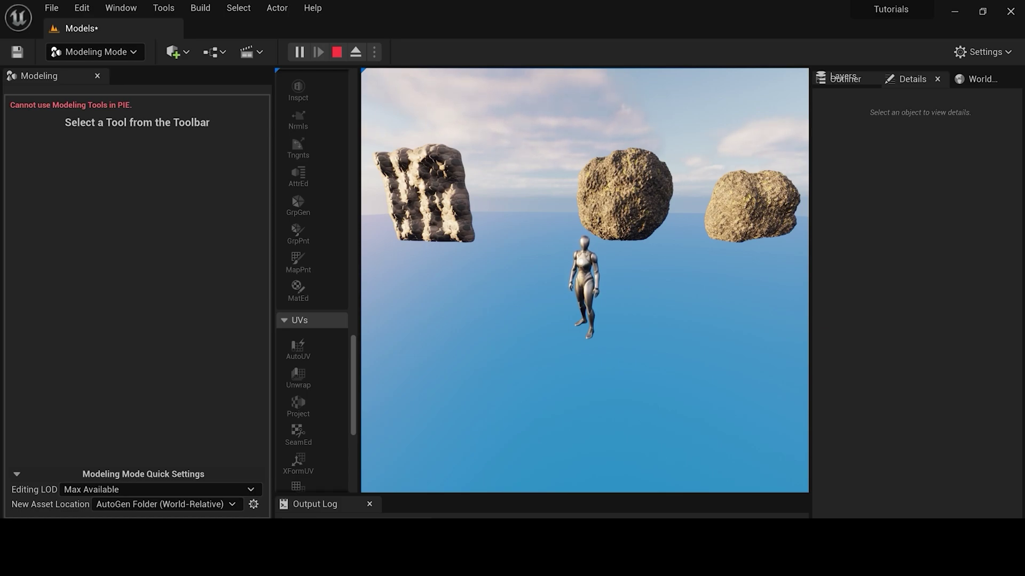
key(w)
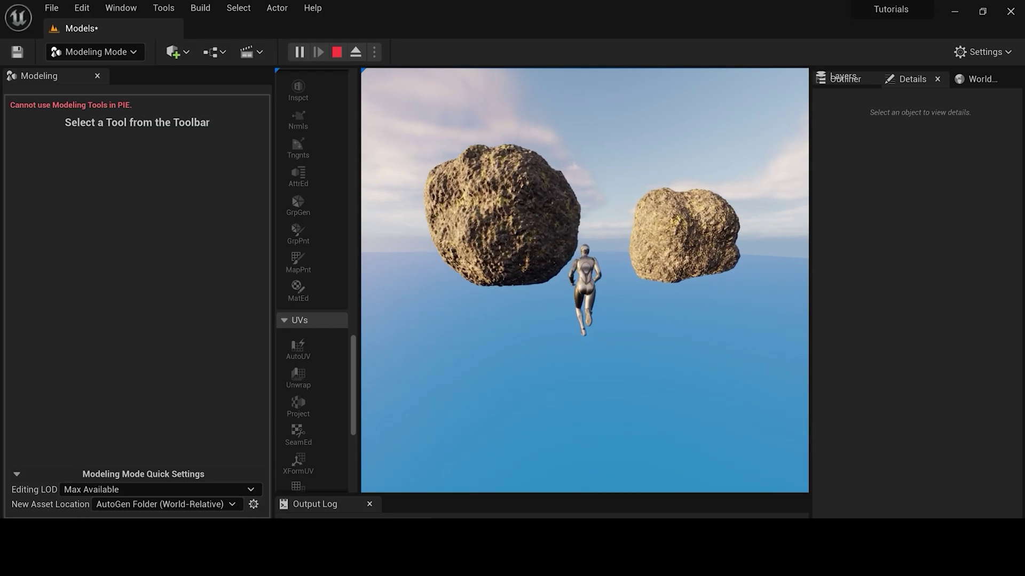